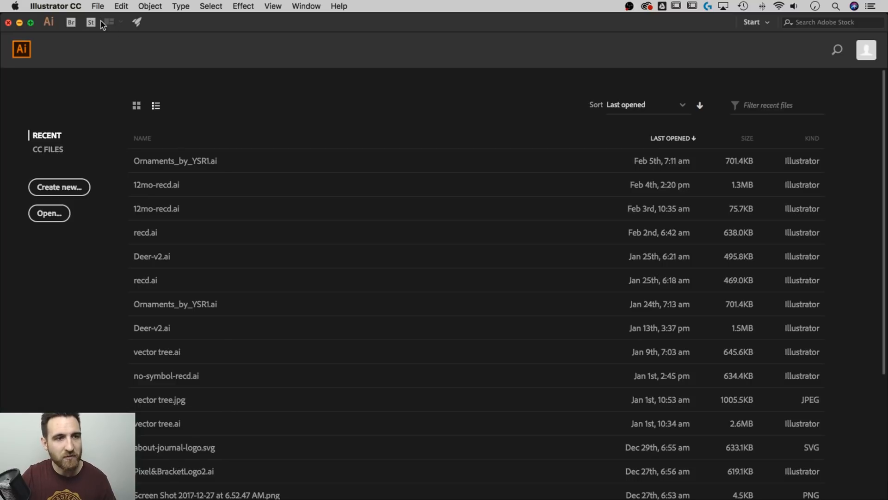
- Create a new portrait RGB document measuring 1080 × 1920 px with pixels as the unit and one artboard
click(101, 7)
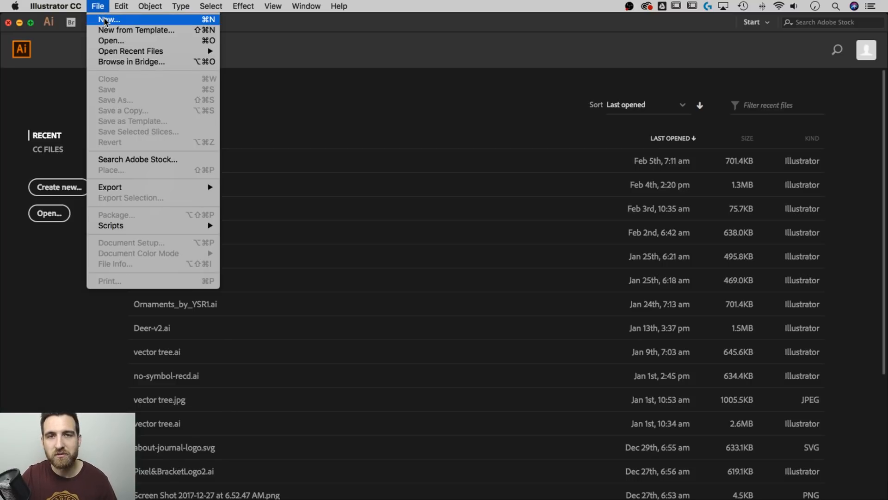
click(105, 20)
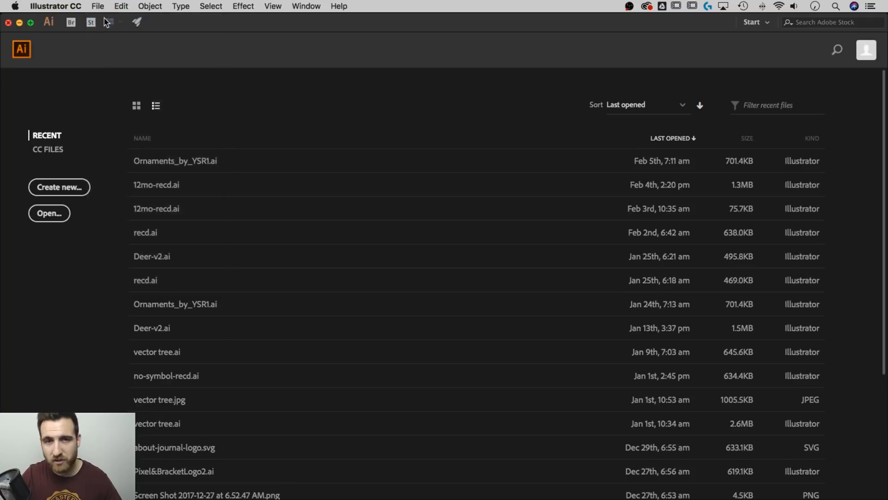
drag(441, 40, 428, 61)
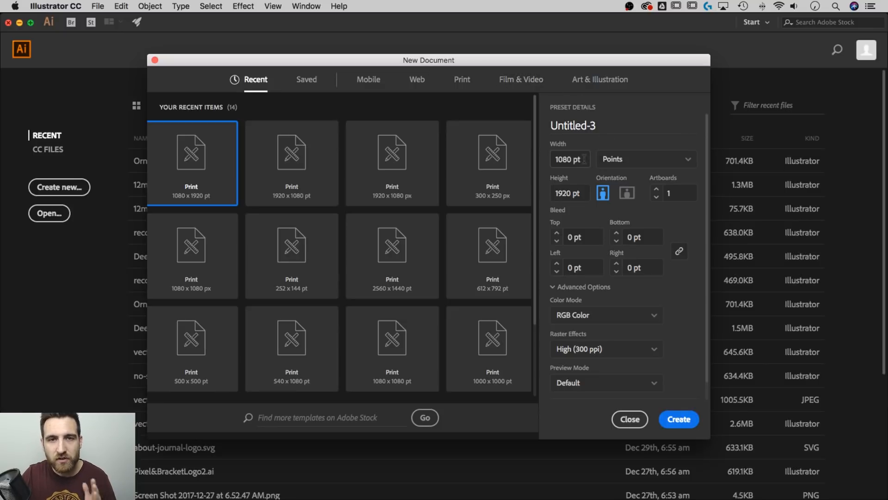
click(615, 161)
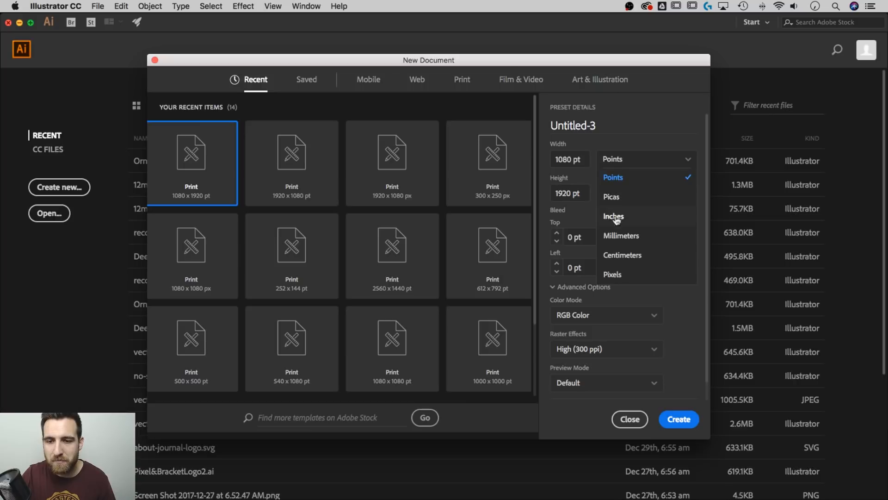
click(615, 273)
click(581, 160)
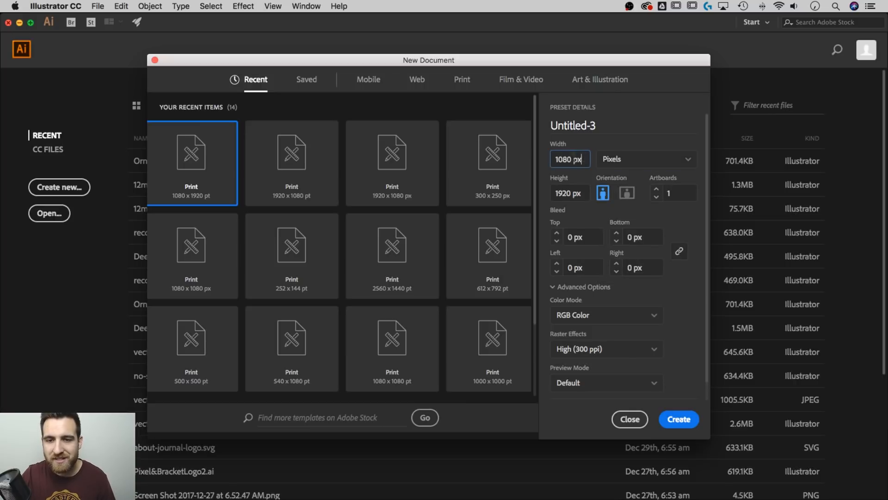
drag(578, 159, 547, 162)
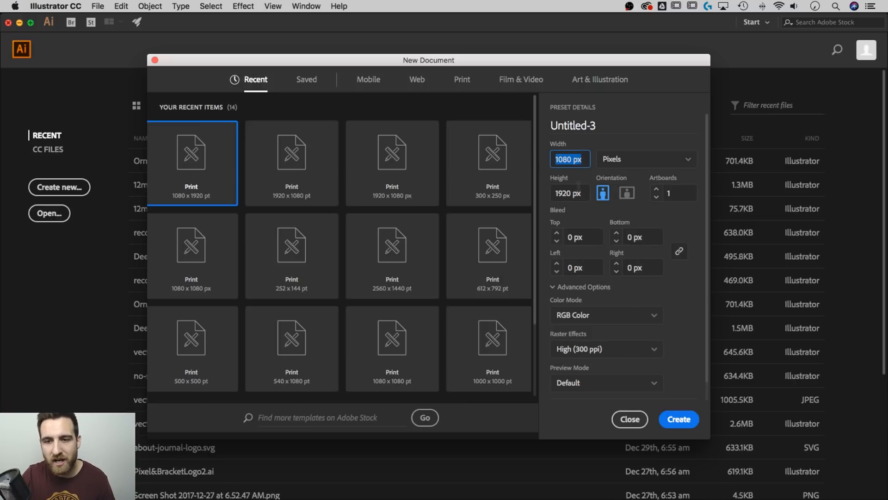
key(Tab)
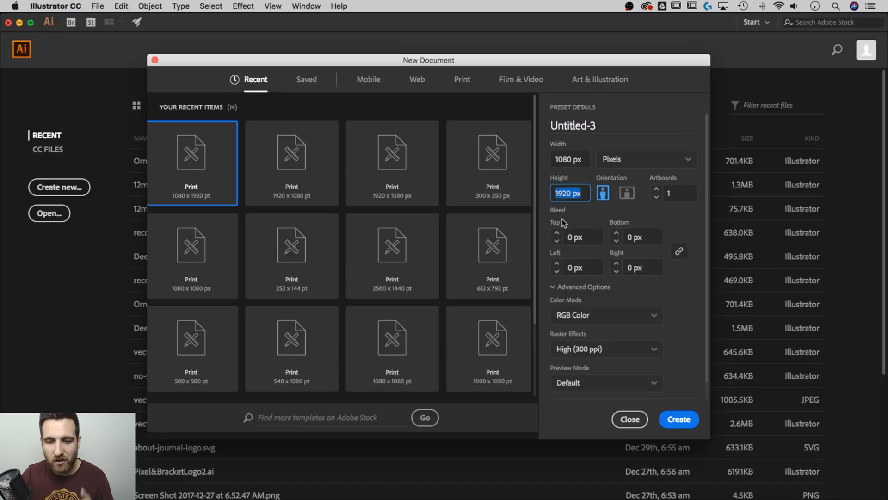
click(555, 288)
click(555, 288)
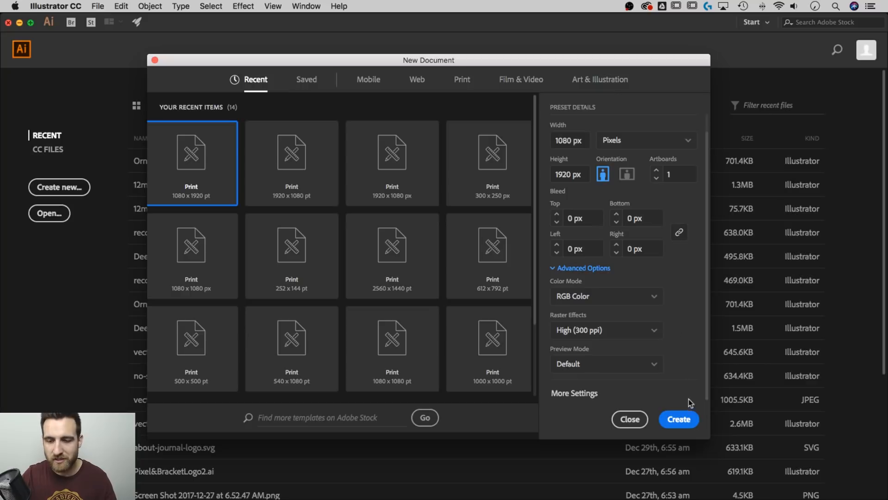
click(688, 420)
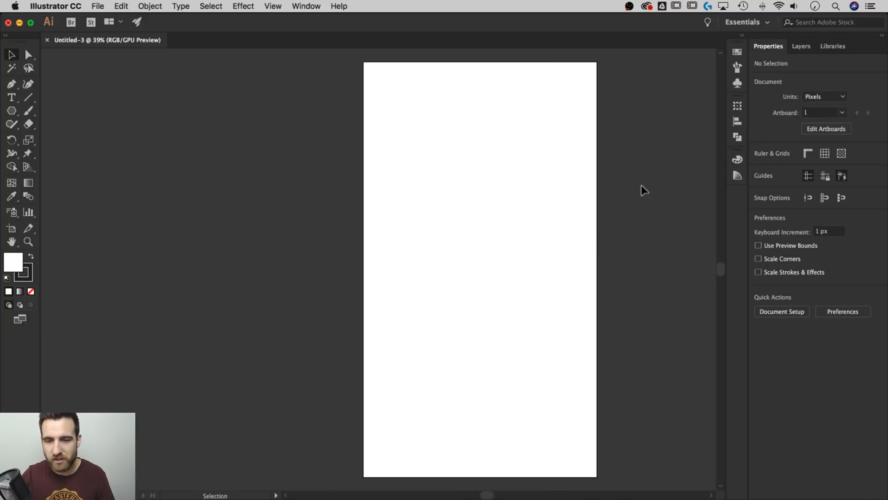
- Examine the full extent of the canvas surrounding the artboard and return to a closer view
key(space)
drag(645, 202, 589, 201)
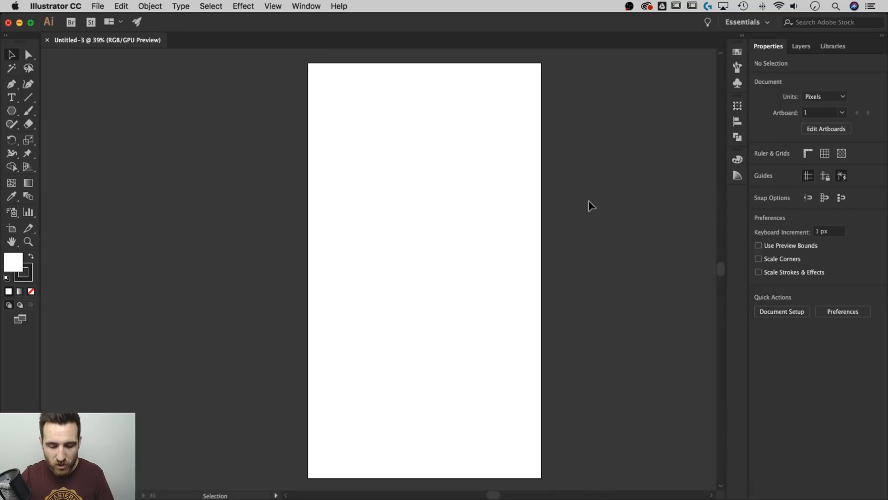
key(super+minus)
key(super+minus)
key(super+minus)
key(super+minus)
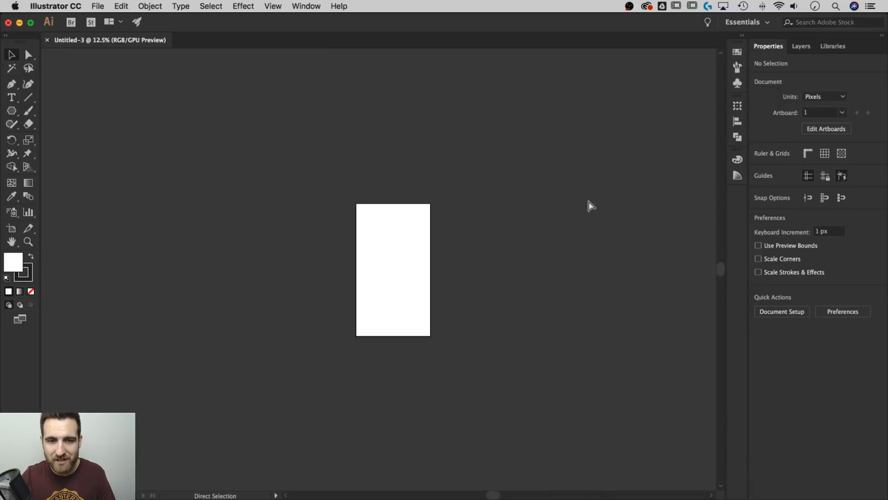
key(super+minus)
key(super+minus)
key(super+minus)
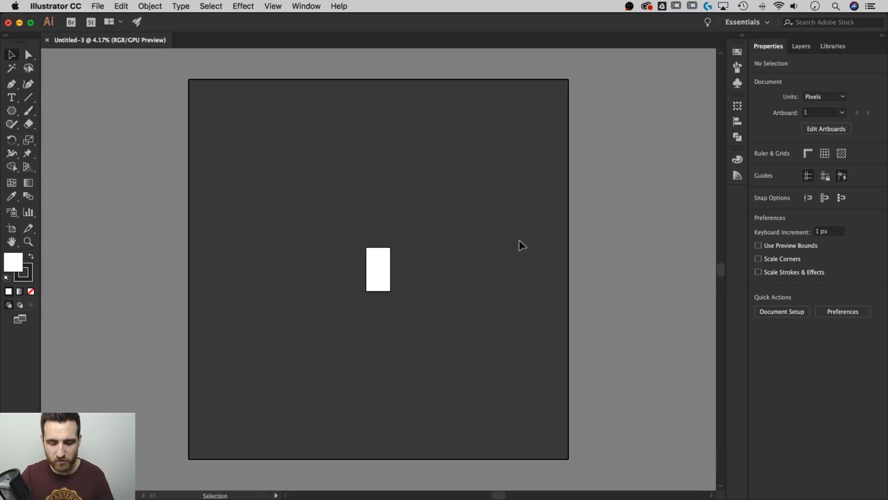
key(super+equal)
key(super+equal)
key(super+equal)
key(super+equal)
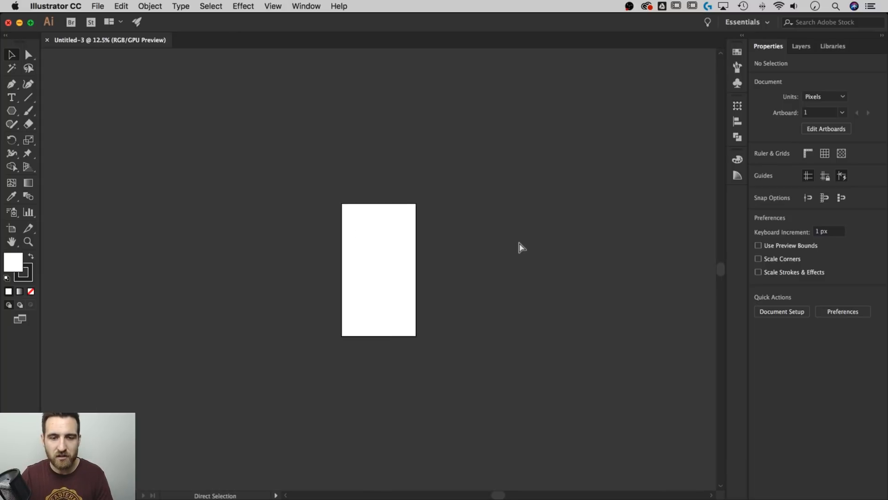
key(super+equal)
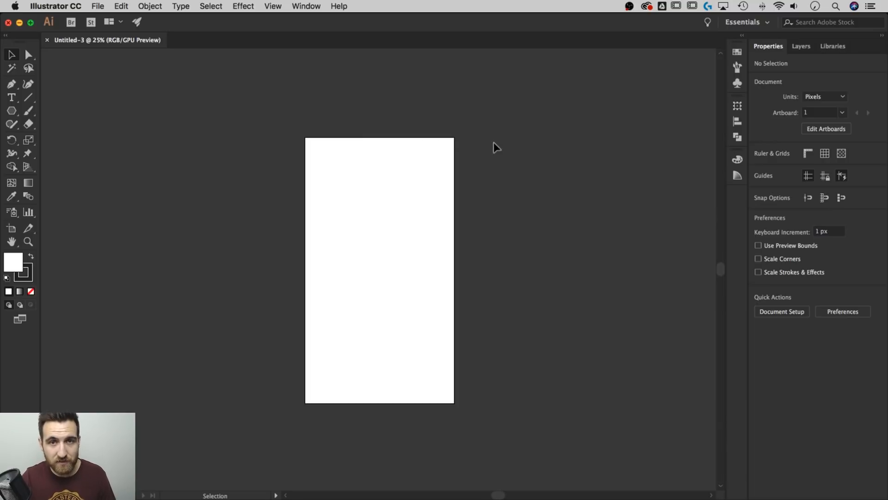
- Duplicate the artboard twice to its right with the Artboard tool, making a level, evenly spaced row of three
drag(485, 185, 312, 177)
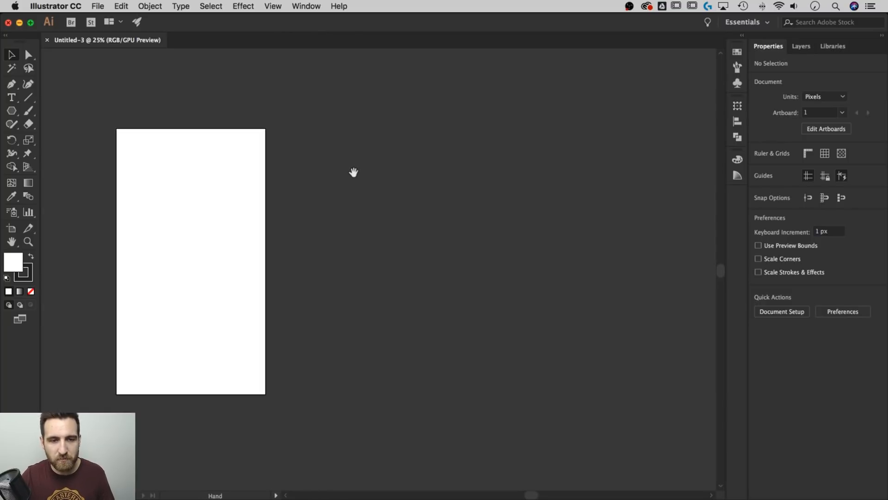
key(space)
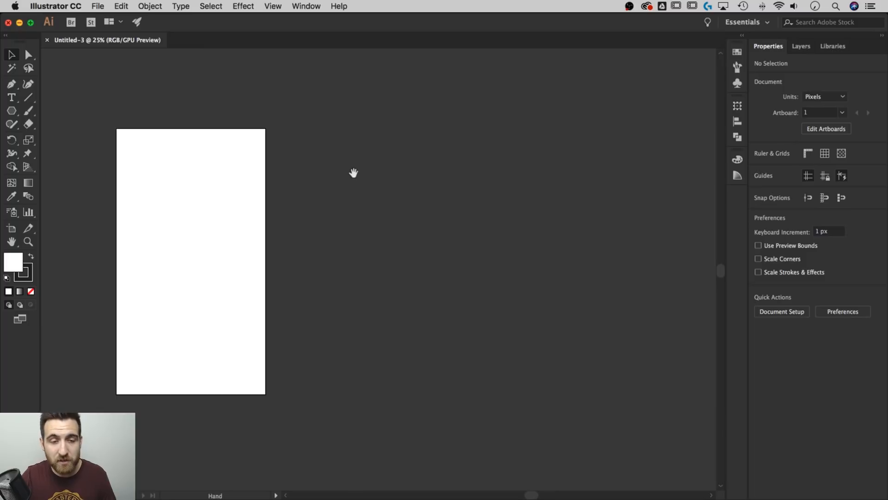
mouse_move(340, 169)
mouse_down()
mouse_move(325, 169)
mouse_move(380, 177)
mouse_move(351, 145)
mouse_move(343, 163)
mouse_up()
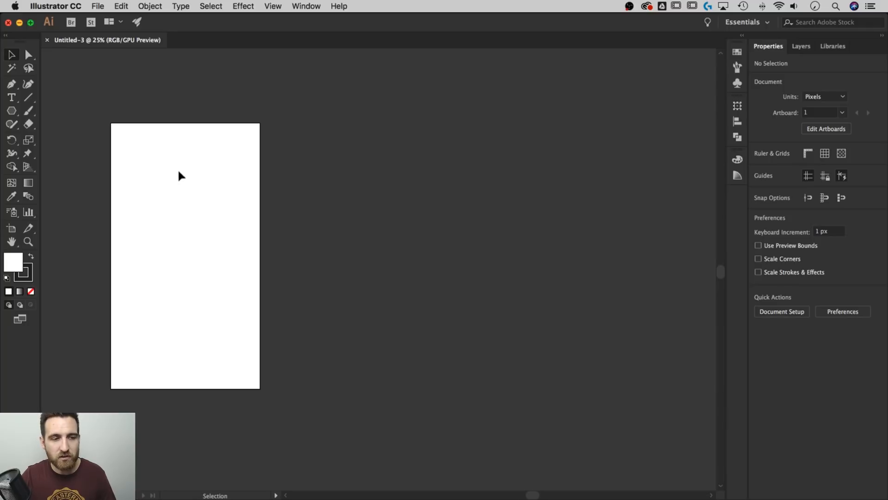
click(12, 229)
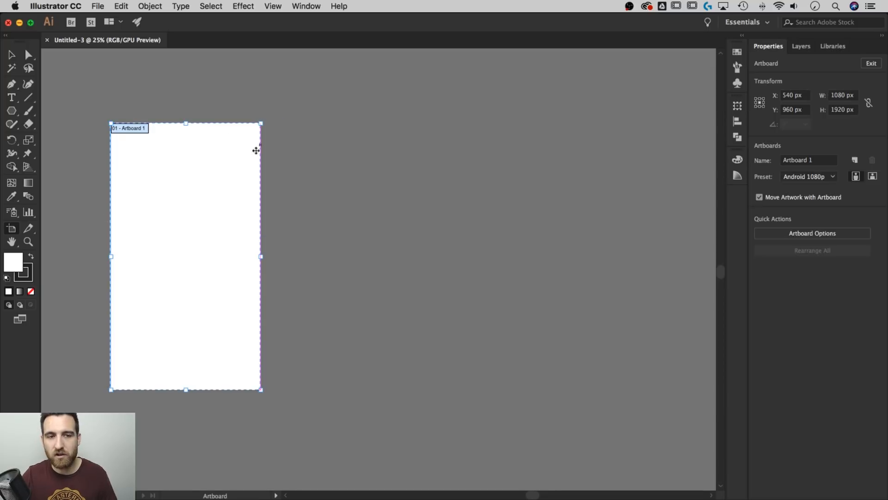
mouse_move(195, 196)
mouse_down()
mouse_move(262, 158)
mouse_move(327, 210)
mouse_move(201, 217)
mouse_move(190, 197)
mouse_up()
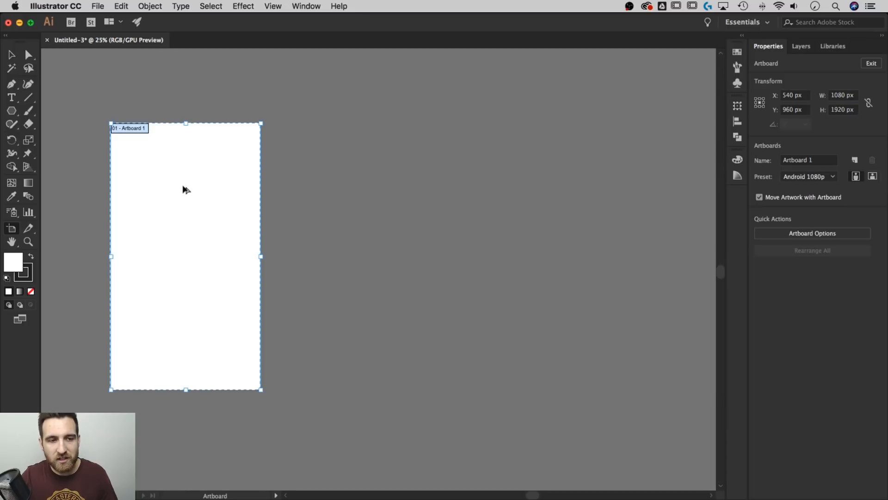
drag(185, 189, 389, 185)
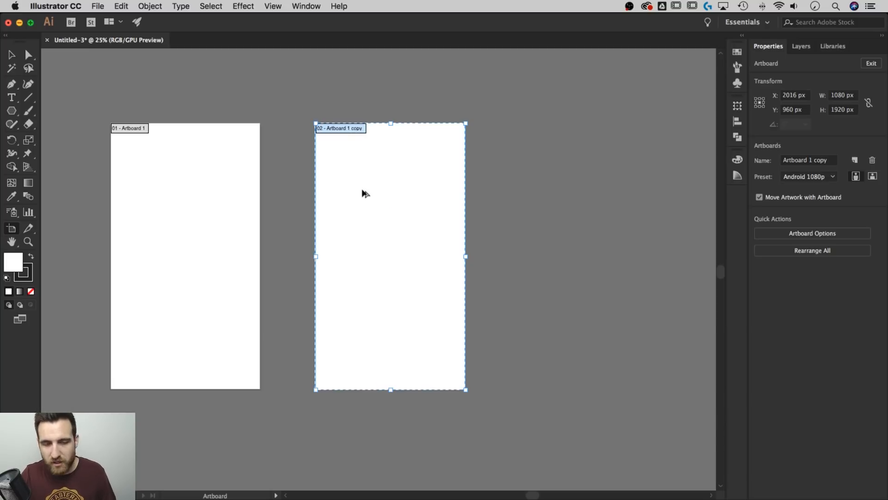
drag(365, 193, 568, 188)
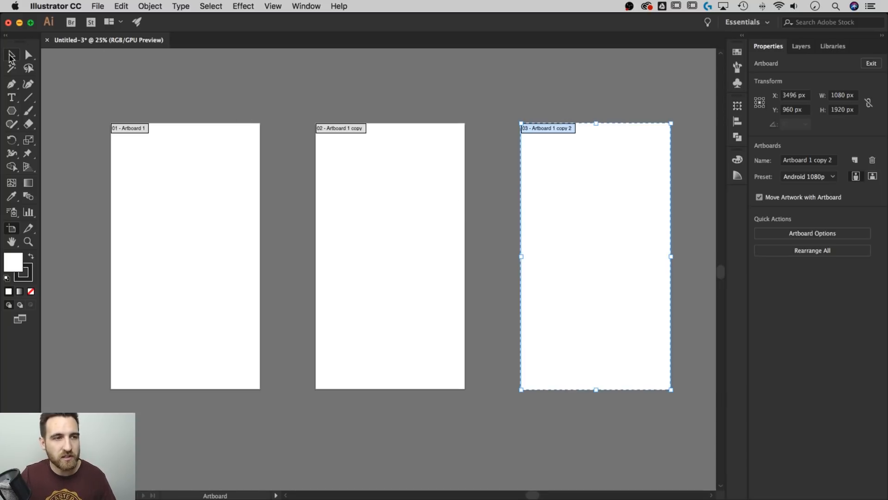
click(12, 55)
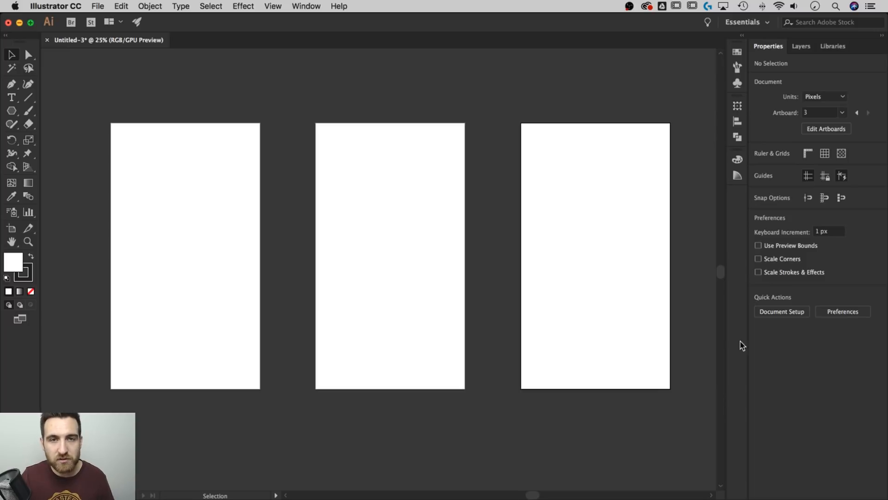
click(306, 6)
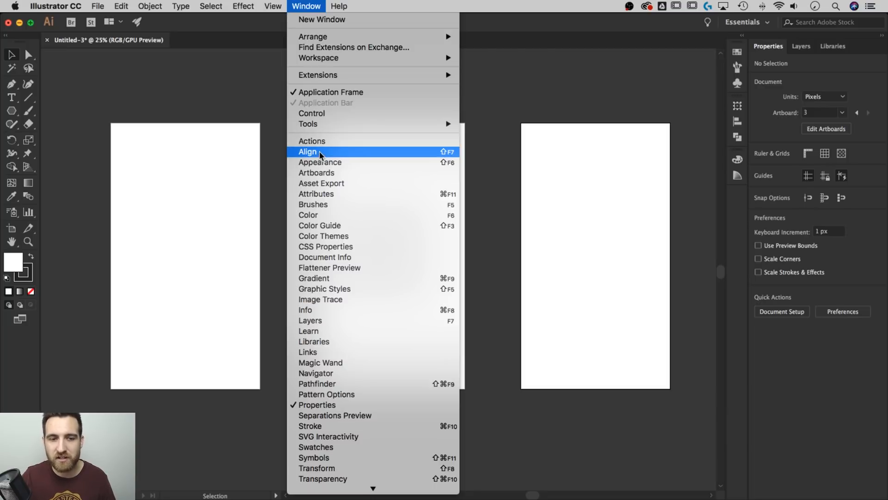
click(519, 245)
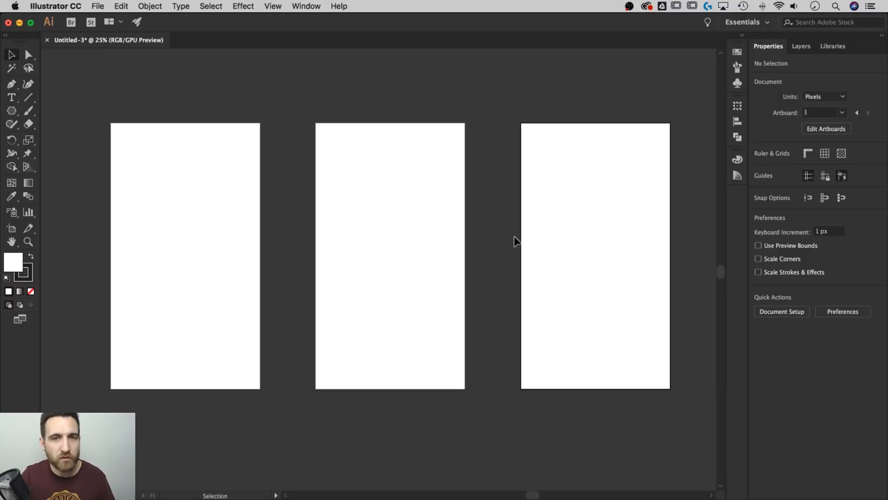
- Start placing a file and browse from Tutorial Recording through recd, images and IG Stories to its images folder
drag(426, 190, 412, 193)
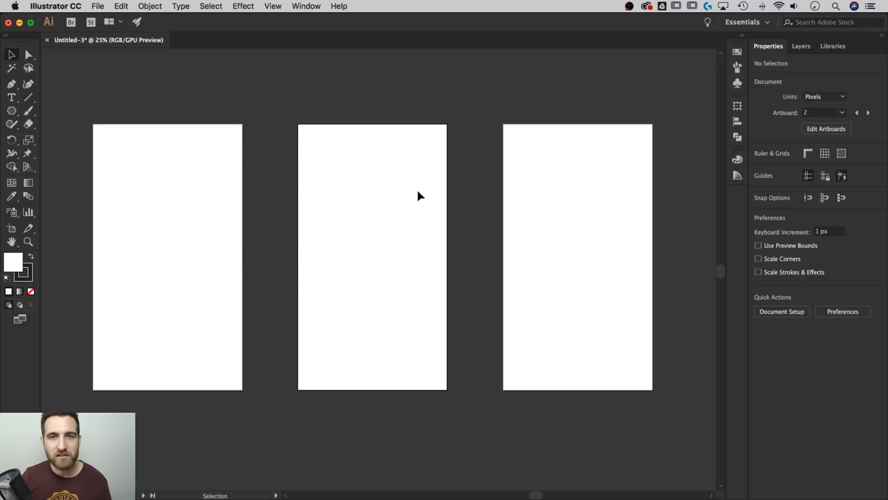
click(96, 6)
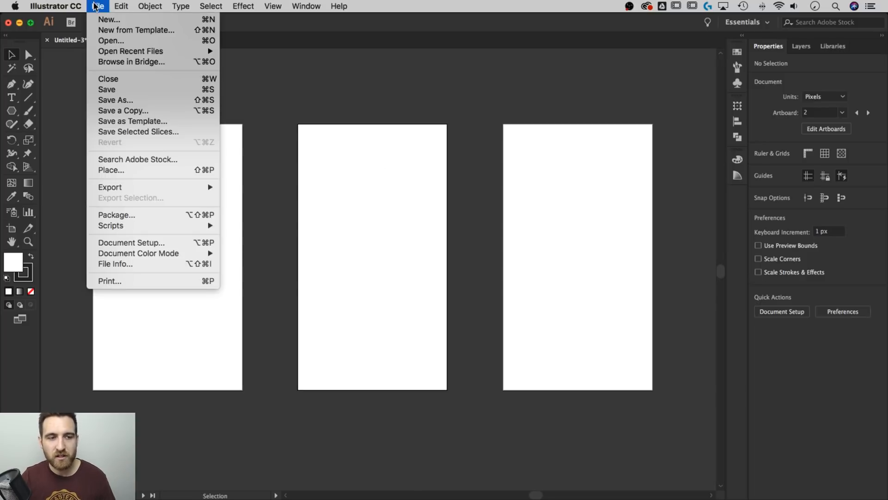
click(116, 170)
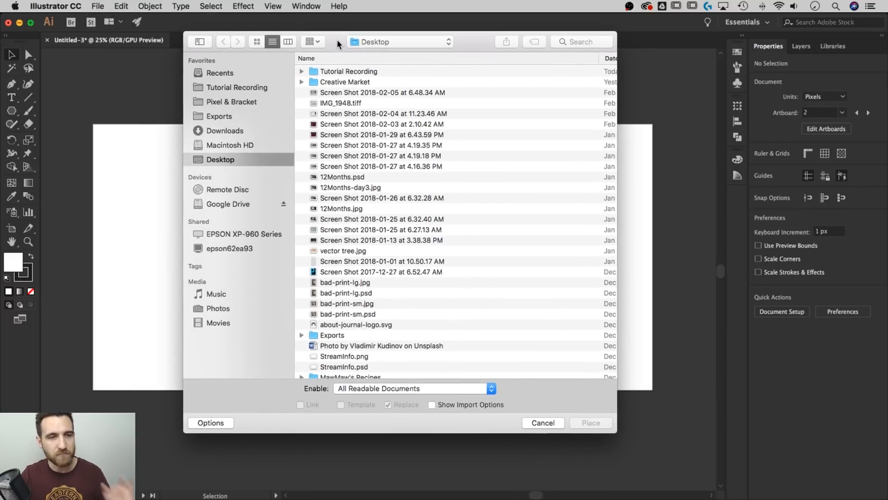
click(238, 88)
double_click(327, 240)
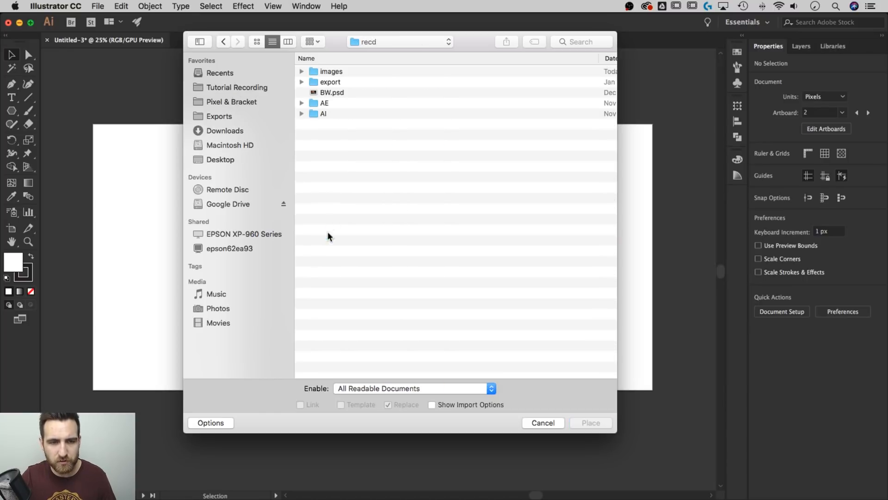
double_click(337, 73)
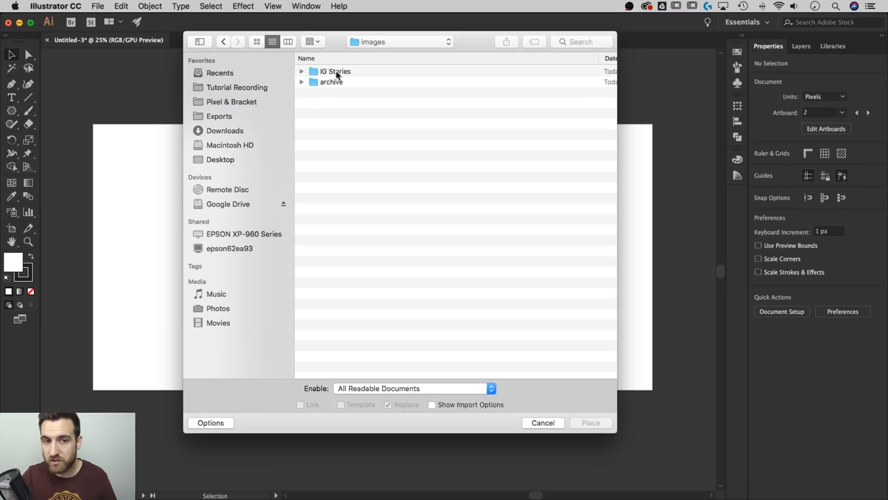
double_click(337, 72)
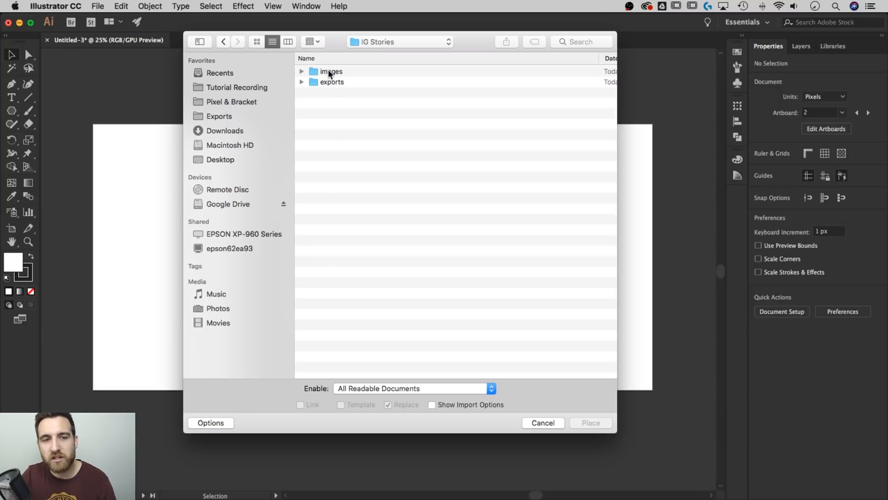
click(331, 82)
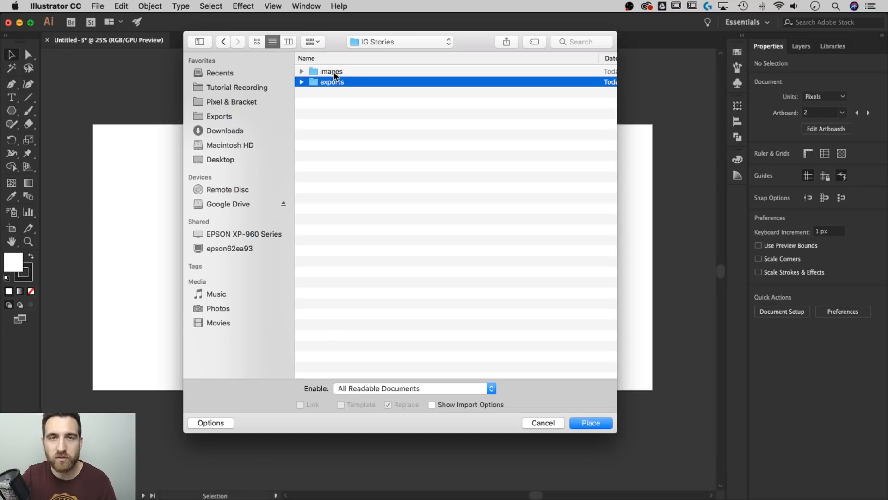
click(330, 72)
double_click(330, 73)
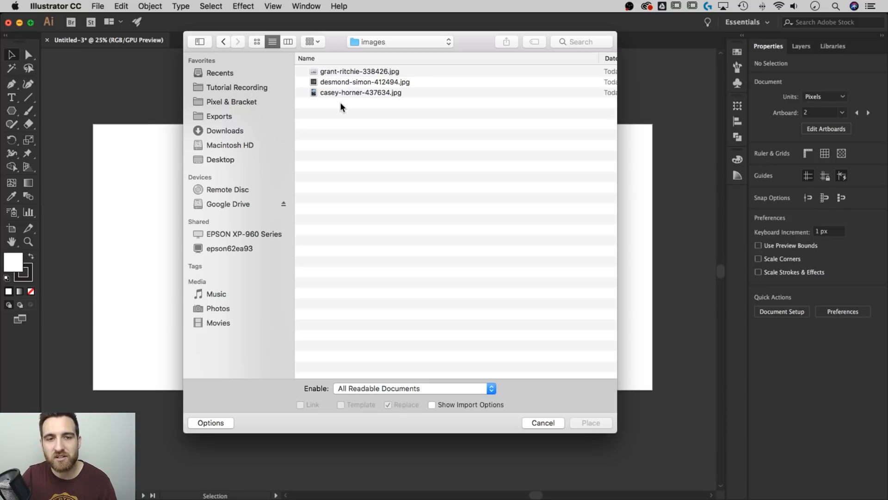
- Place the 338426 JPG unlinked at its original size, with its upper-left corner above the gap between the first two artboards
click(348, 72)
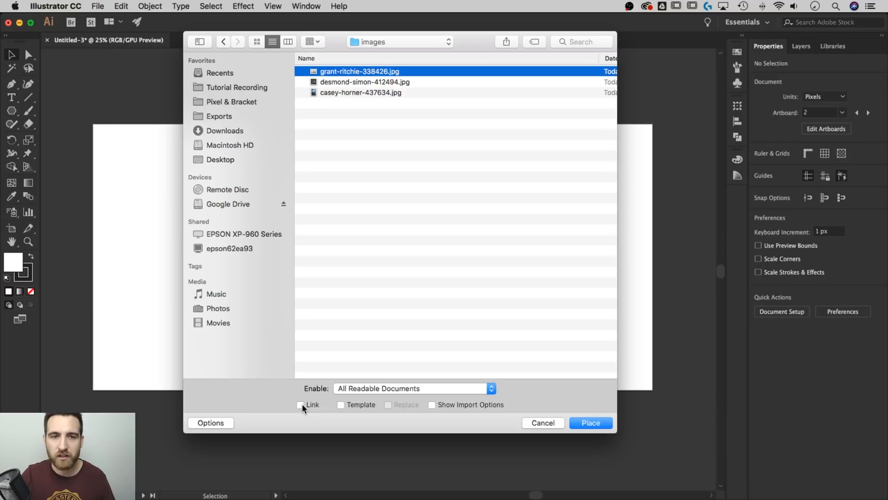
click(596, 420)
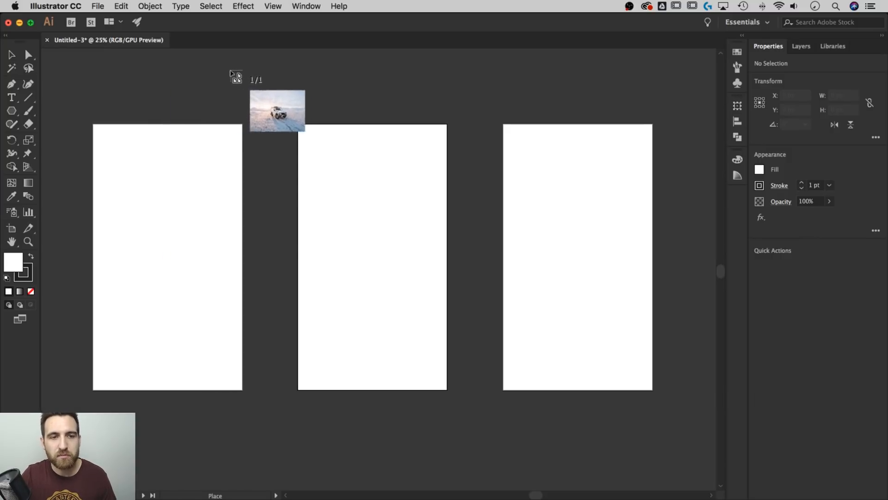
click(265, 75)
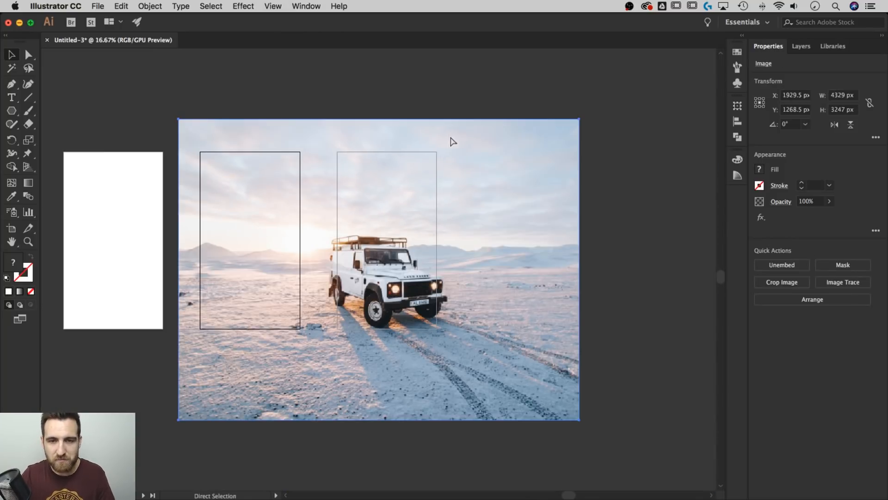
- Move the placed photo so the white off-road car sits over the first artboard
key(super+minus)
scroll(415, 190, left, 3)
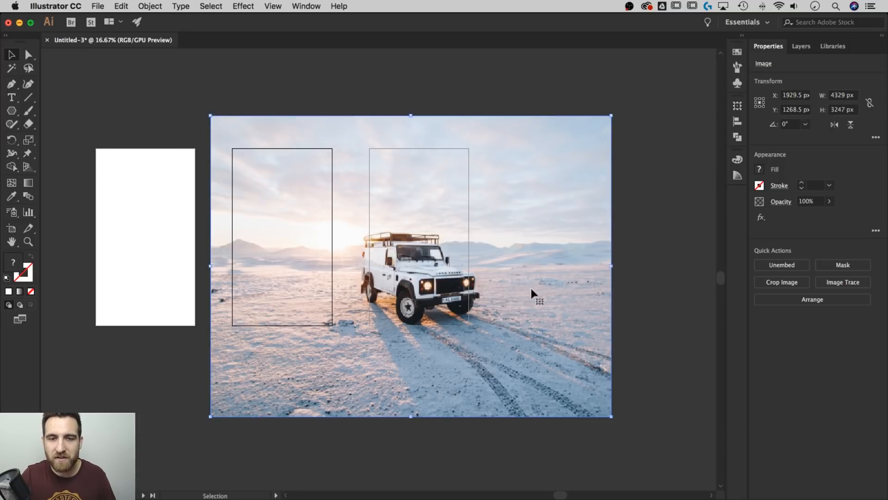
scroll(277, 245, left, 9)
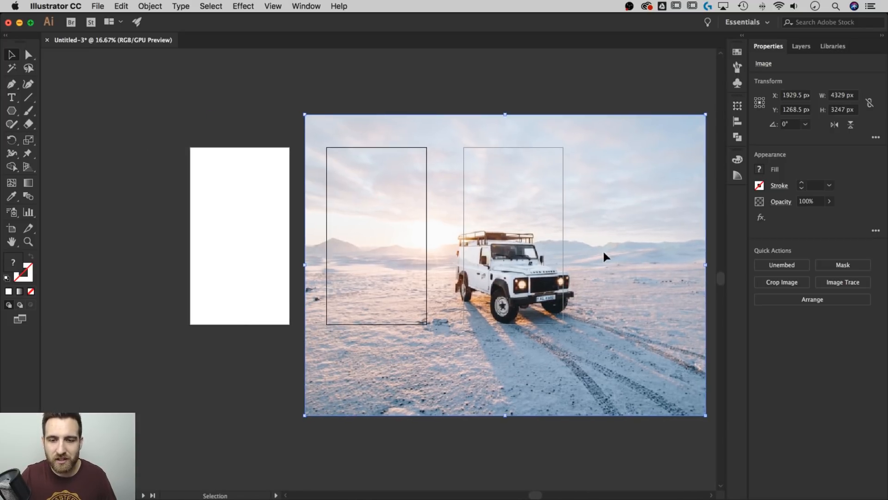
drag(602, 254, 429, 259)
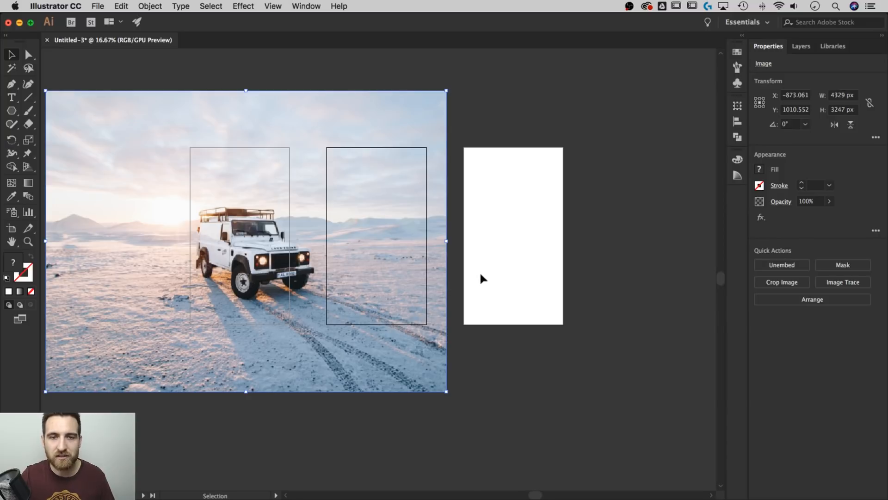
- Try to scale the photo without keeping its proportions, to about 4462 × 1233 px, and undo the scaling
drag(446, 169, 481, 158)
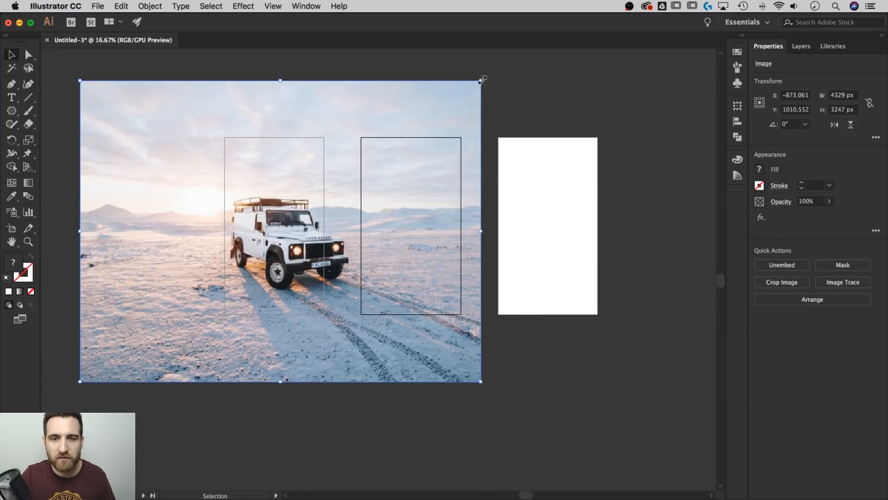
drag(482, 79, 493, 268)
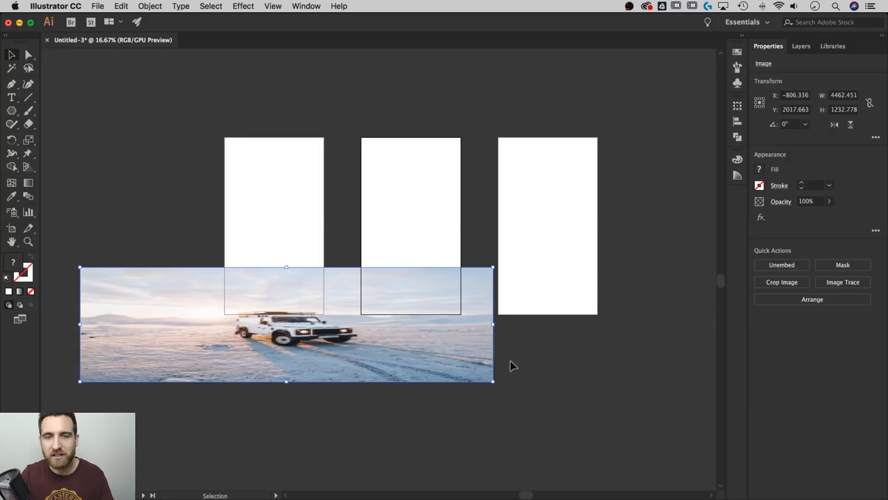
key(a)
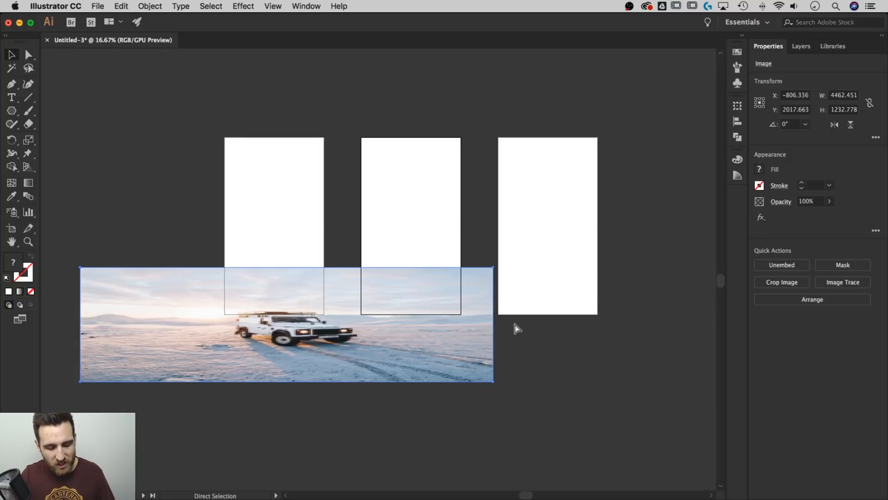
key(super+z)
key(v)
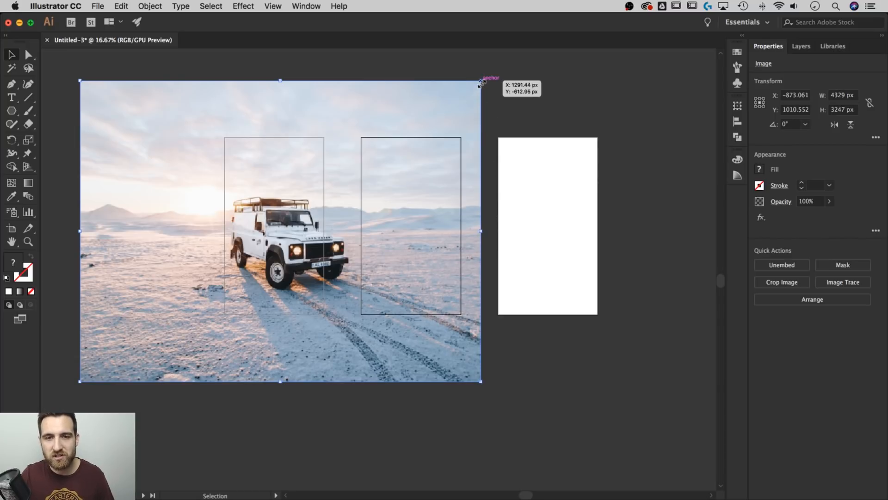
- Scale the photo proportionally to about 2585 × 1939 px and move it to cover the first artboard, with the car inside the frame
drag(481, 81, 319, 201)
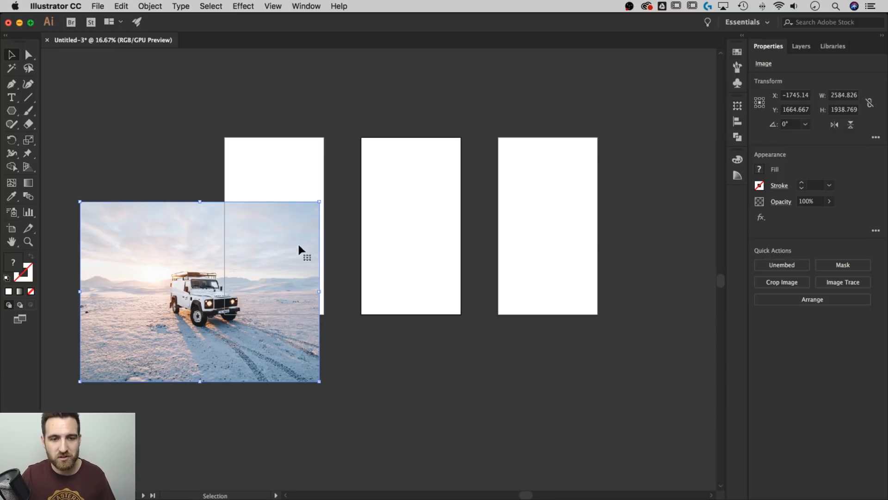
drag(299, 246, 323, 191)
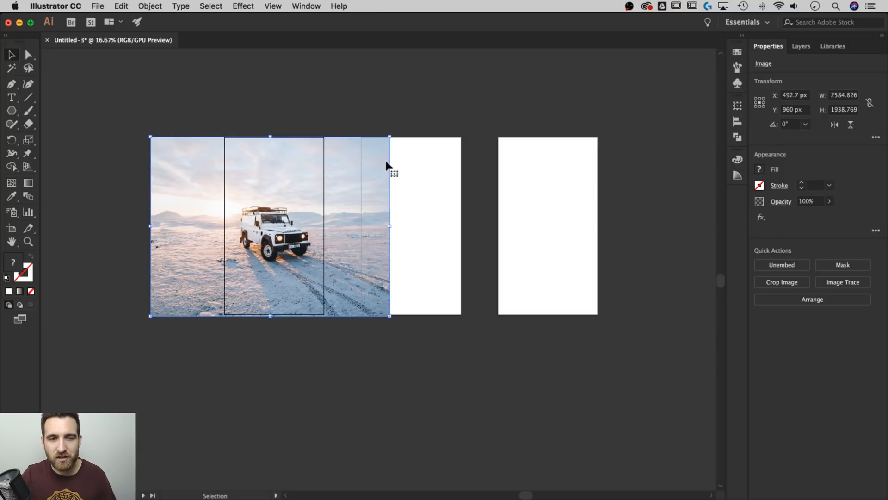
click(371, 99)
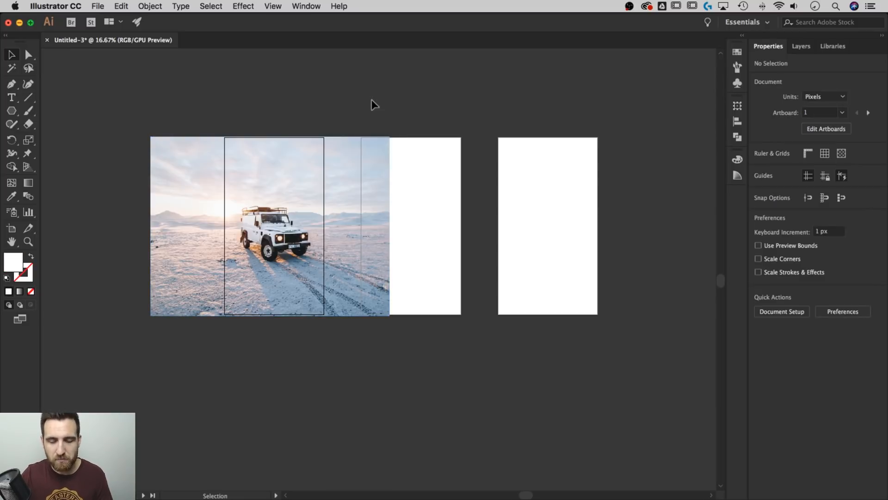
click(366, 147)
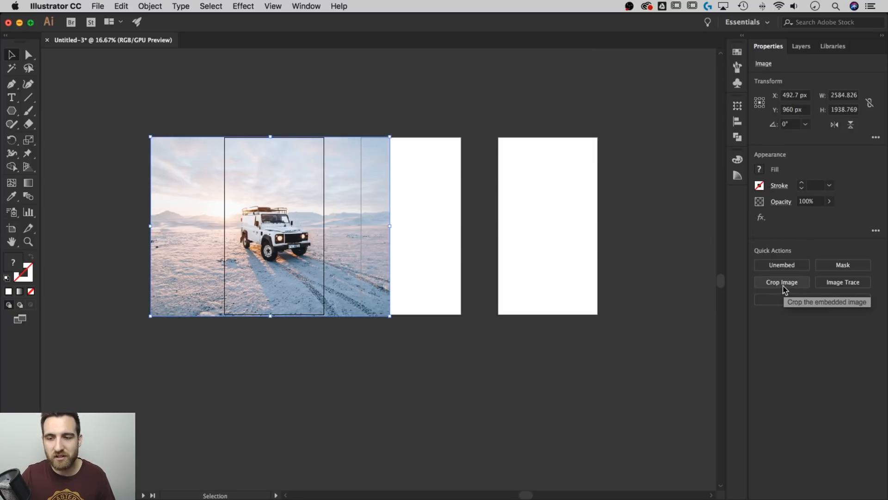
click(359, 96)
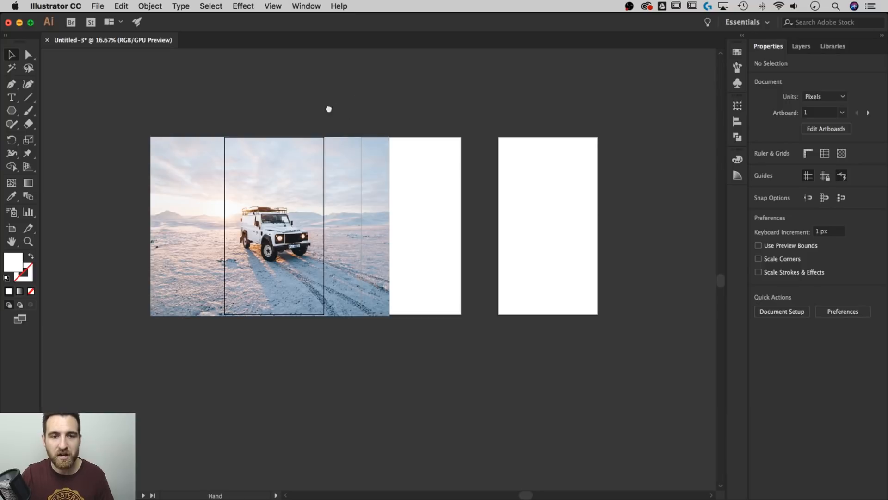
- Draw a white 1080 × 1920 px rectangle over the photo with the Rectangle tool, exactly matching the first artboard
drag(328, 109, 407, 135)
key(super+equal)
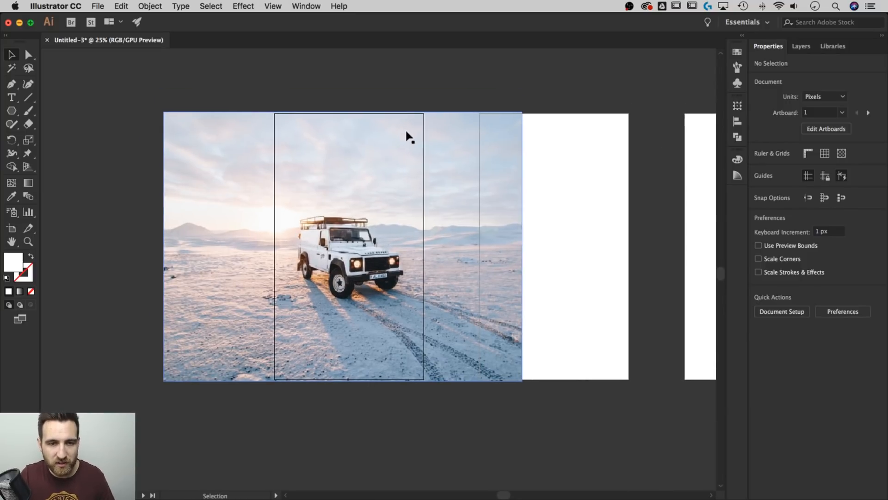
click(375, 147)
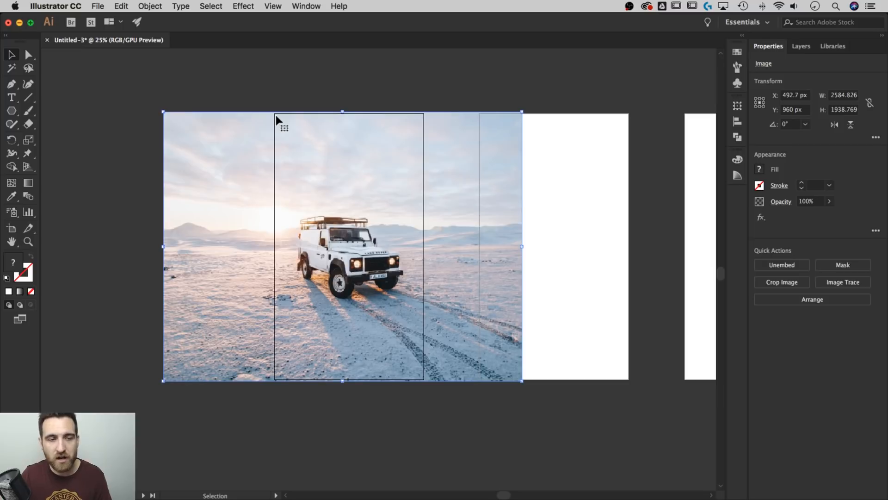
click(13, 112)
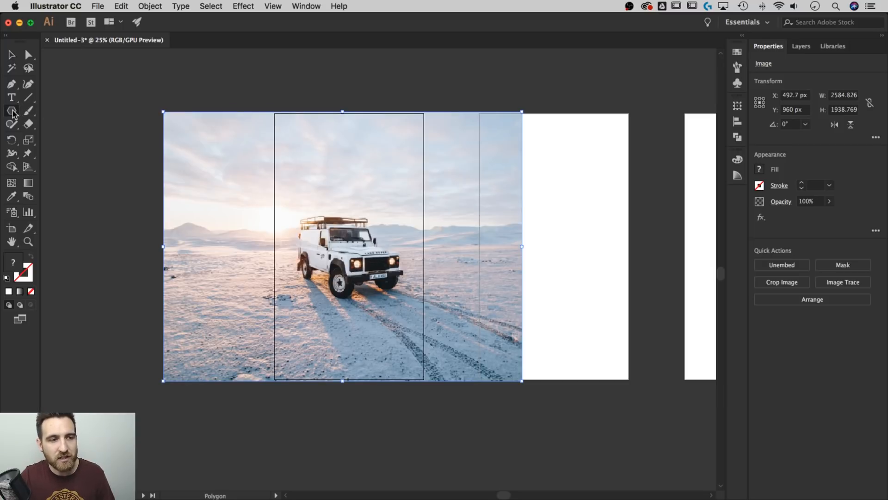
click(12, 112)
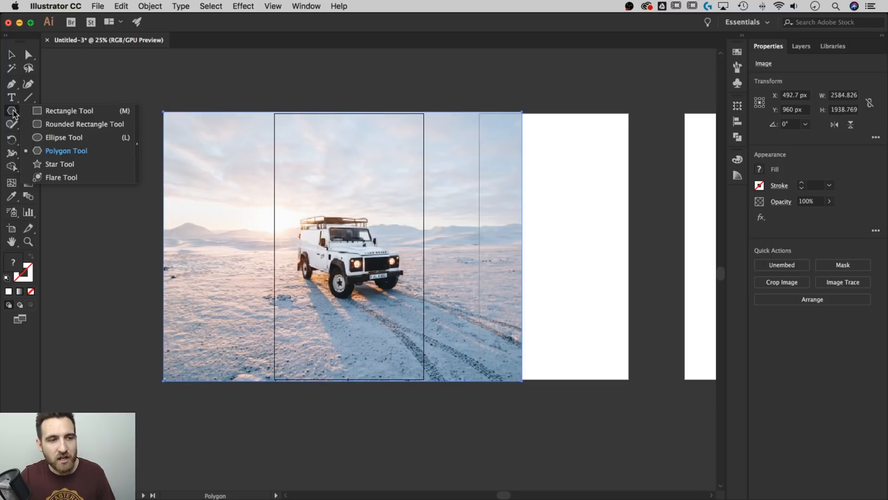
click(47, 113)
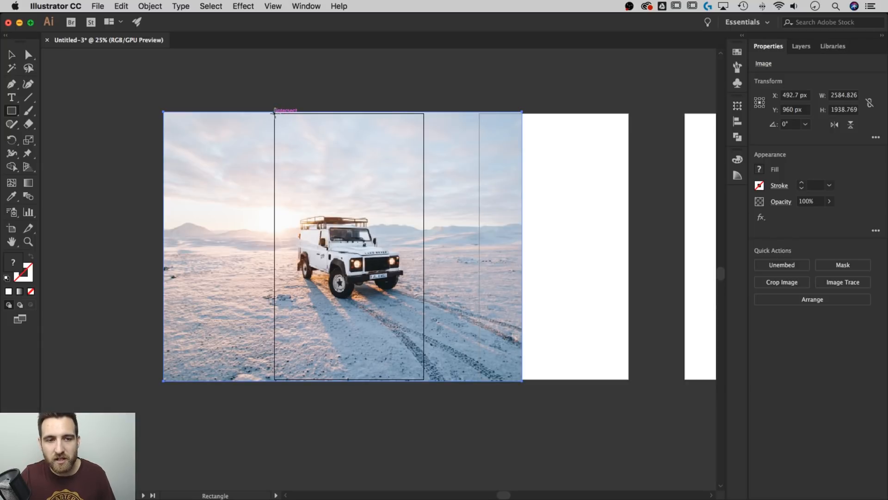
drag(274, 112, 424, 382)
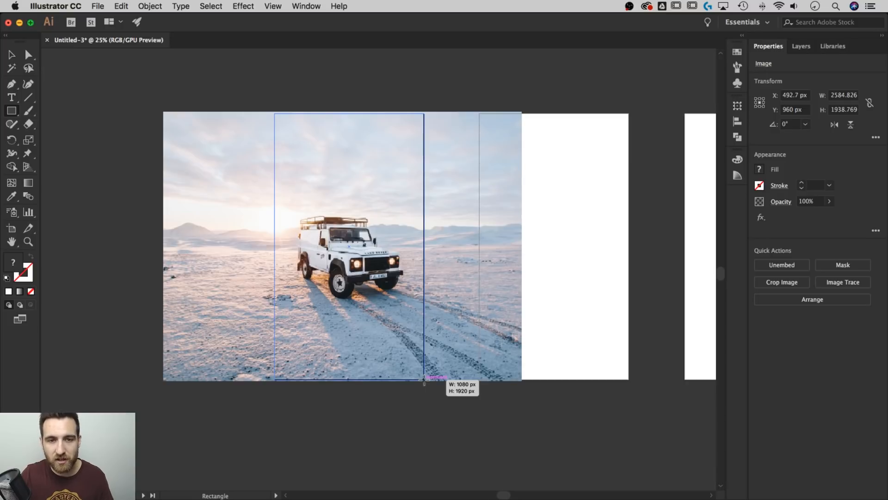
drag(424, 382, 424, 382)
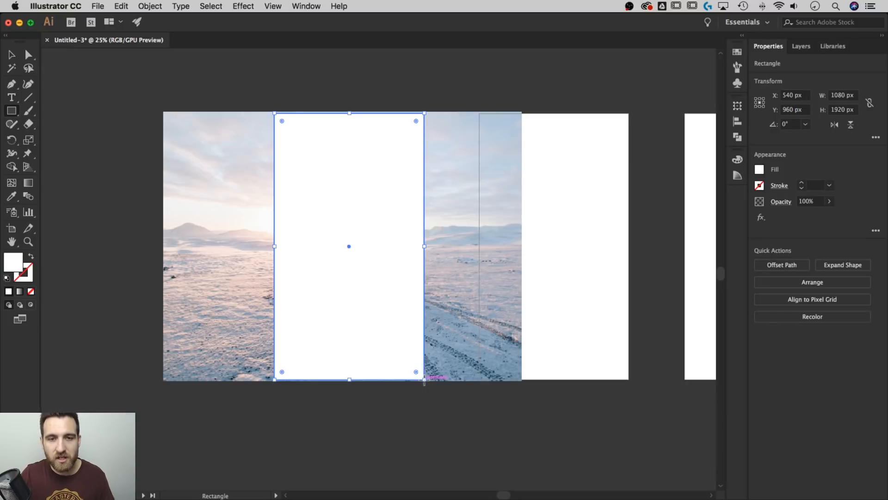
click(274, 7)
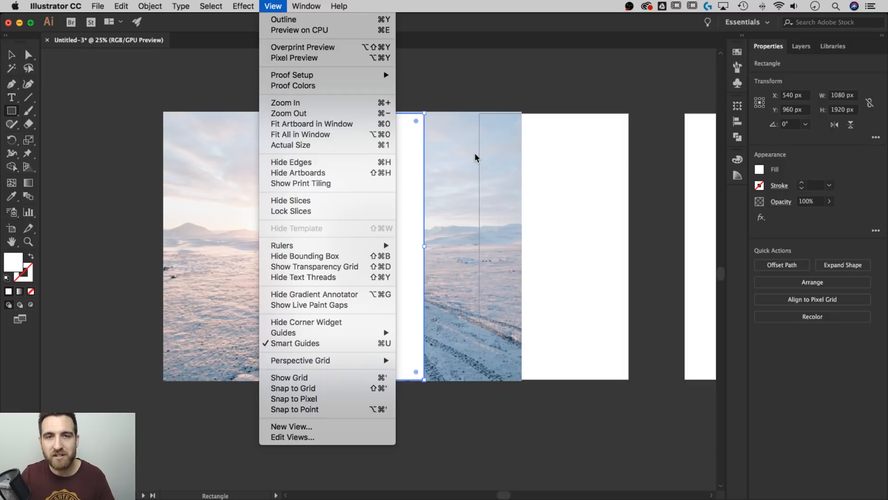
- Make a clipping mask from the rectangle and the photo so the photo is cropped to the first artboard
click(11, 56)
click(414, 76)
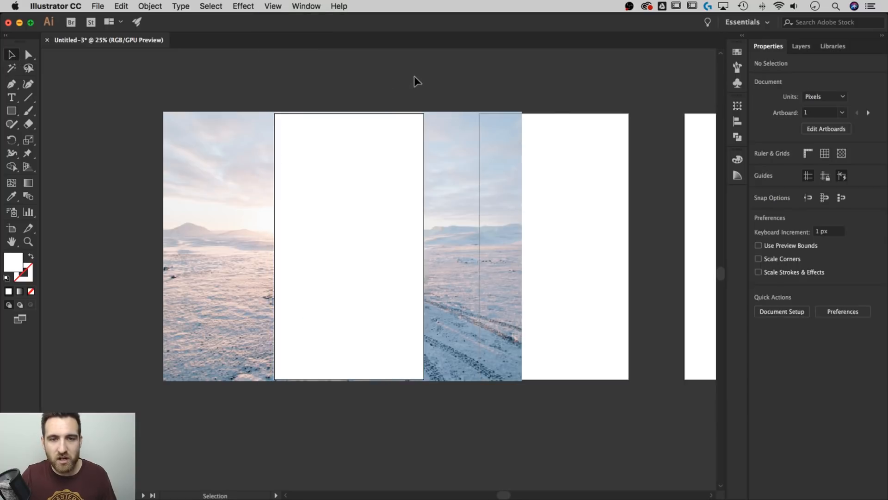
click(399, 145)
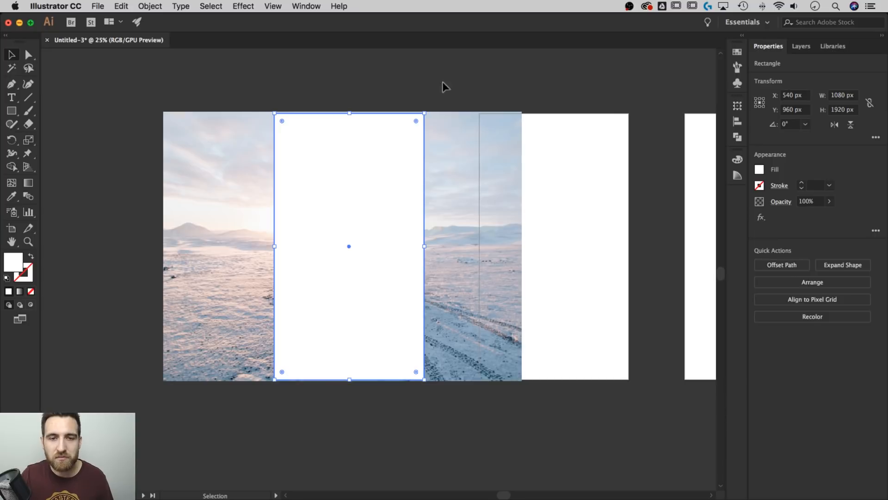
drag(454, 74, 349, 195)
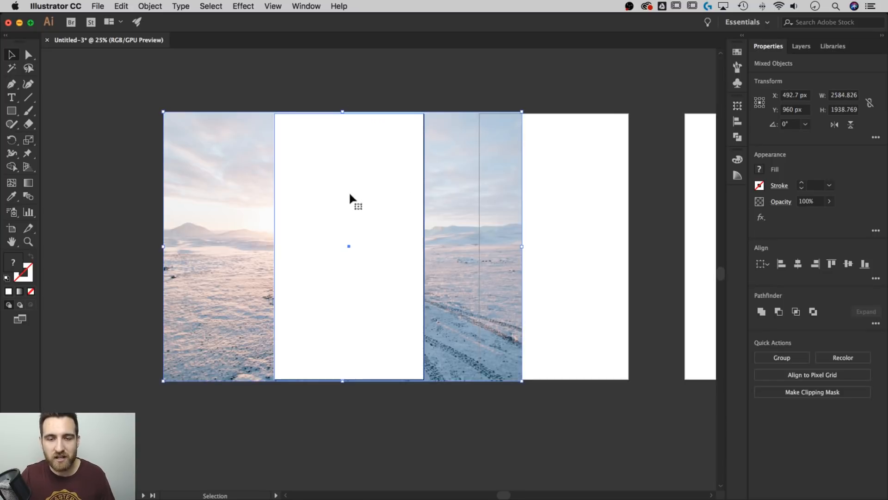
right_click(407, 141)
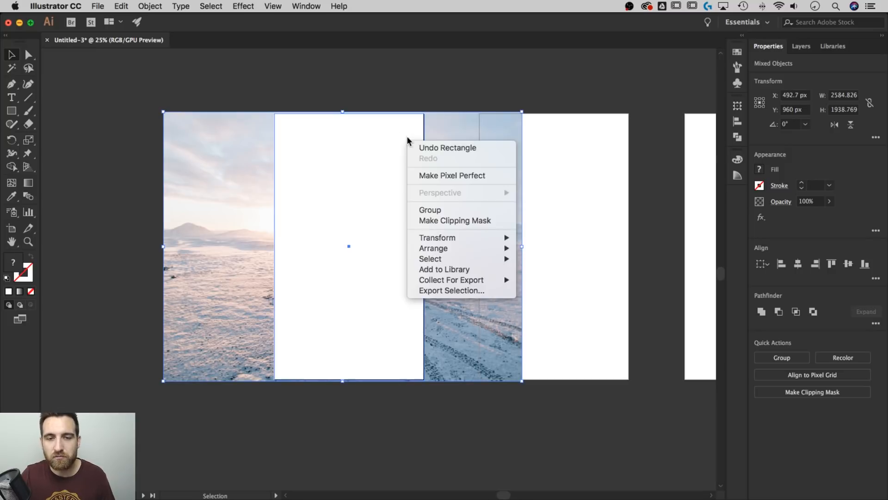
click(428, 221)
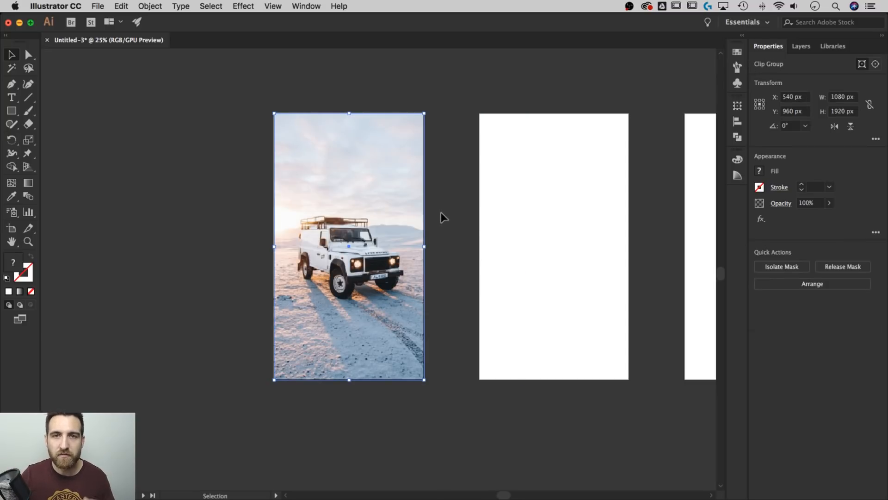
click(455, 189)
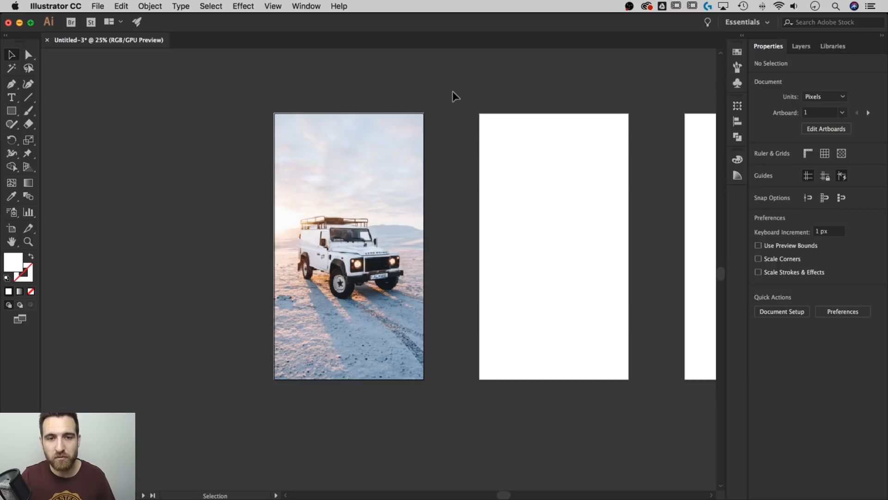
- Inside the clip group, enlarge the photo proportionally to about 3218 × 2414 px, nudge it to frame the car, and leave isolation mode
click(392, 153)
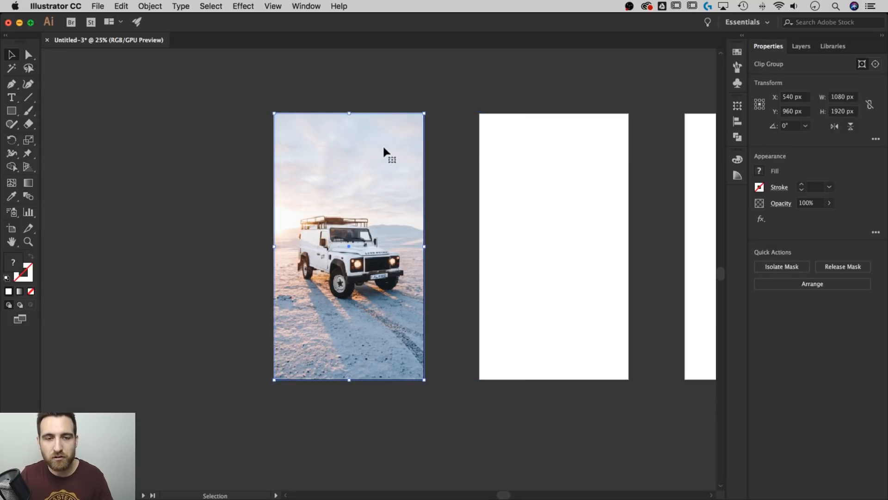
double_click(378, 148)
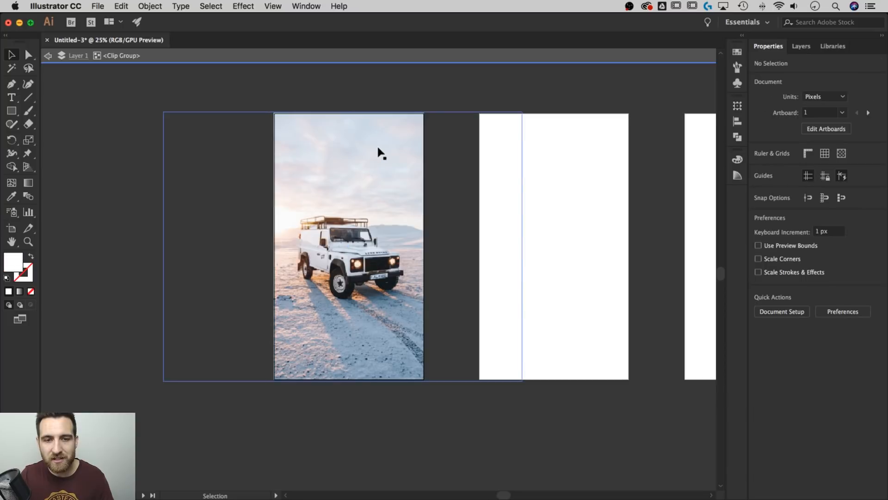
mouse_move(362, 179)
mouse_down()
mouse_move(377, 181)
mouse_move(363, 181)
mouse_move(370, 181)
mouse_up()
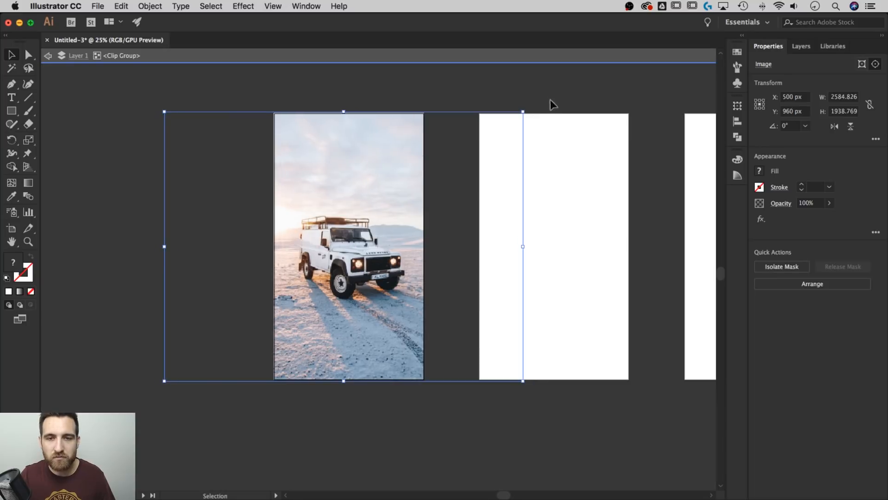
drag(519, 111, 567, 78)
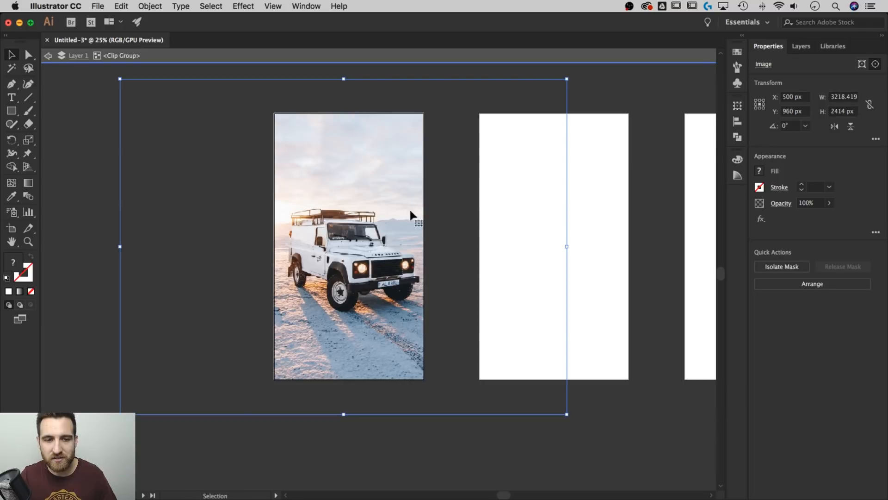
drag(371, 229, 370, 220)
key(super+shift+a)
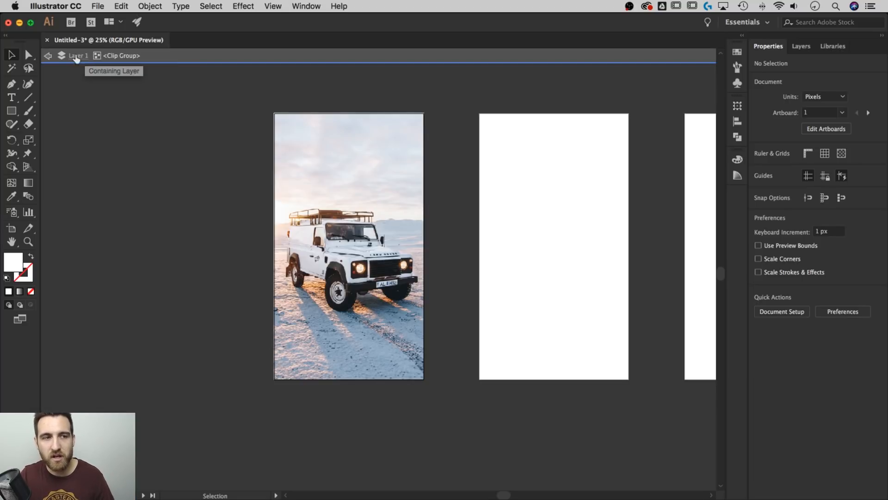
double_click(90, 126)
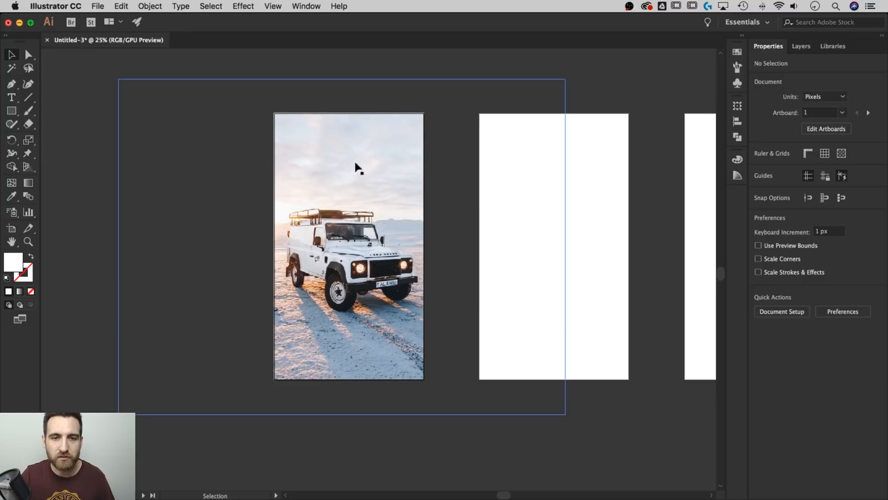
- Lock the clipped car photo on the first artboard
click(386, 208)
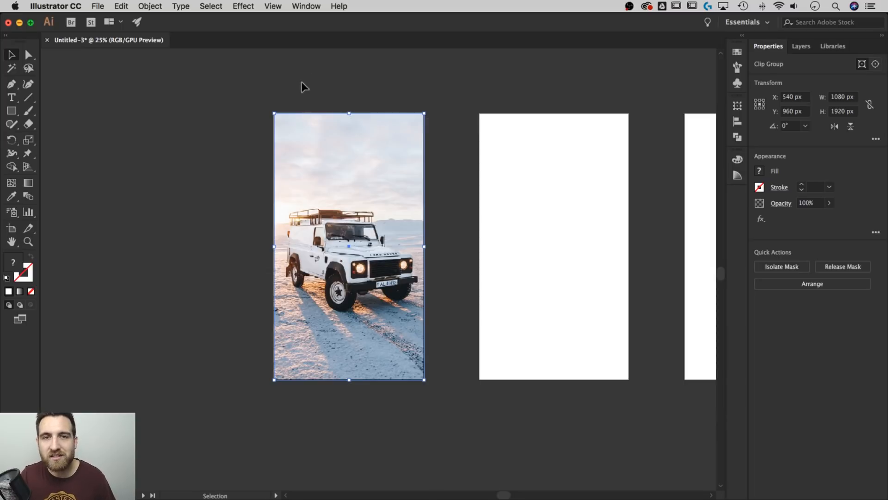
click(150, 6)
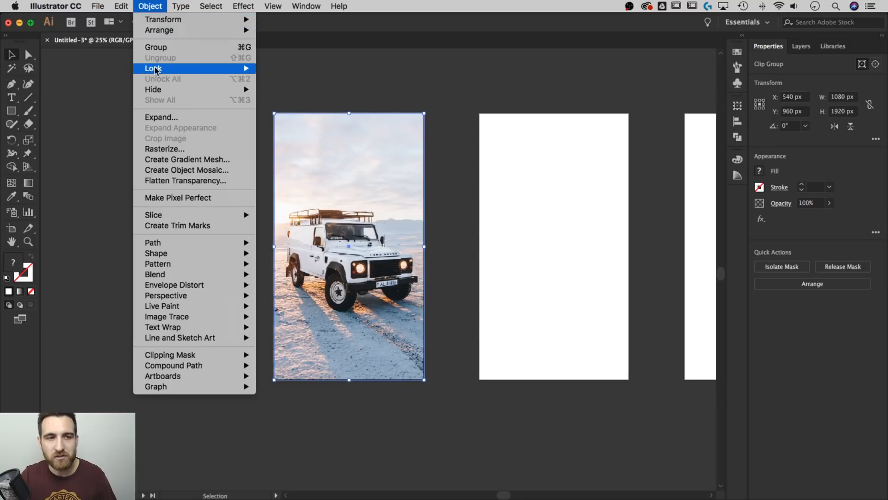
mouse_move(157, 70)
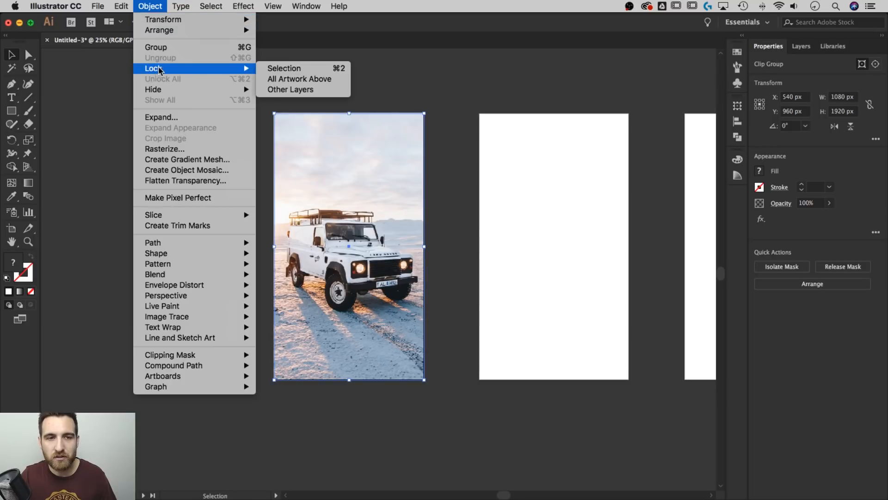
click(300, 69)
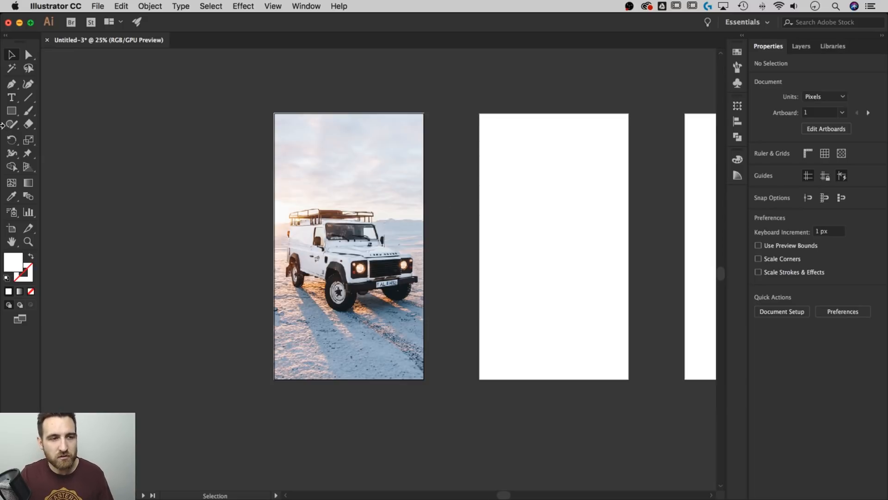
- Draw an area text of about 900 × 1016 px beside the first artboard and set its font size to 40 pt
click(12, 113)
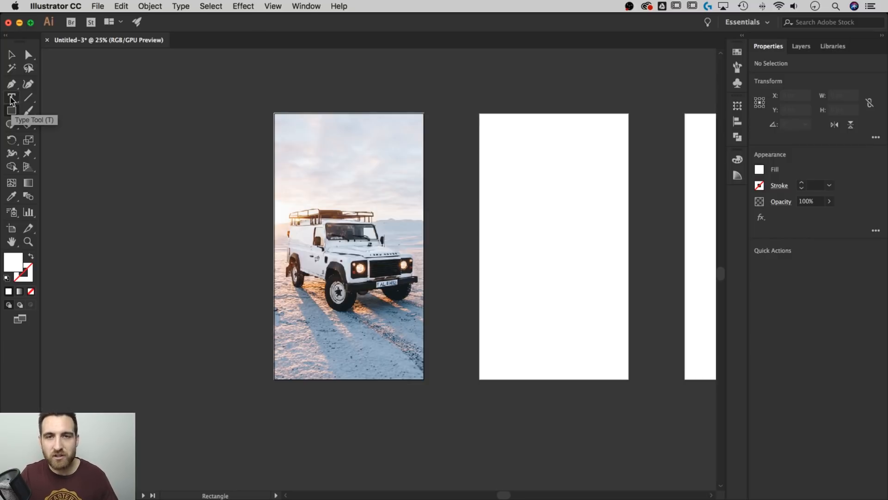
click(12, 98)
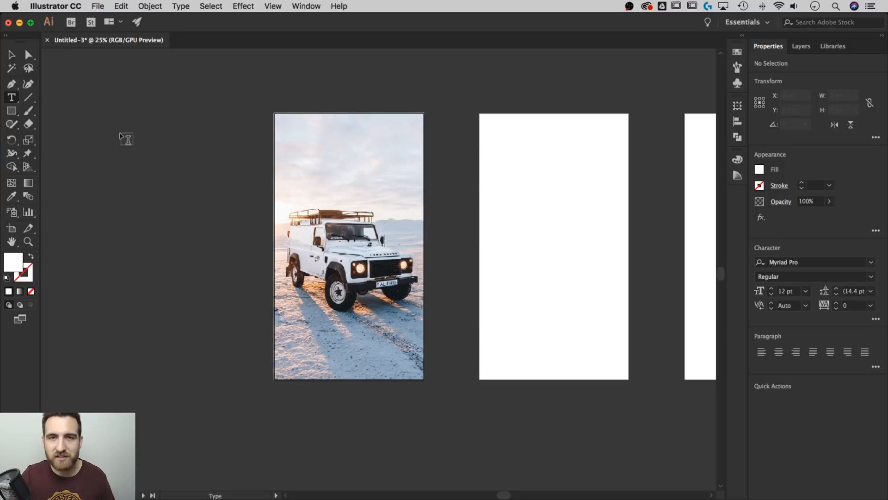
drag(124, 133, 250, 274)
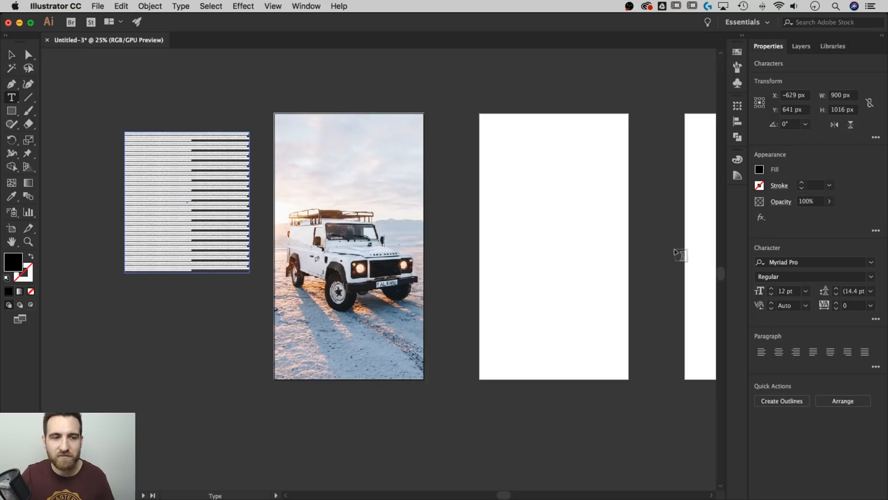
click(792, 292)
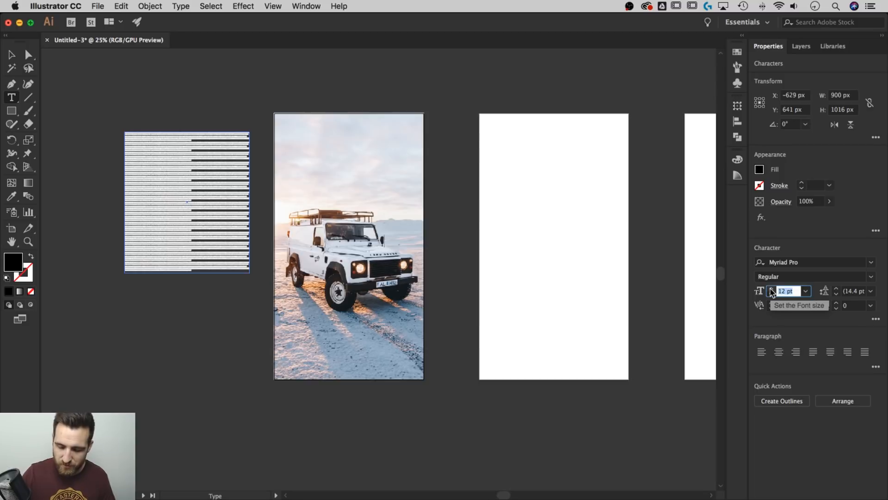
text(40)
key(Return)
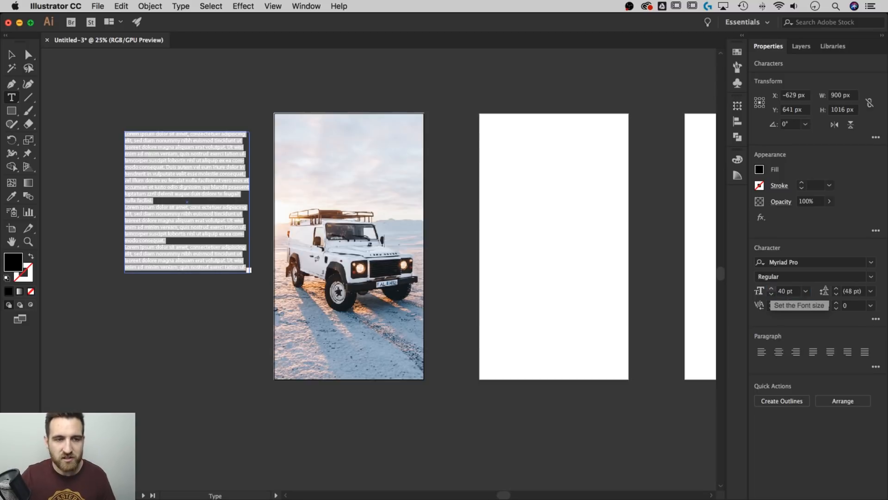
- Shrink the frame of the placeholder area text to about 812 × 624 px
click(11, 55)
click(183, 82)
scroll(217, 92, left, 3)
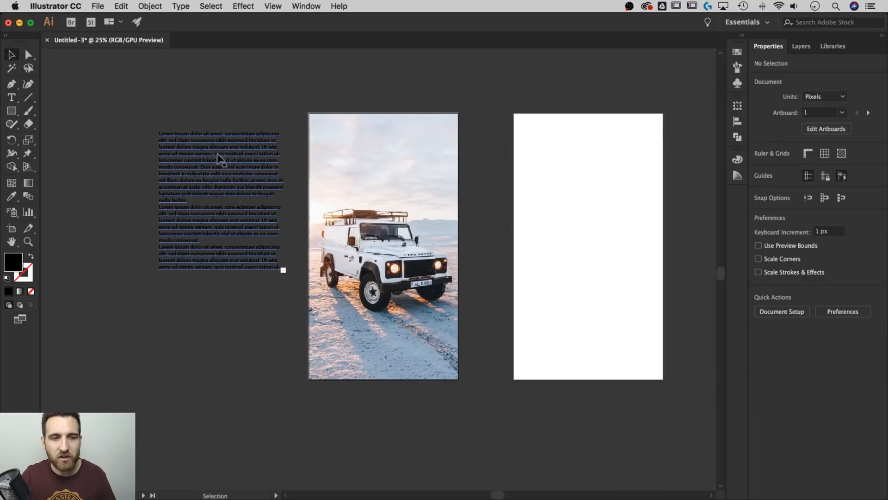
click(227, 160)
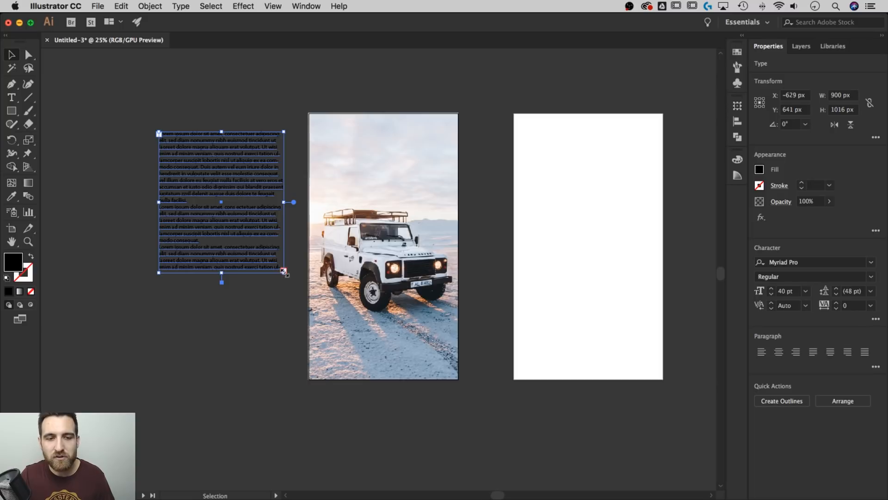
drag(283, 271, 271, 216)
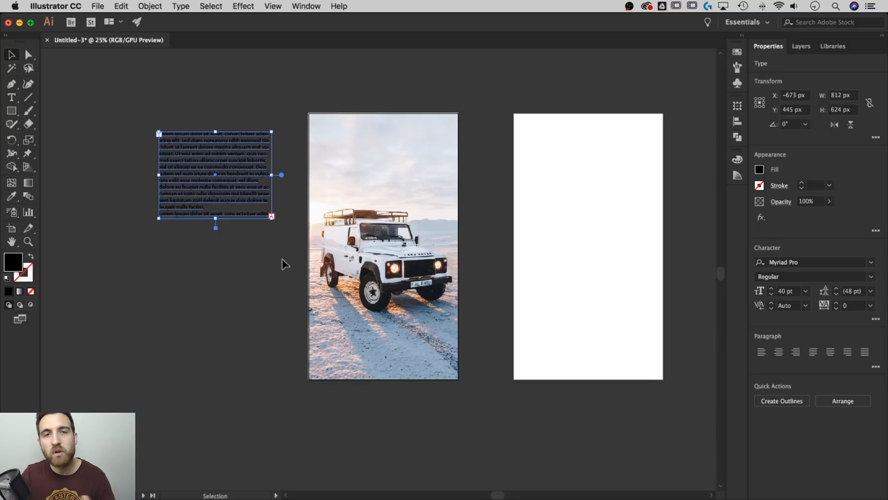
- Convert the placeholder area text to point type, accepting the loss of the overset text
double_click(281, 175)
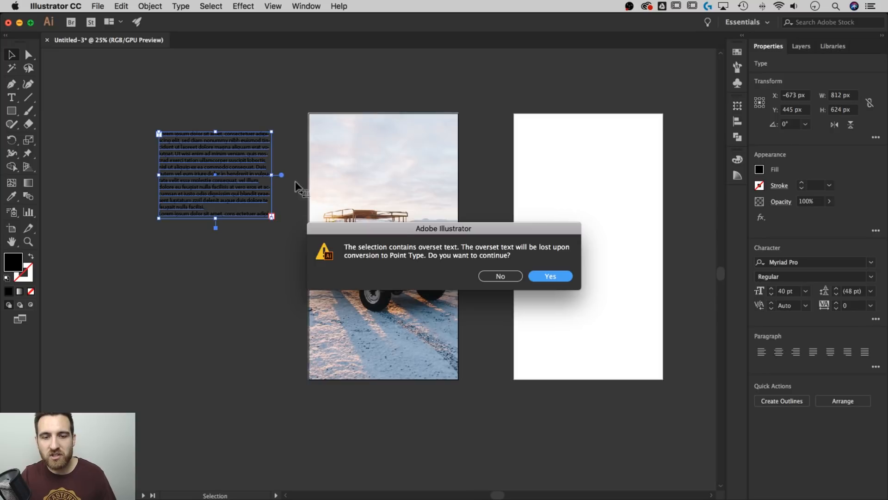
drag(418, 234, 404, 175)
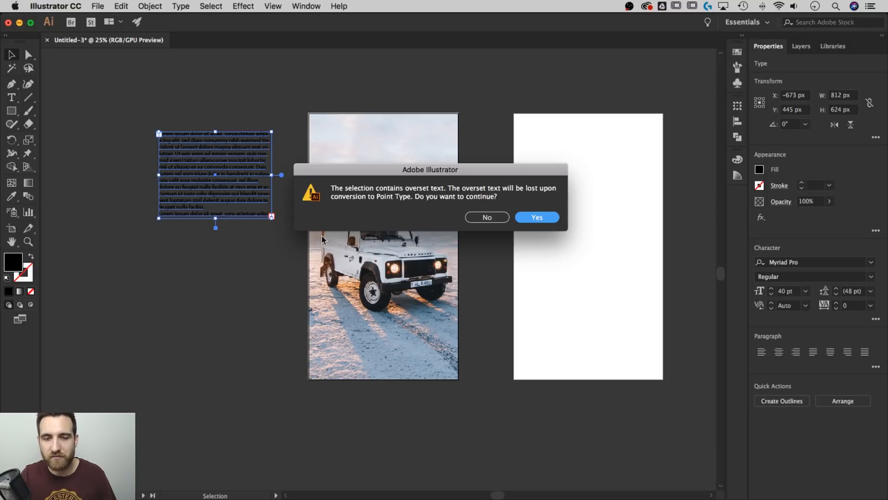
click(537, 218)
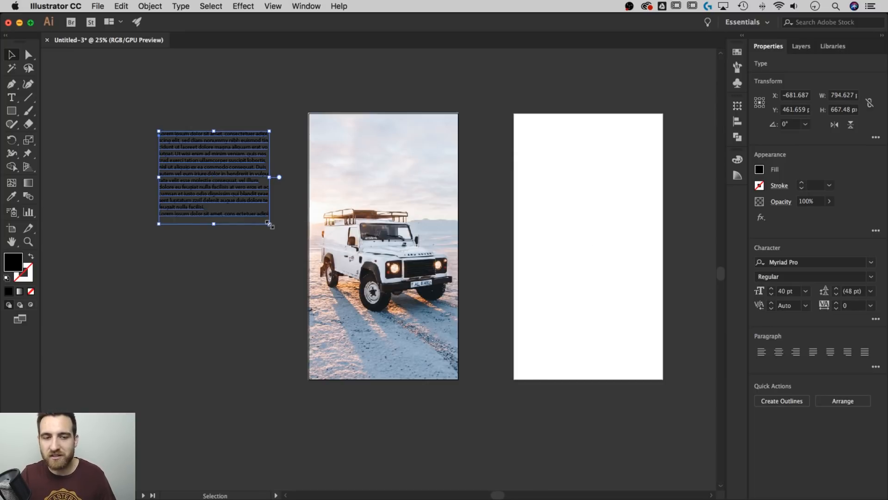
- Try scaling the point text, undo the first attempt, enlarge it to about 1619 × 1360 px, and delete it
drag(269, 224, 406, 380)
key(super+z)
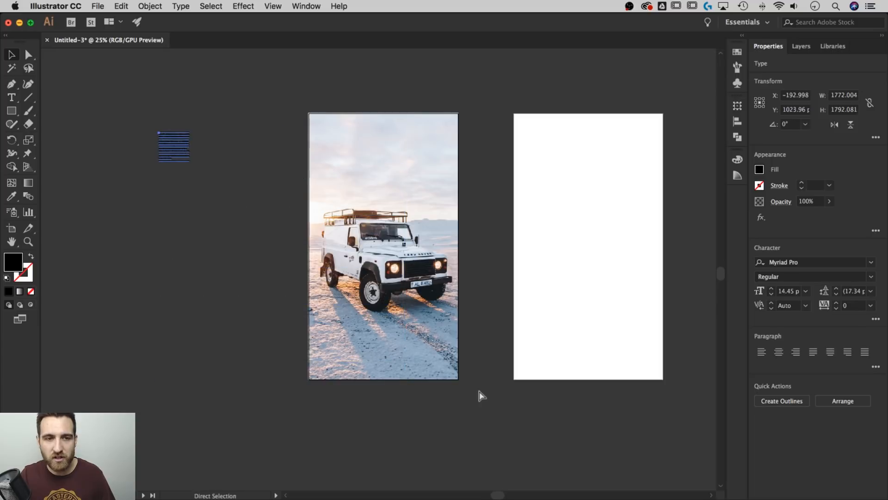
key(super+z)
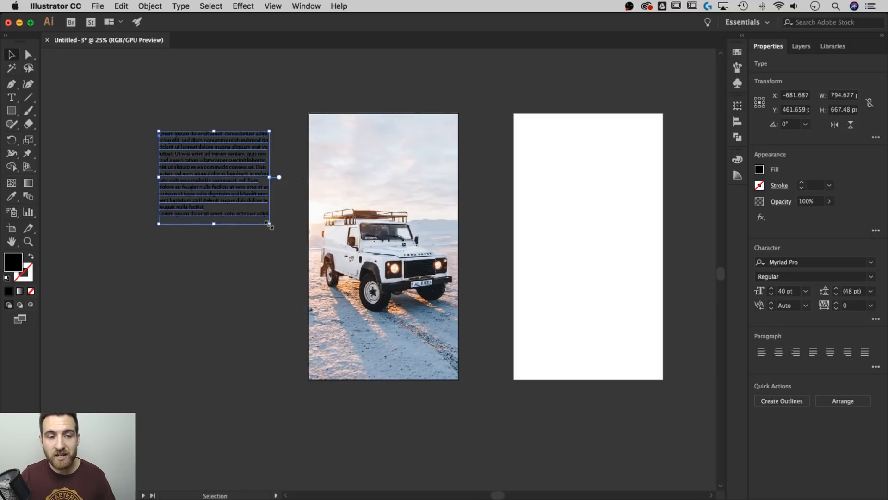
drag(267, 223, 382, 397)
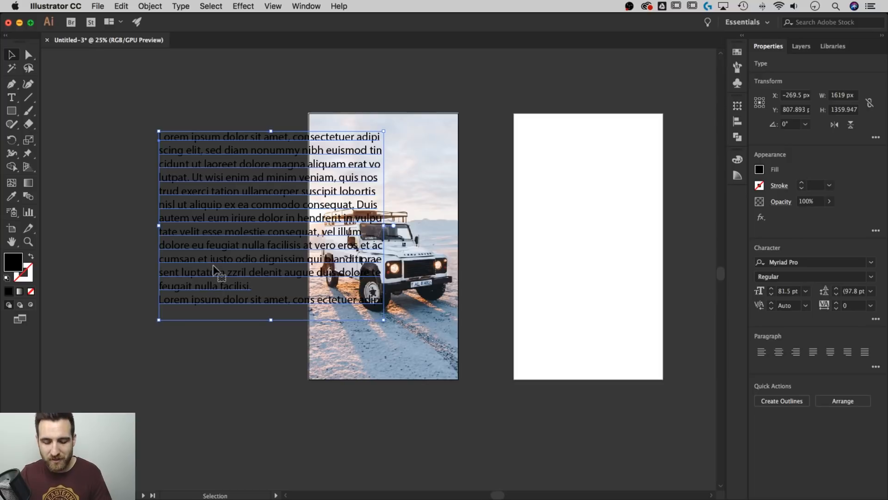
key(Delete)
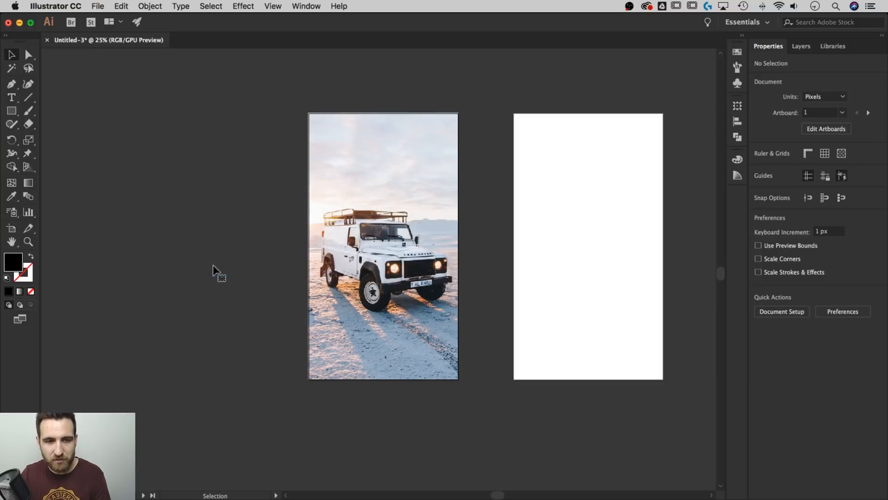
- Draw a small area text of about 456 × 524 px, filled with placeholder text, above and away from the first artboard
click(12, 102)
drag(105, 80, 168, 153)
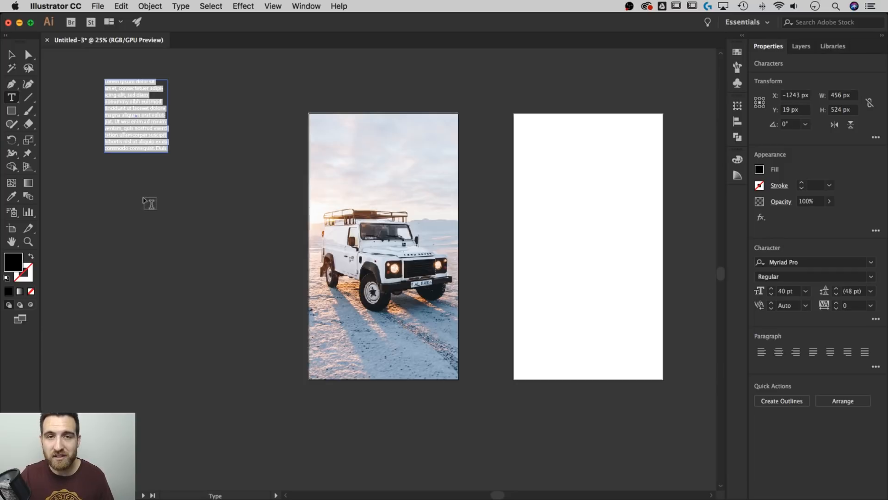
key(Escape)
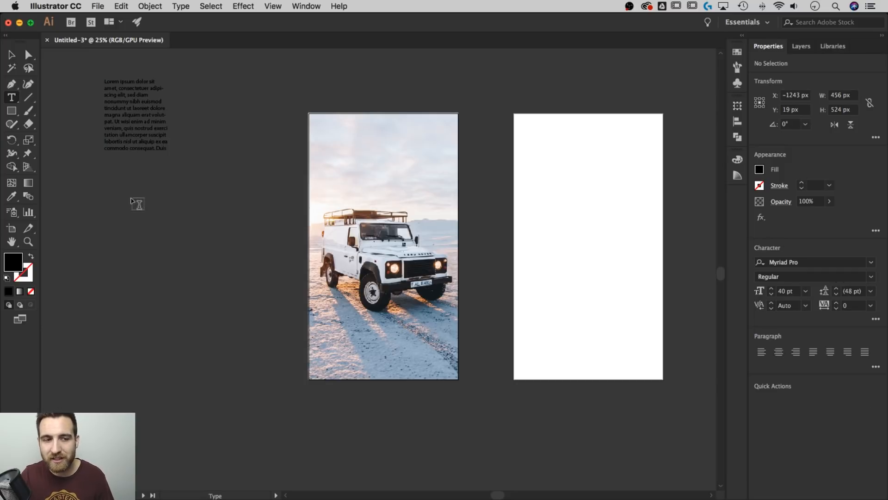
- Add the point text "PHOTGRAPHER" beside the first artboard and scale it proportionally to about 936 px wide
click(157, 235)
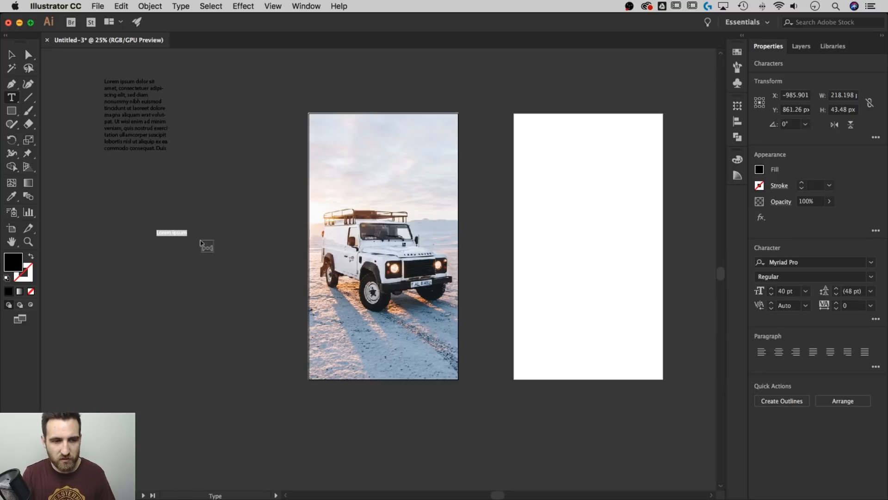
text(PHOTGRAPHER)
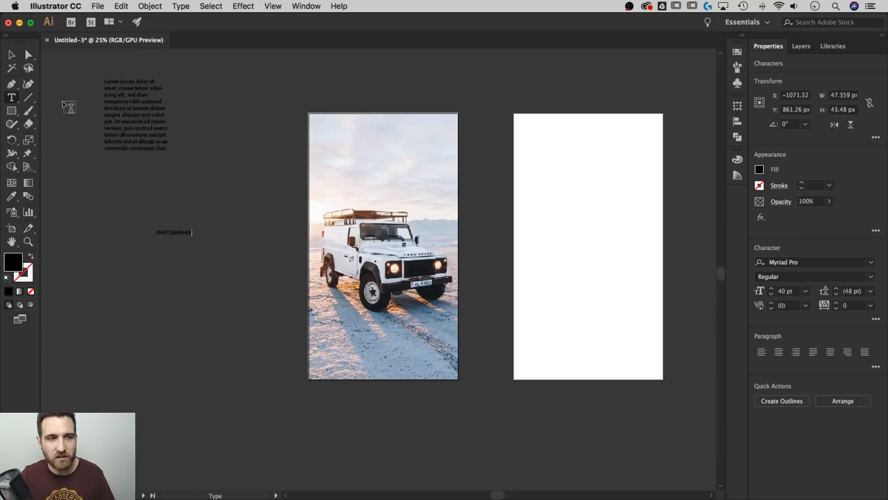
click(13, 56)
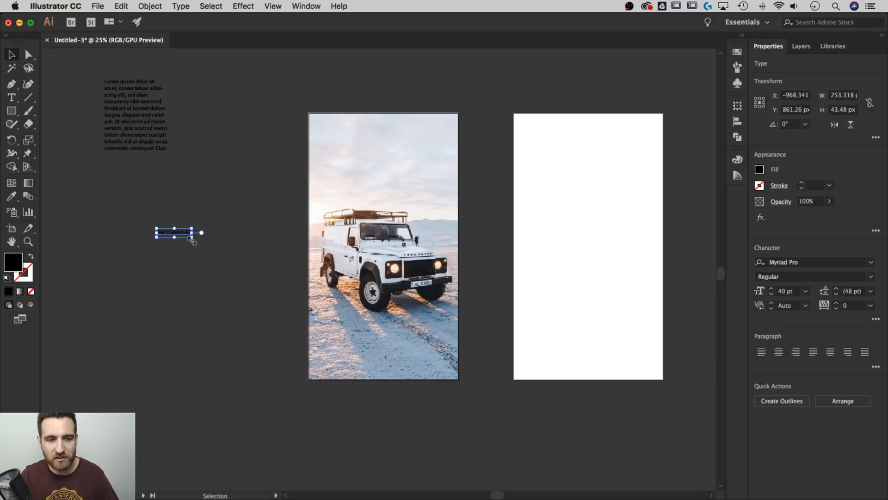
drag(191, 241, 293, 304)
click(258, 329)
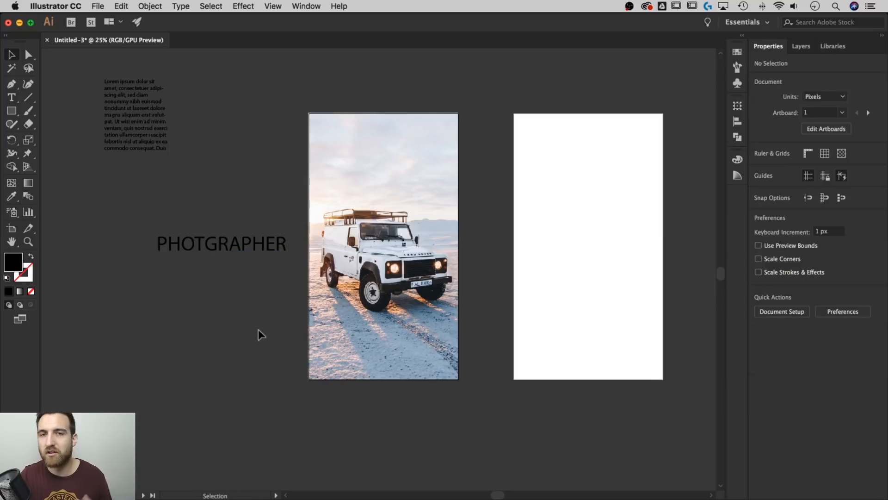
- Delete the small placeholder area text above "PHOTGRAPHER"
click(152, 134)
key(BackSpace)
click(221, 247)
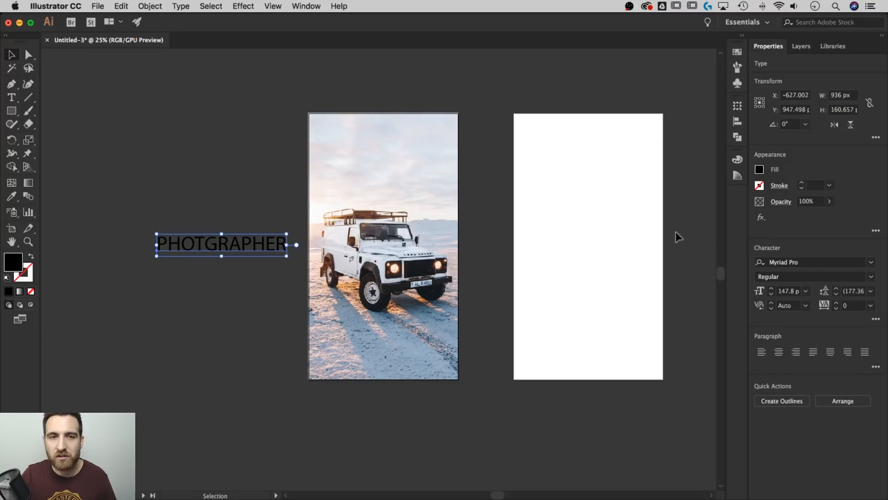
click(297, 6)
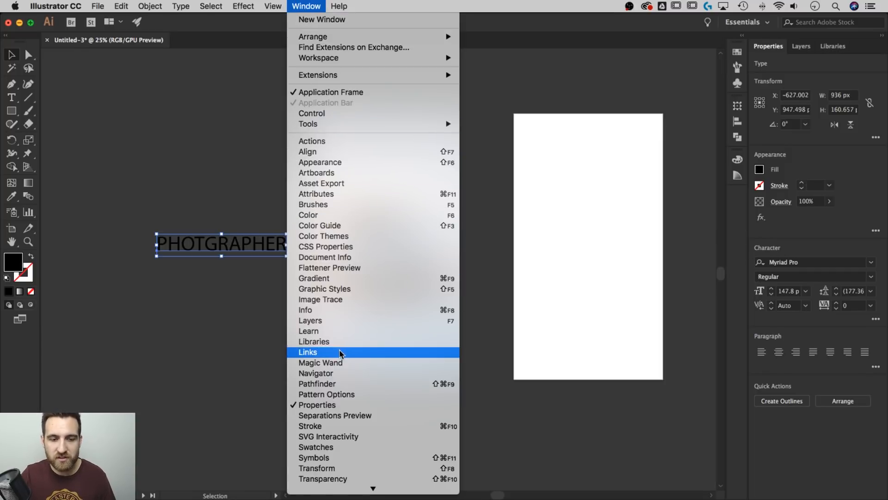
scroll(342, 458, down, 3)
mouse_move(340, 426)
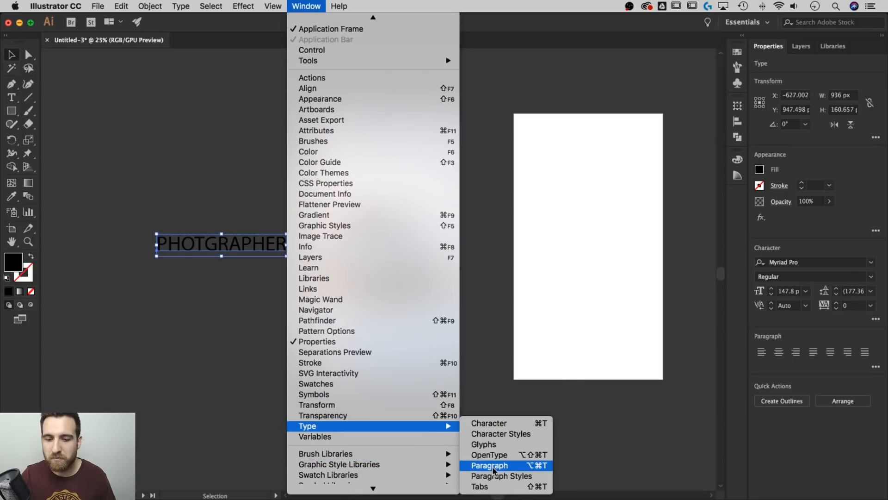
click(657, 424)
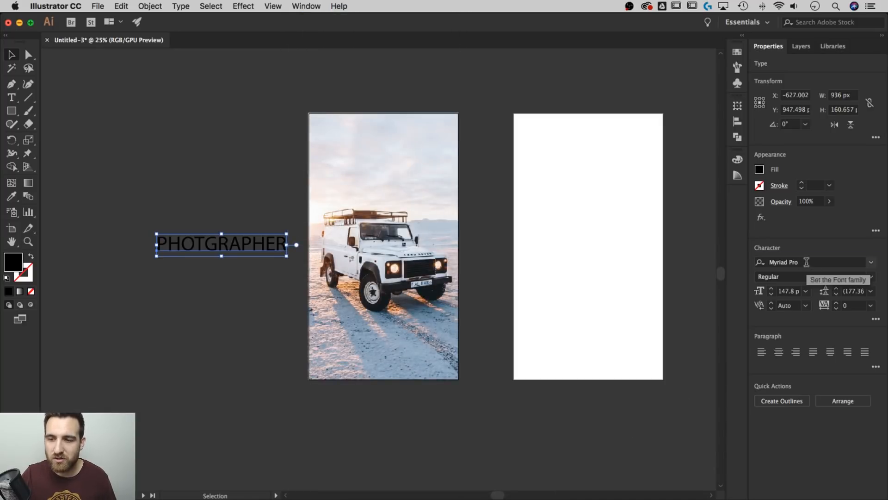
- Set the font of the "PHOTGRAPHER" text to Bebas Neue Bold and leave text editing
click(805, 262)
double_click(234, 238)
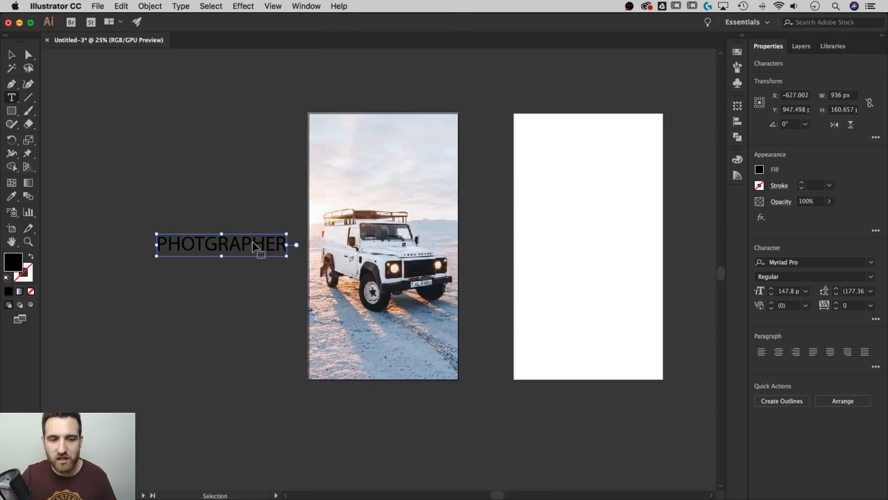
double_click(251, 241)
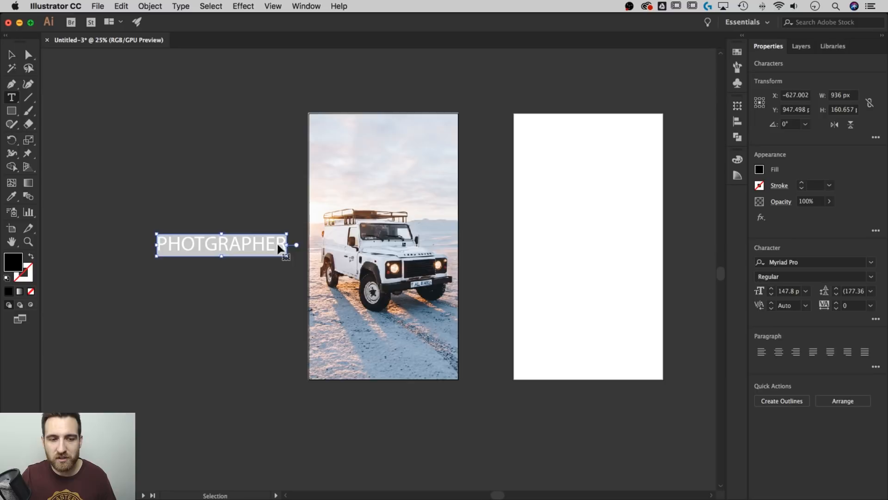
click(807, 262)
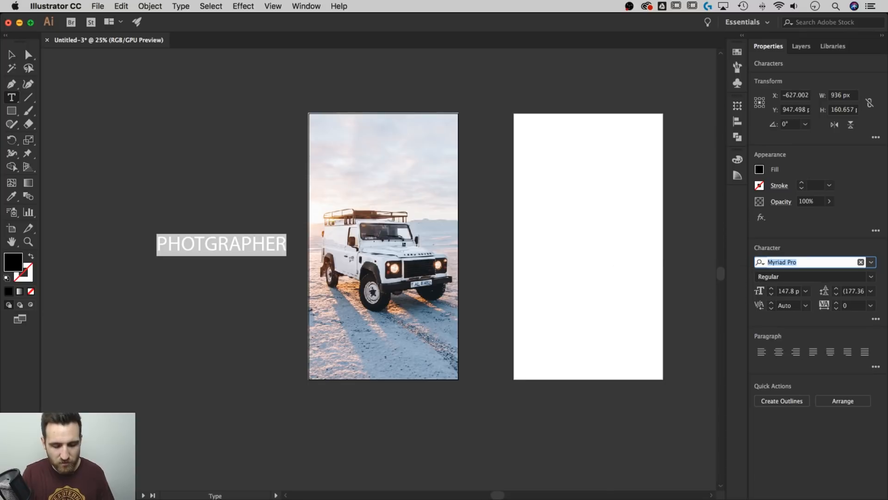
text(beb)
key(Down)
key(Down)
key(Down)
key(Down)
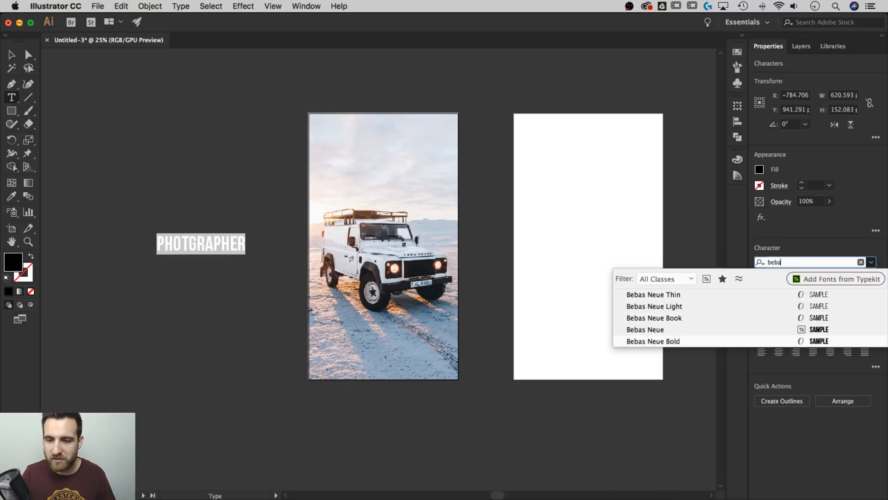
key(Return)
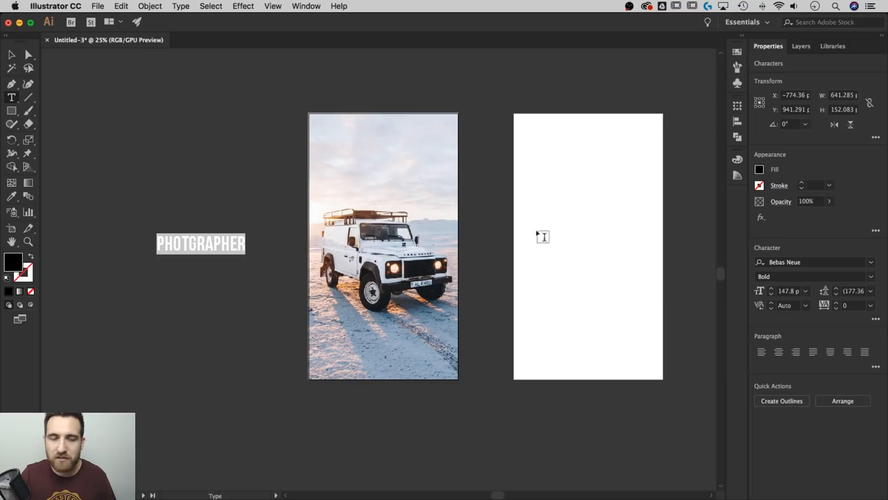
key(Escape)
click(232, 278)
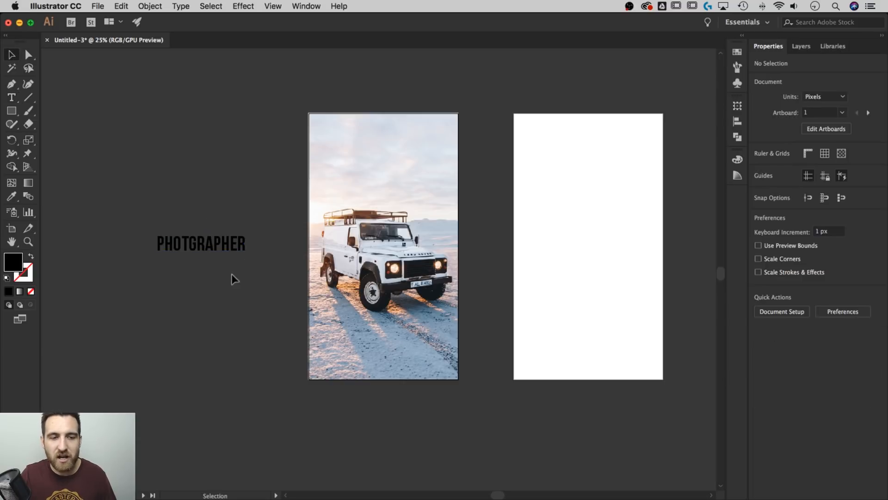
- Shift the "PHOTGRAPHER" text slightly closer to the first artboard and set its tracking to 50
drag(198, 245, 216, 245)
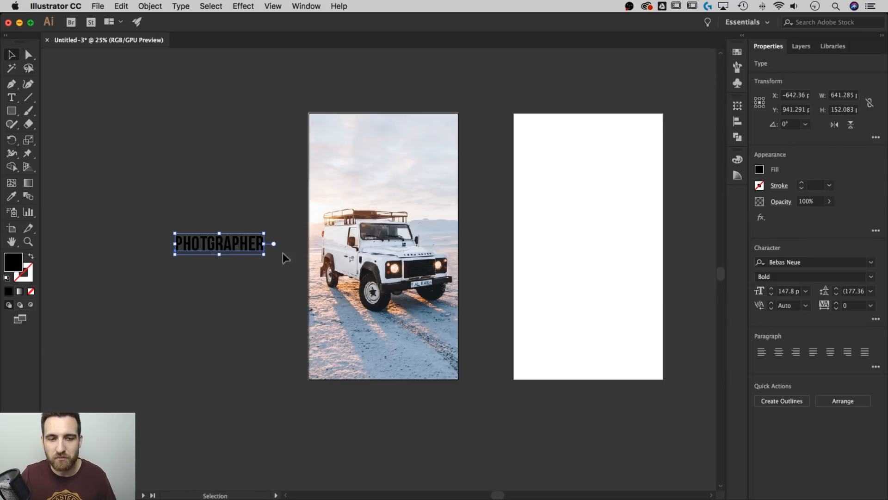
click(847, 306)
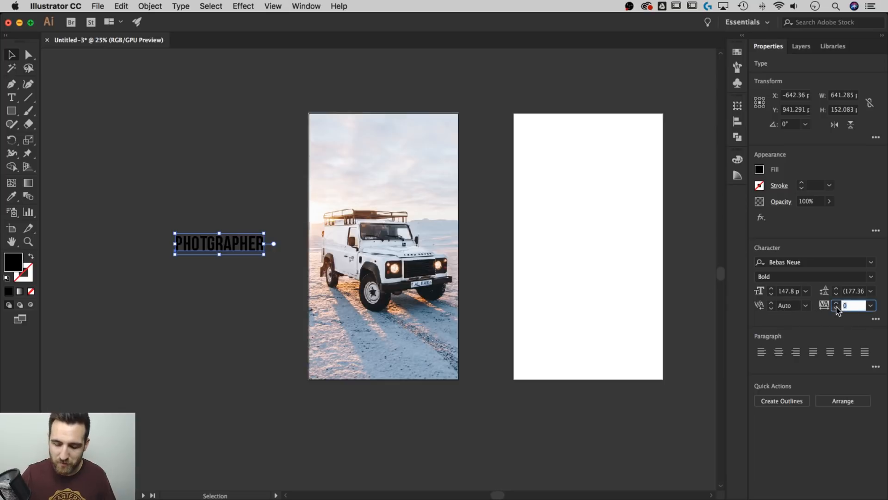
text(50)
key(Return)
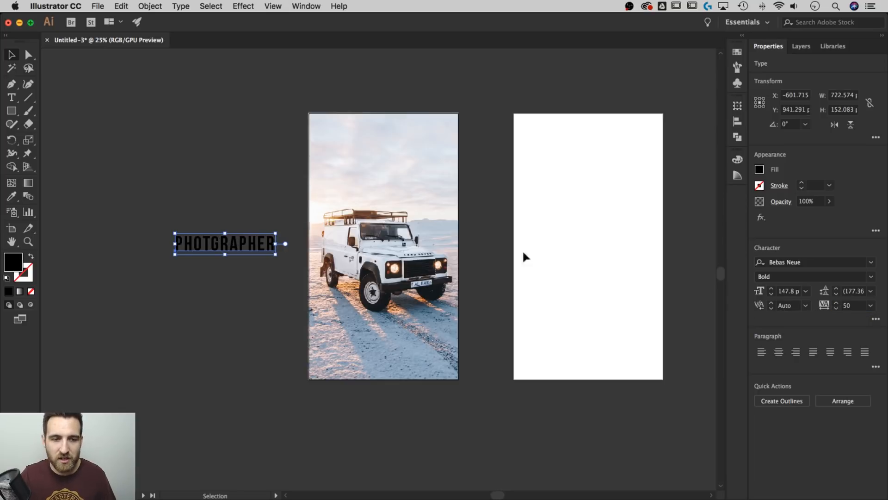
click(168, 287)
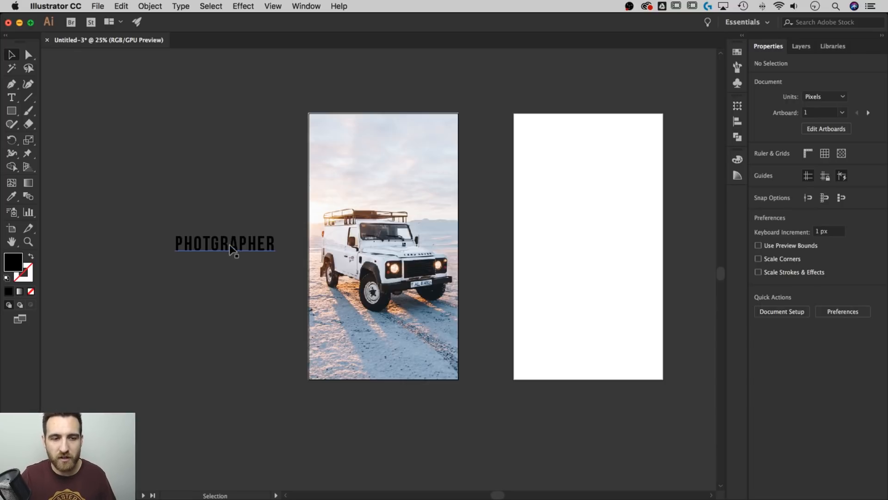
- Move the "PHOTGRAPHER" text onto the photo just below the car and fill it with White
click(230, 244)
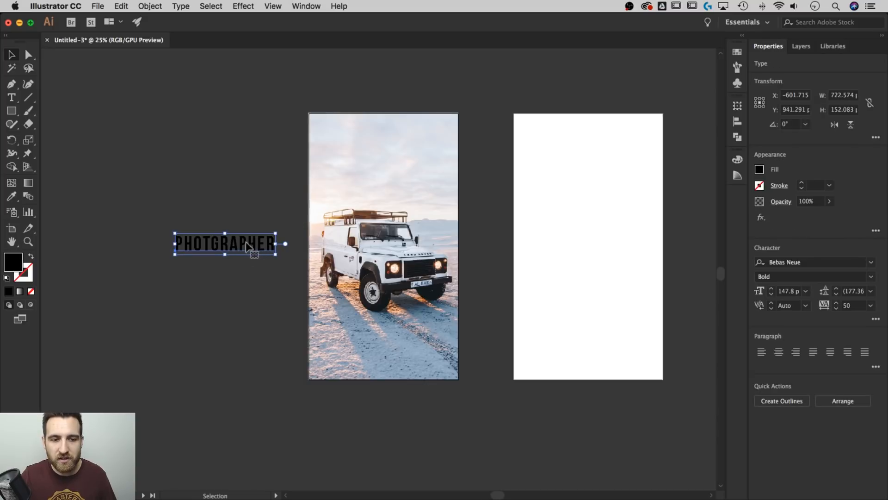
drag(247, 245, 394, 313)
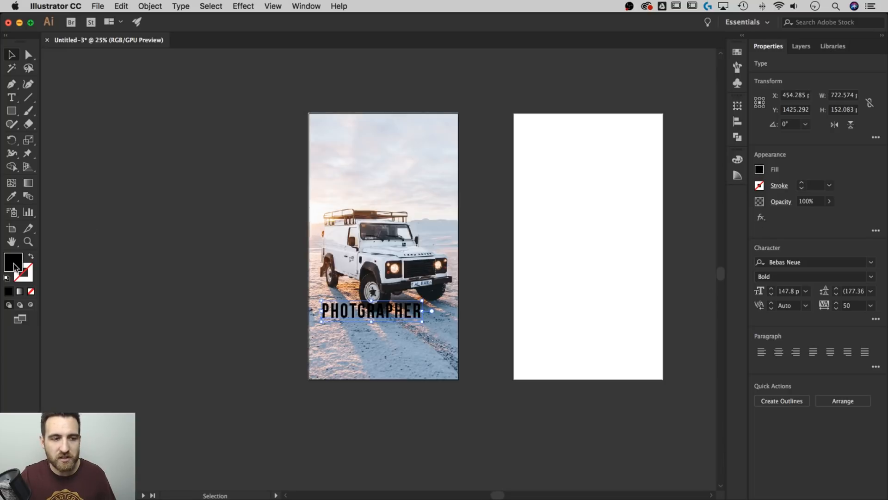
click(760, 171)
click(760, 172)
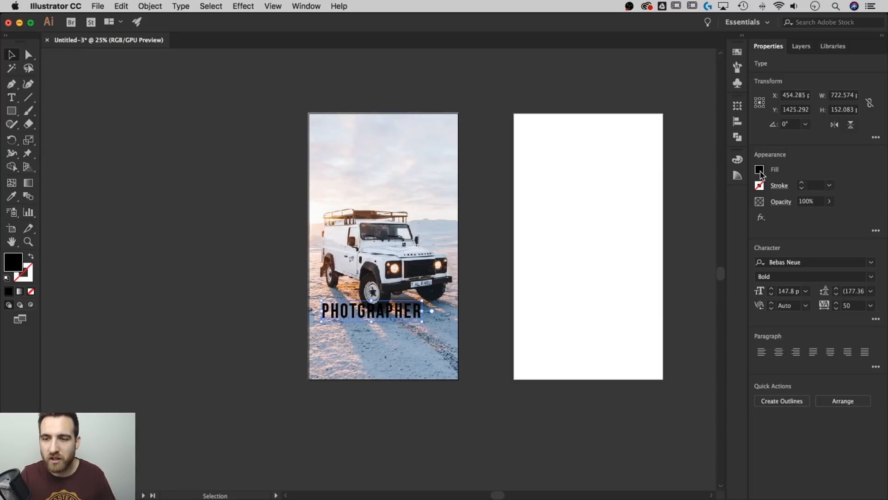
click(761, 172)
click(654, 210)
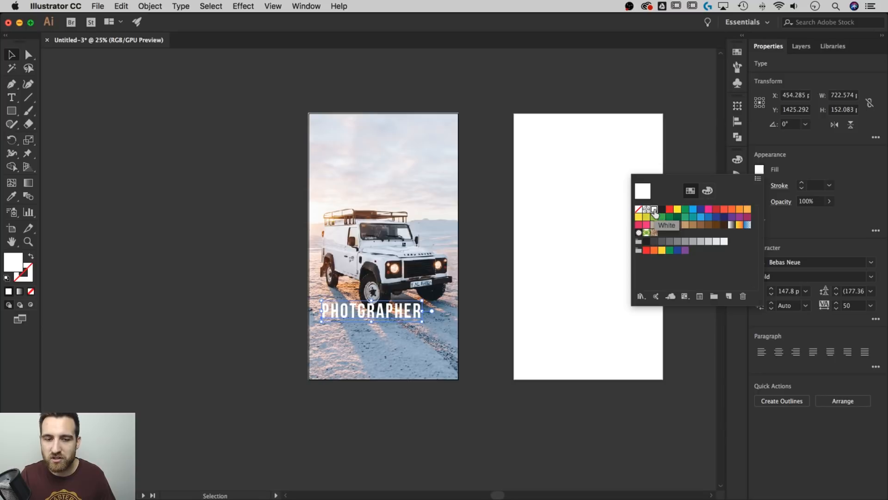
click(495, 269)
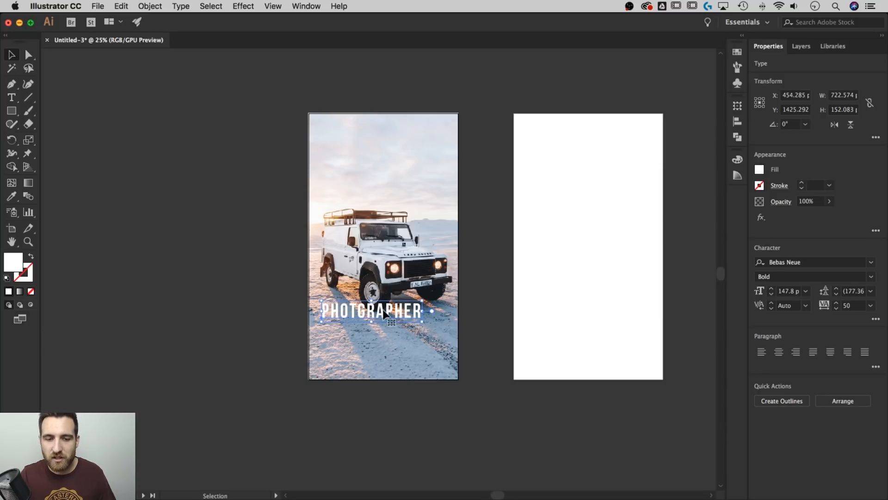
- Scale "PHOTGRAPHER" down proportionally to about 392 px wide and place it near the photo's lower-left corner
drag(384, 315, 376, 331)
click(388, 348)
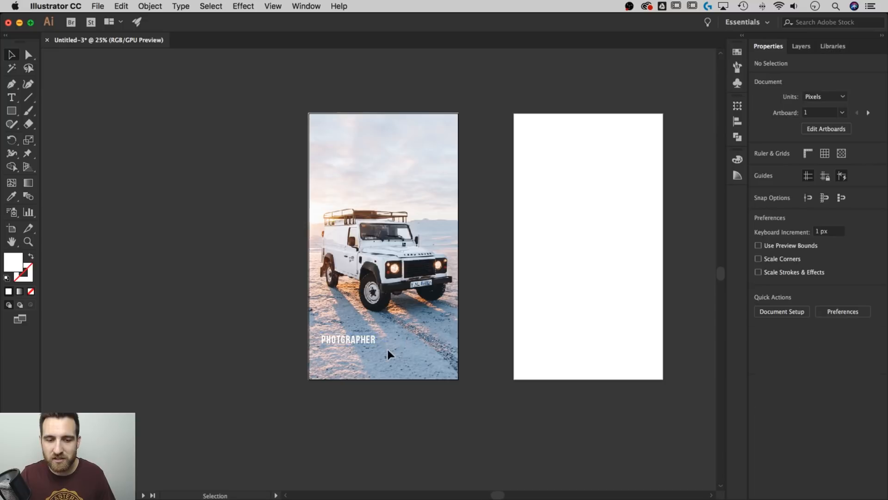
- Duplicate the "PHOTGRAPHER" text about 120 px straight below it and replace the copy's wording with the photographer's full name
click(362, 342)
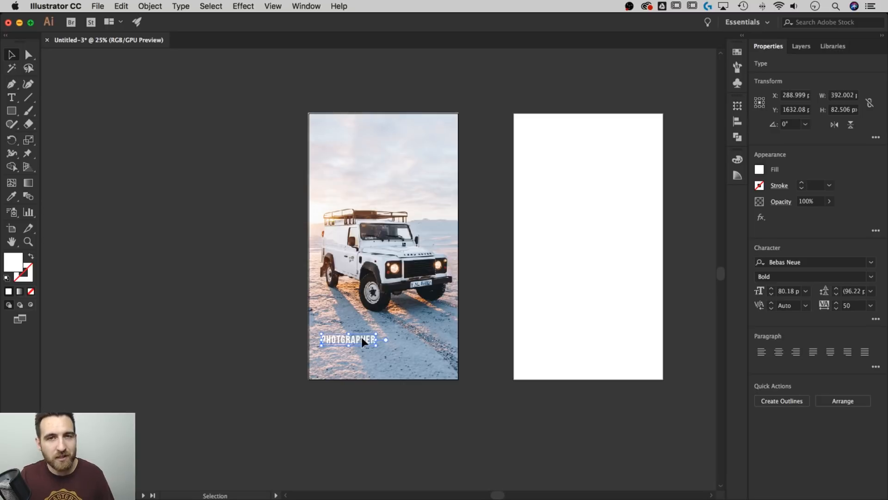
drag(362, 337, 360, 357)
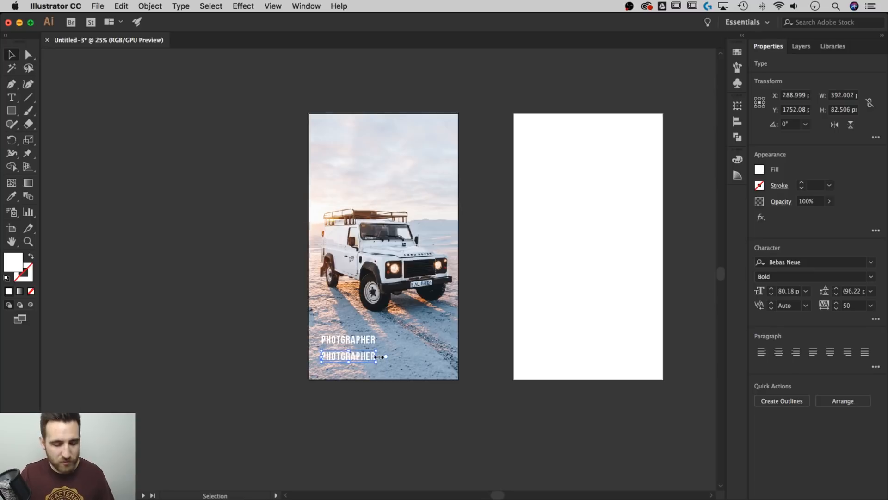
double_click(361, 355)
double_click(361, 355)
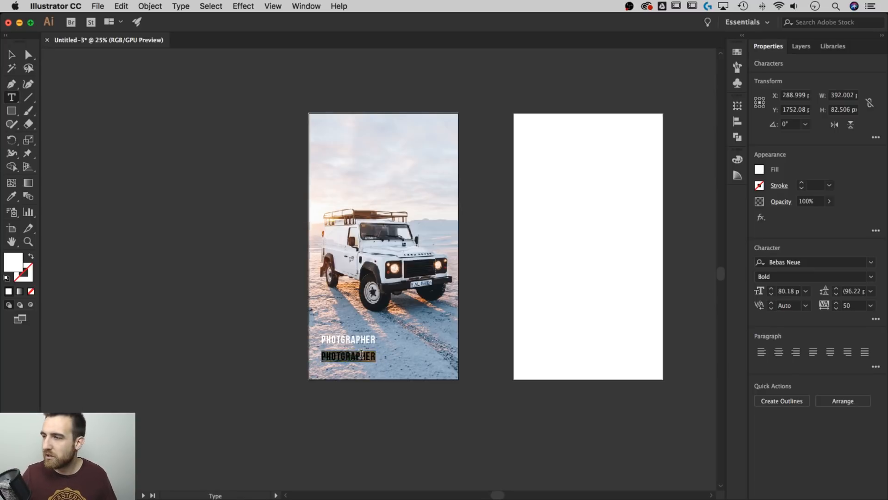
text(GRANT RITCHIE)
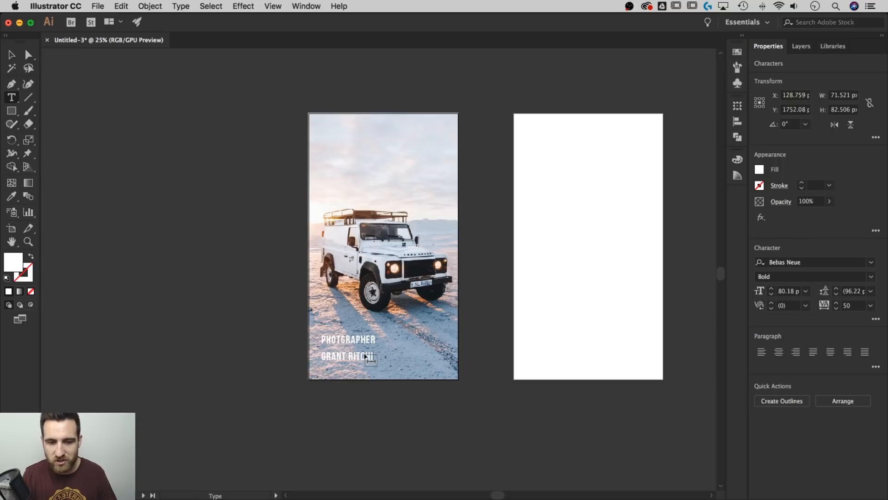
click(12, 55)
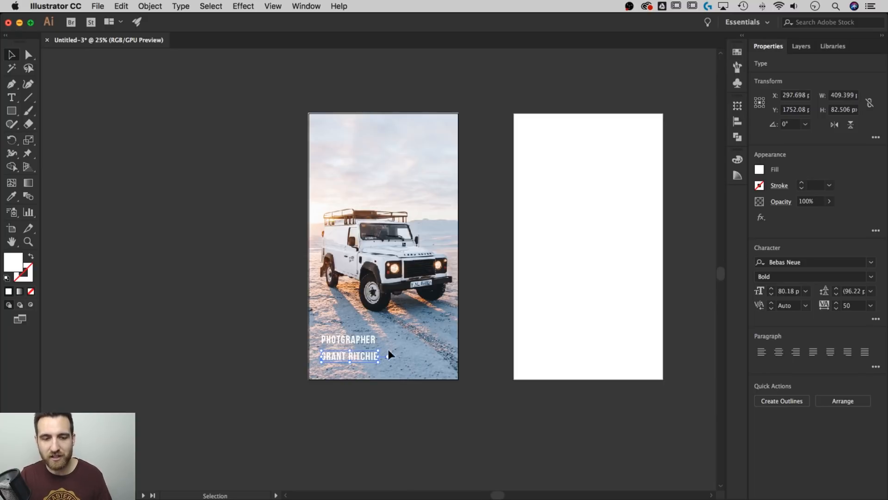
- Enlarge the photographer's name proportionally to about 700 px wide, keeping its left edge under "PHOTGRAPHER"
click(362, 341)
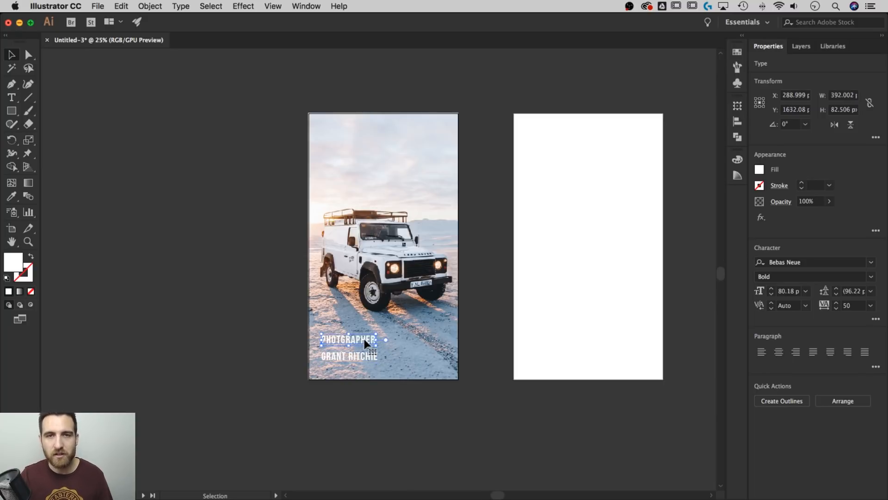
click(364, 356)
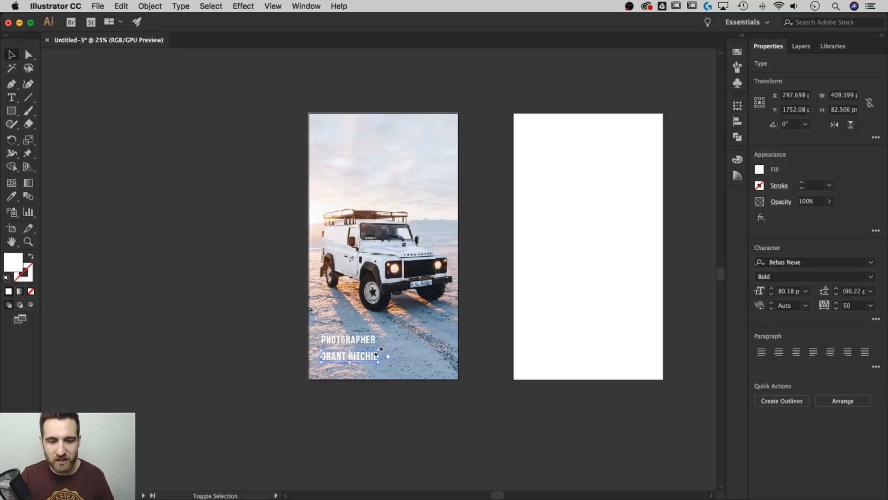
drag(379, 349, 419, 342)
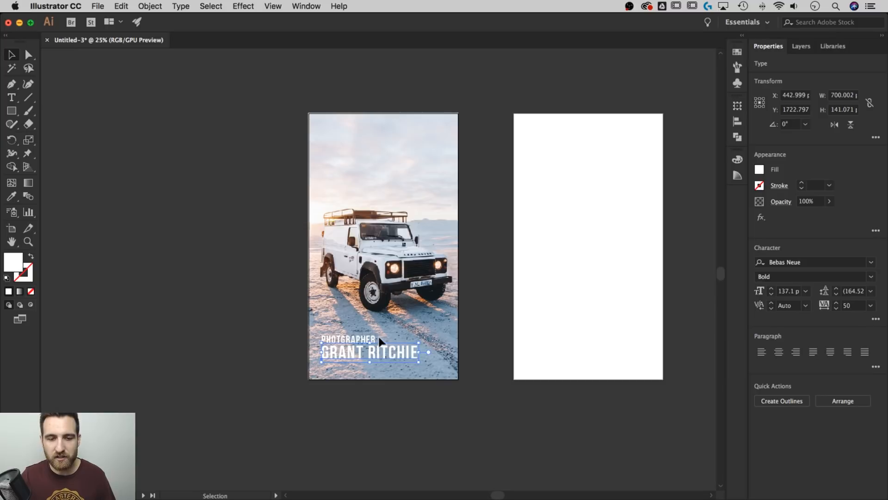
click(403, 396)
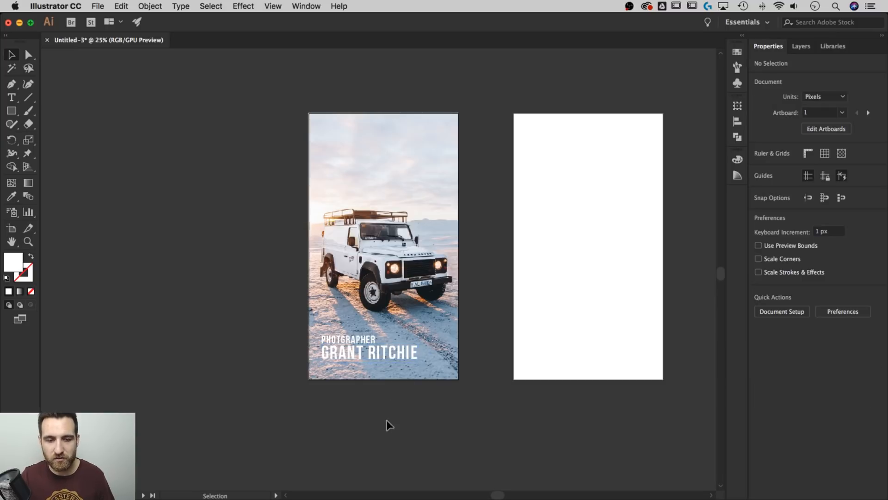
- Nudge the photographer's name a few pixels down and to the left so it aligns under "PHOTGRAPHER"
click(372, 357)
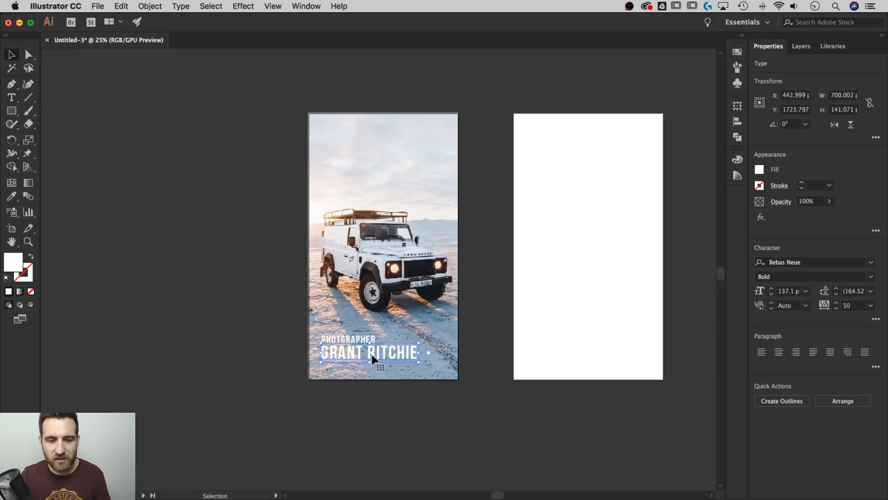
key(Down)
key(Down)
key(Left)
key(Left)
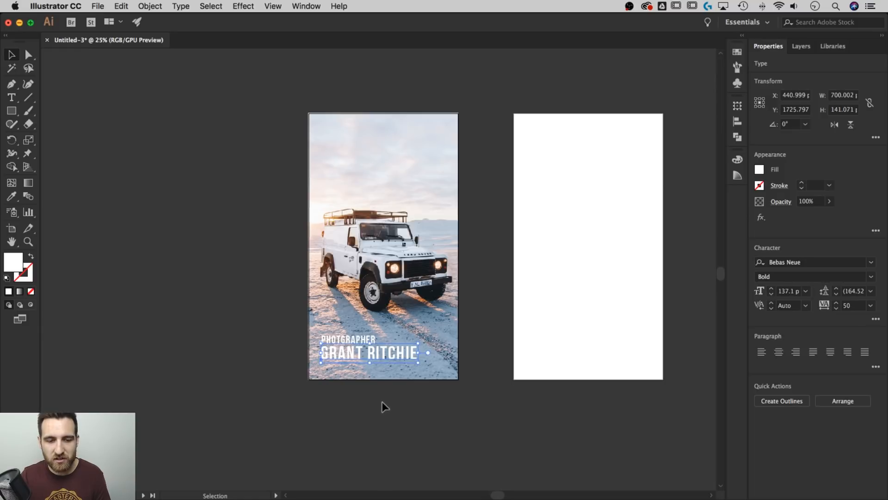
click(383, 403)
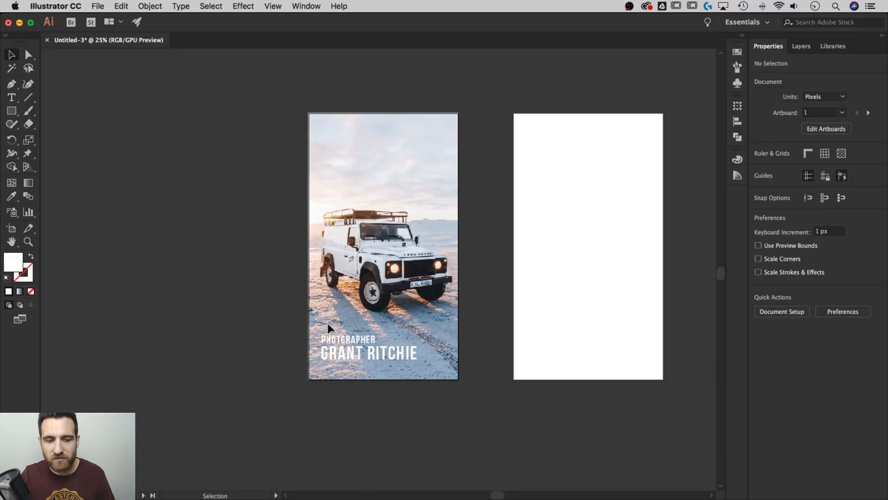
- Start a Drop Shadow effect on both the "PHOTGRAPHER" and name texts with the preview turned on
click(329, 338)
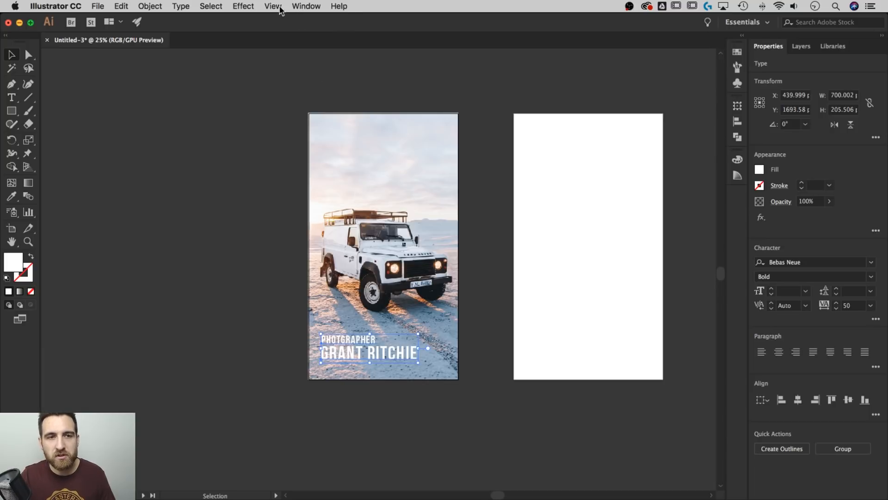
click(244, 6)
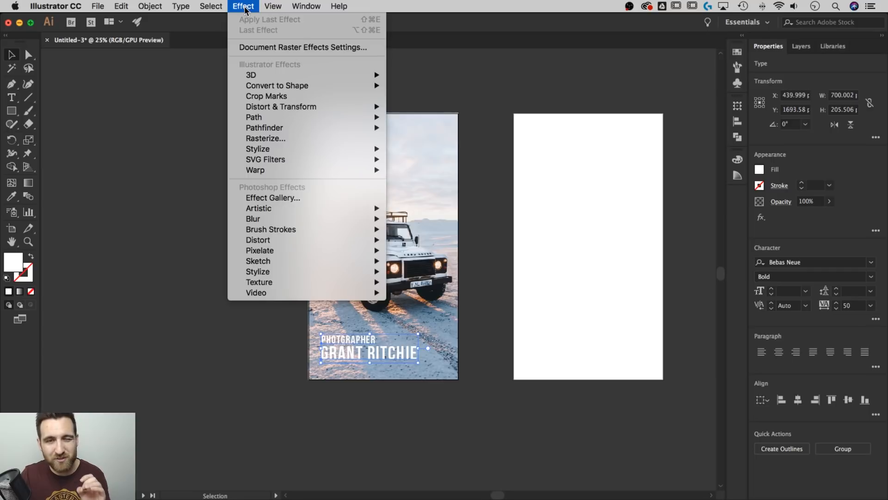
mouse_move(309, 148)
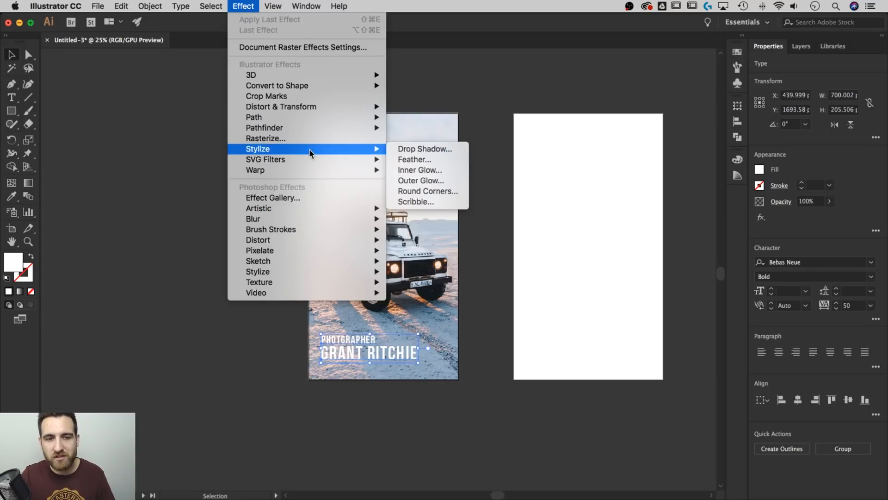
click(411, 150)
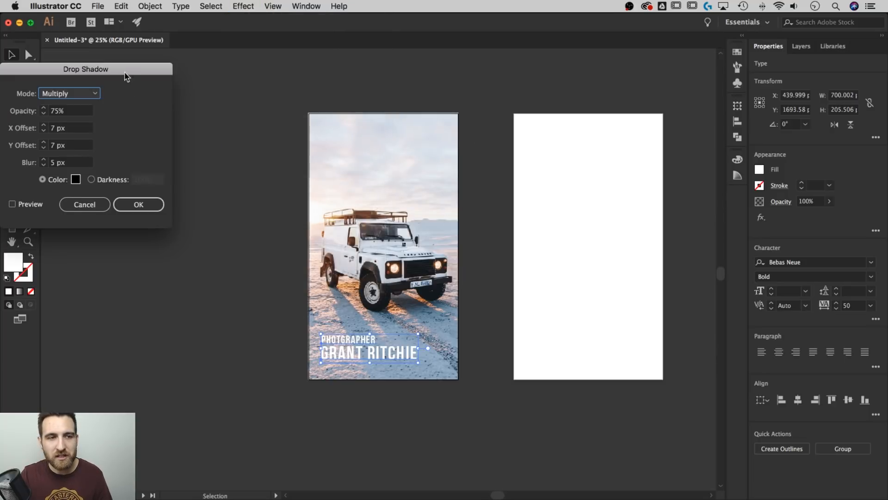
drag(124, 73, 246, 85)
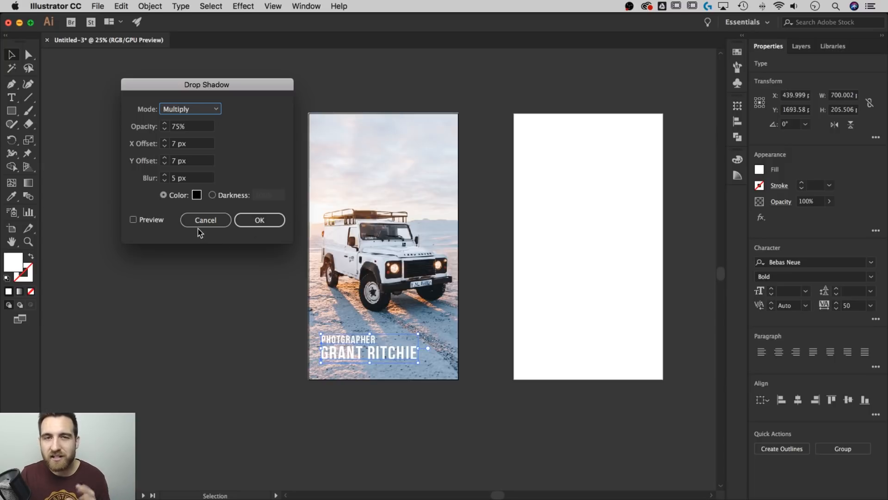
click(132, 220)
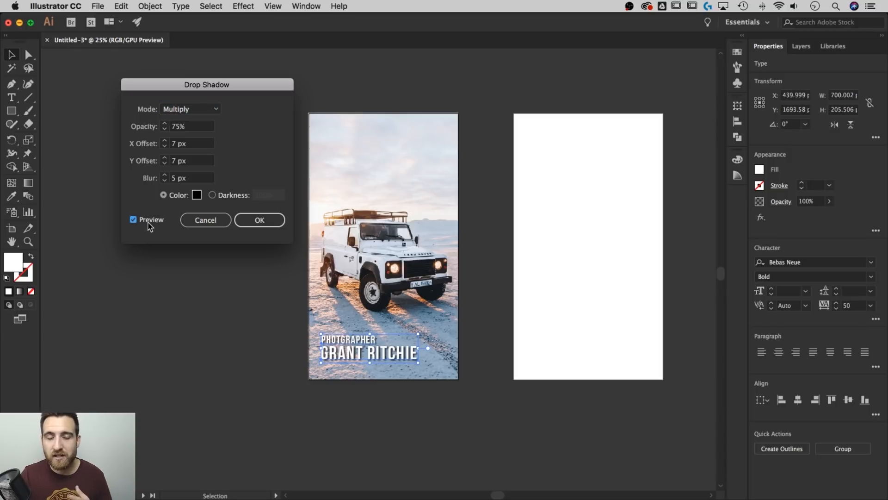
- Set the drop shadow to 30% opacity, 3 px X and Y offsets and 7 px blur, and apply it to both texts
click(194, 127)
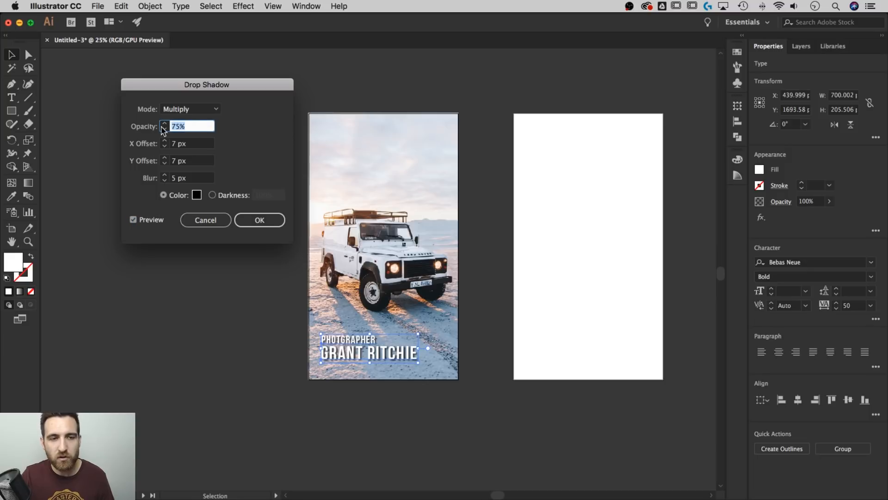
text(30)
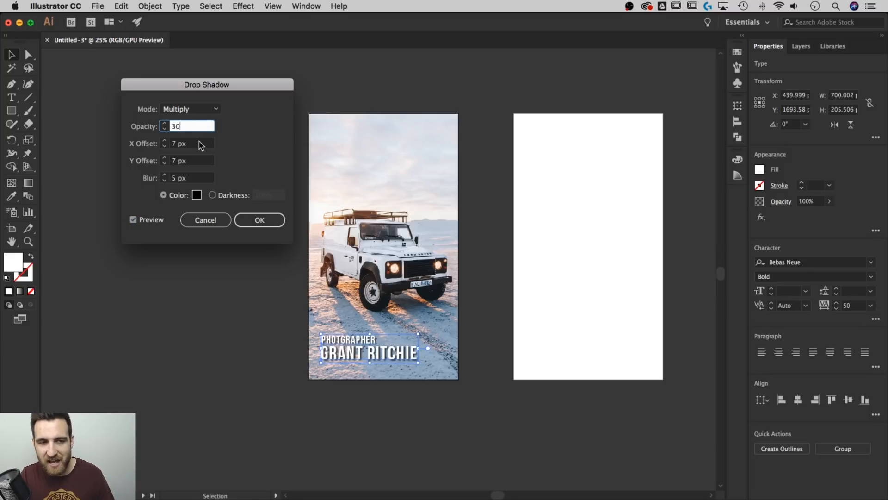
key(Tab)
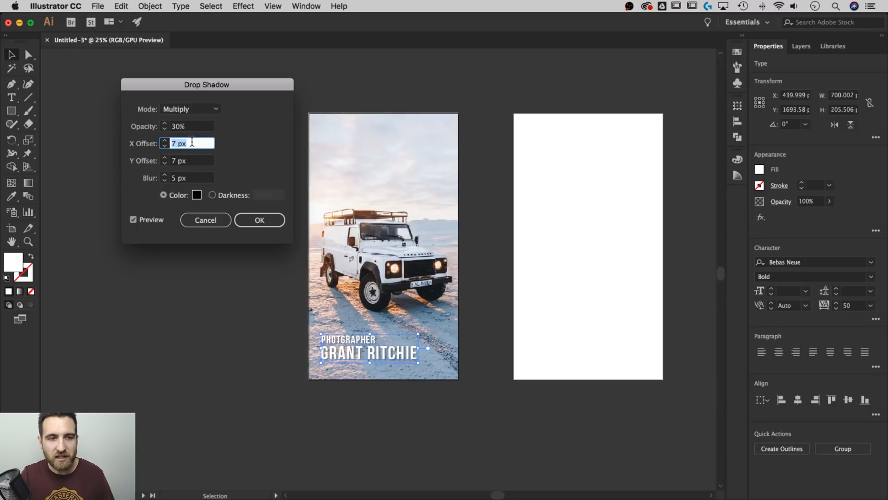
text(3)
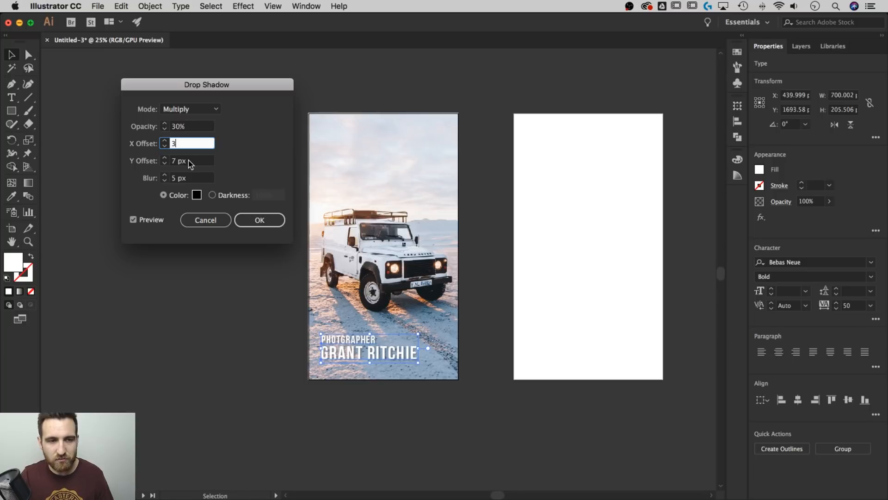
key(Tab)
text(3)
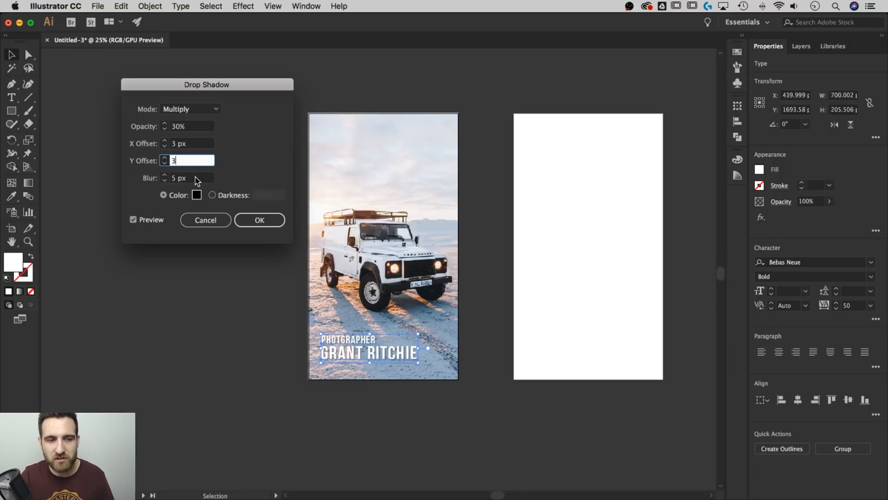
click(194, 178)
drag(193, 177, 165, 179)
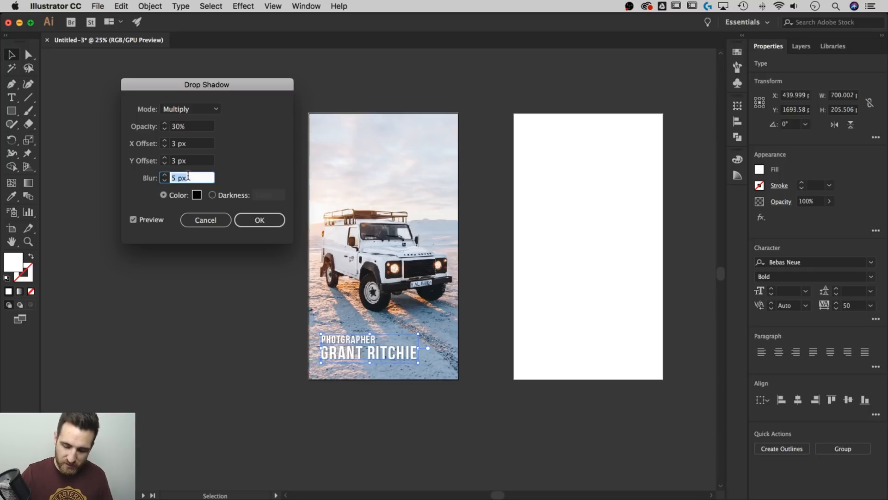
text(7)
key(Tab)
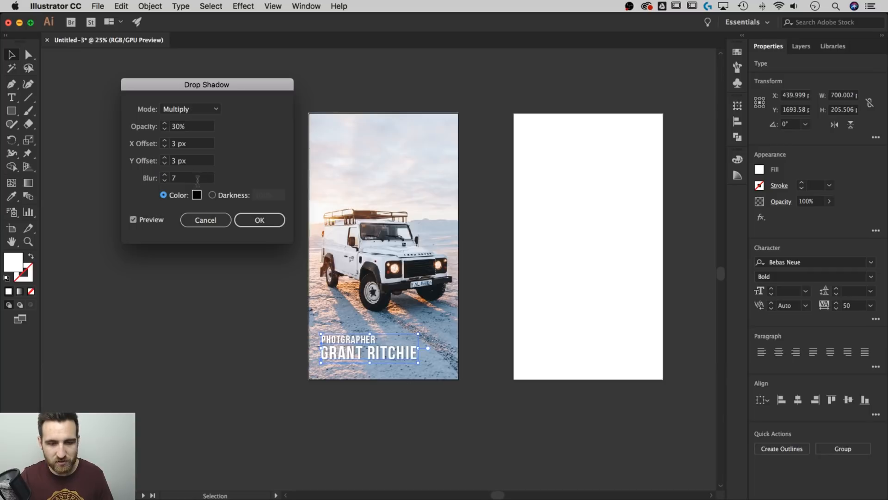
click(254, 221)
click(253, 323)
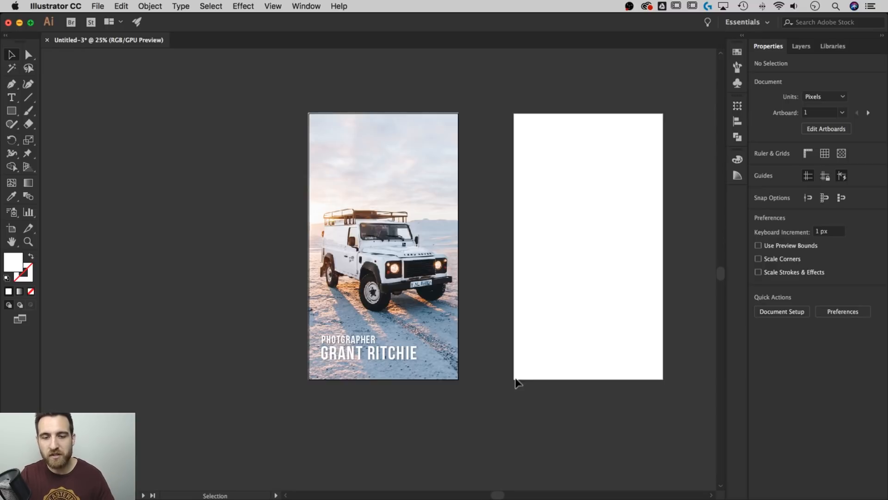
- Place the aerial river photo from the images folder at full size, starting just above and beside the second artboard
drag(517, 381, 364, 397)
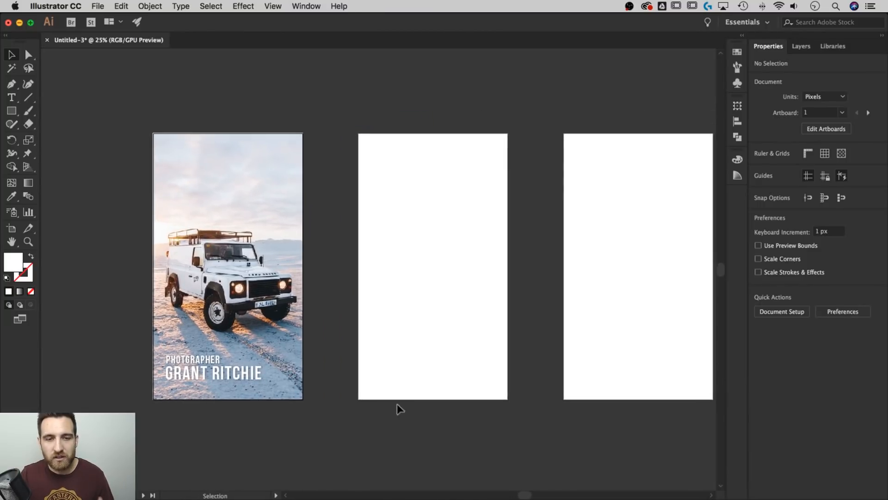
click(98, 7)
click(133, 170)
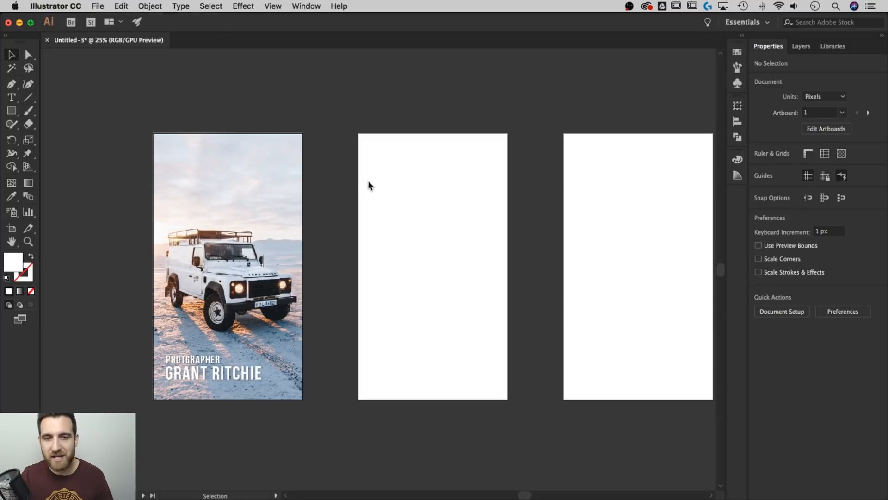
click(395, 85)
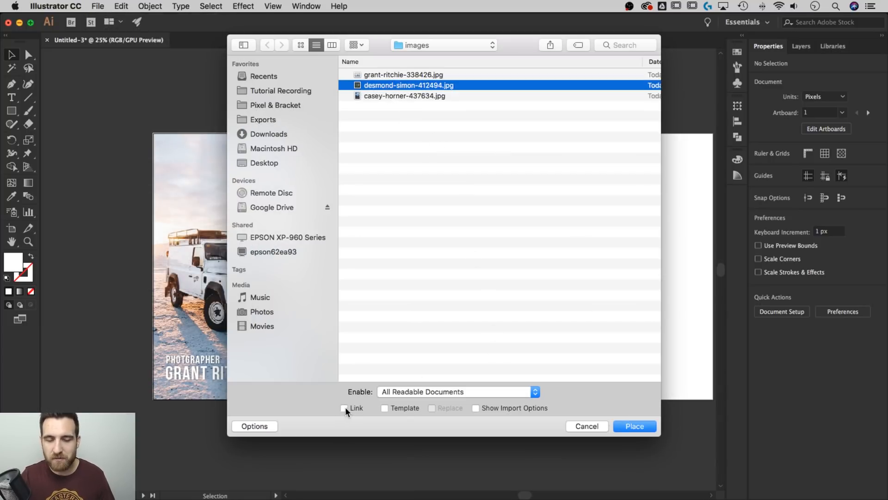
click(635, 425)
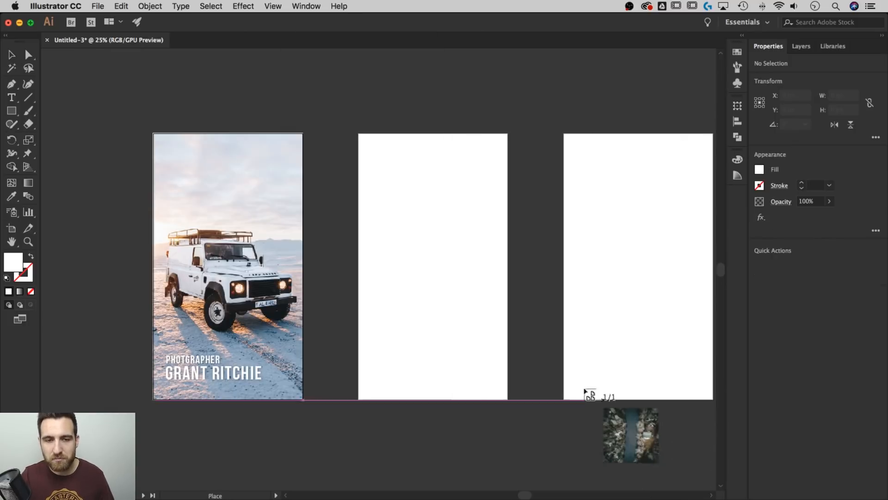
click(341, 94)
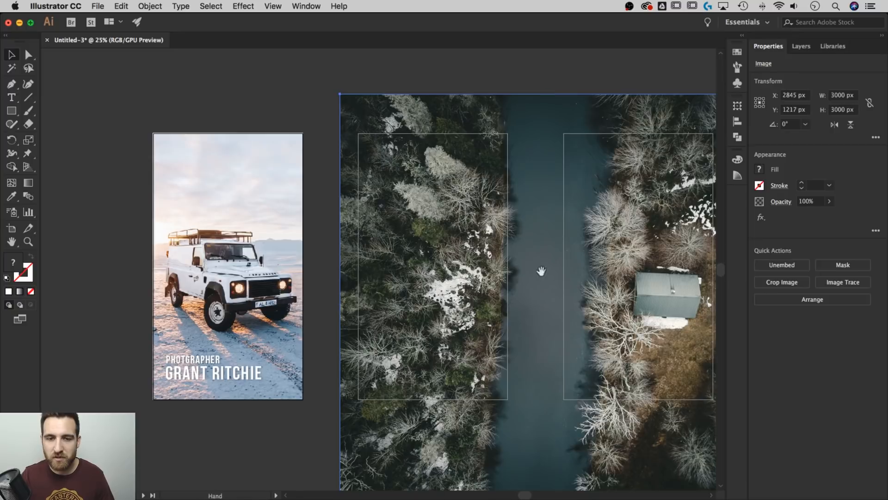
- Scale the river photo proportionally to about 2016 × 2016 px and position it so it covers the second artboard
scroll(539, 272, right, 5)
scroll(539, 272, down, 1)
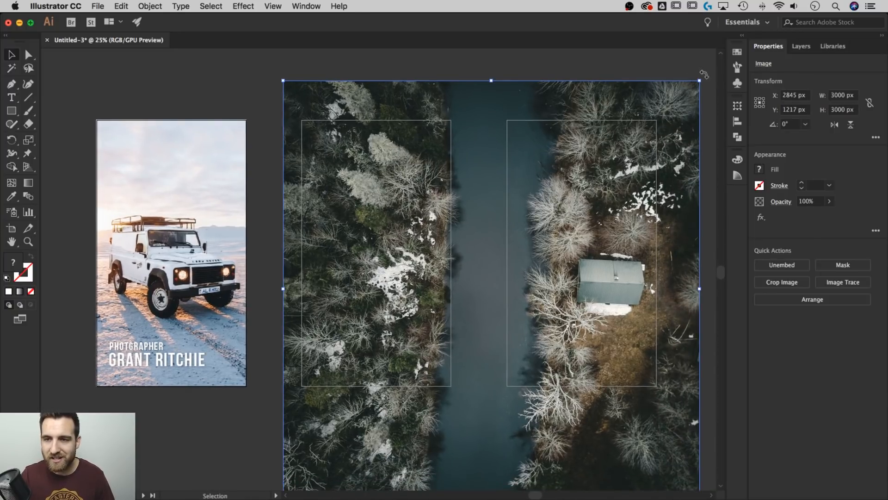
drag(700, 81, 486, 294)
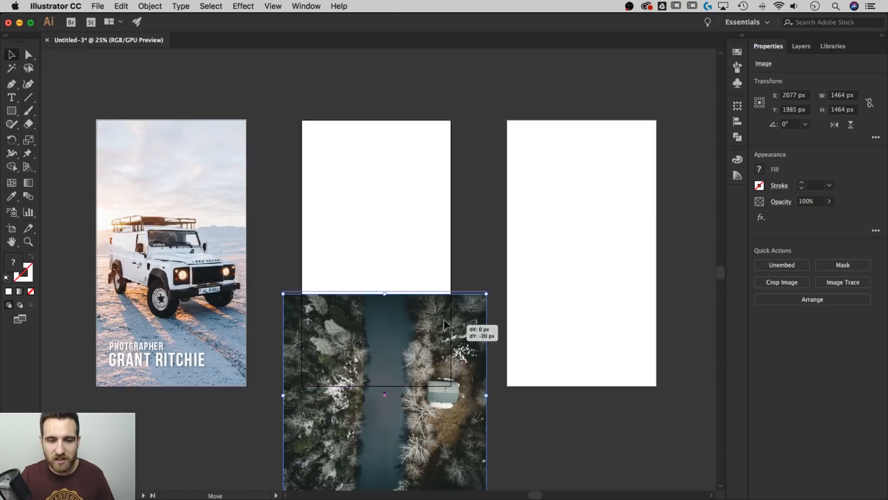
drag(444, 324, 438, 160)
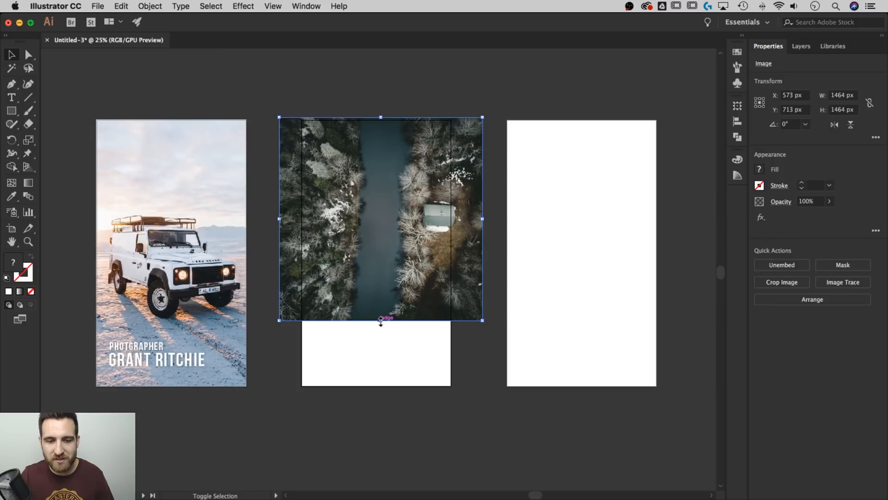
drag(380, 320, 381, 396)
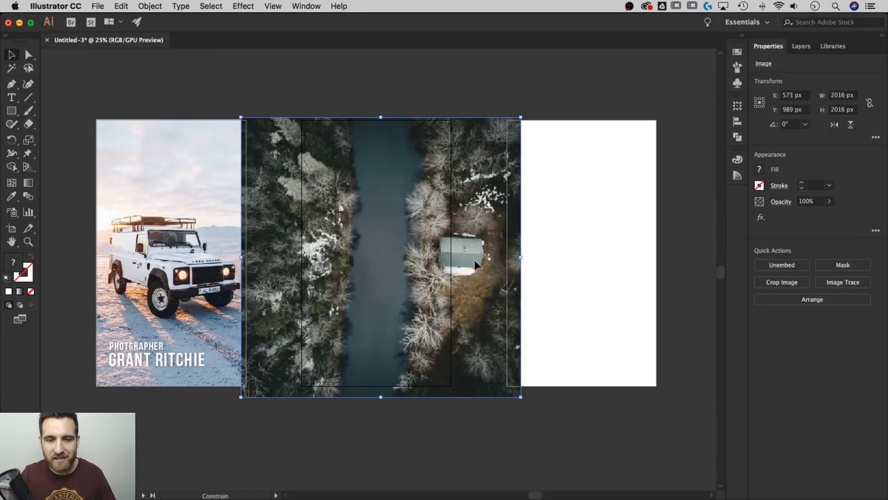
drag(475, 264, 449, 262)
key(super+shift+a)
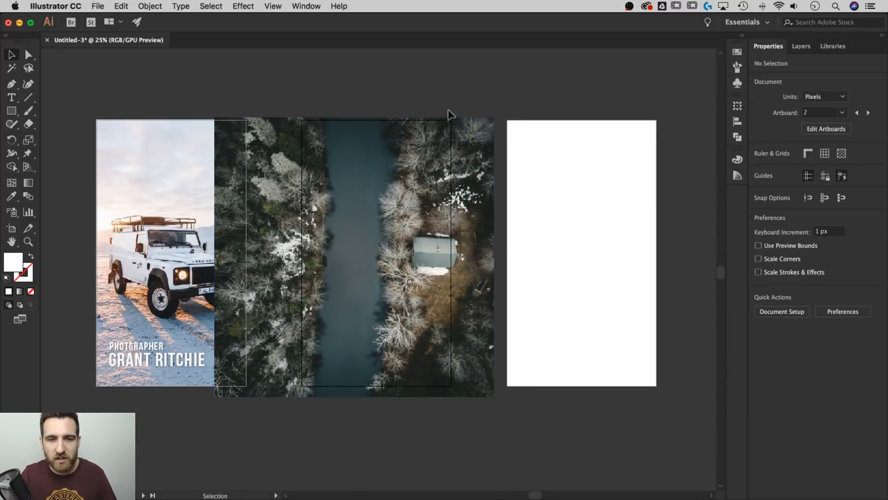
- Cover the second artboard with a 1080 × 1920 px rectangle and use it as a clipping mask for the river photo
click(11, 111)
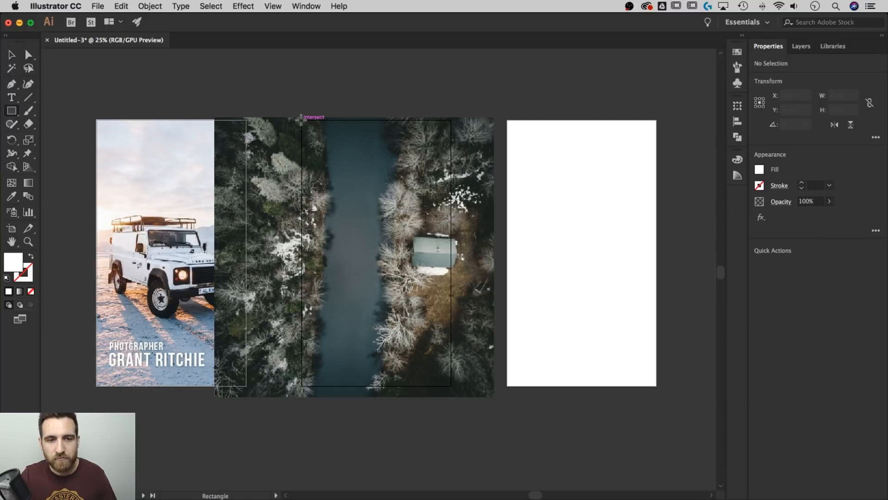
drag(302, 119, 452, 385)
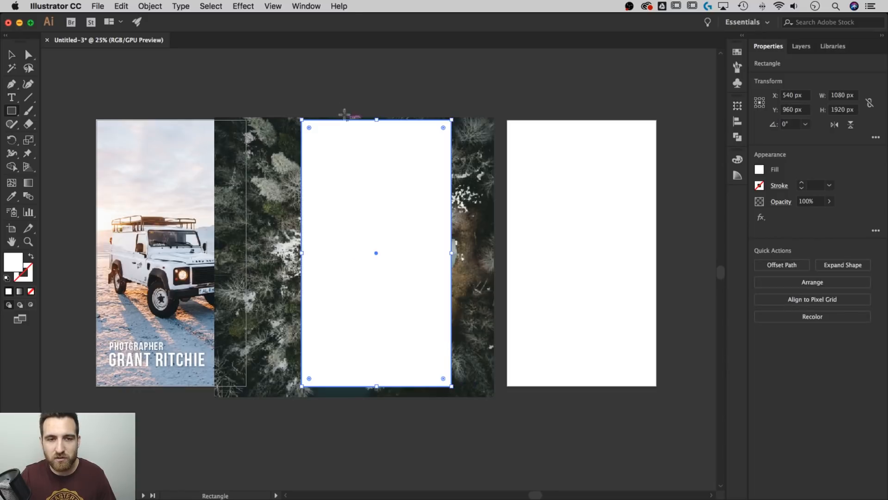
click(12, 56)
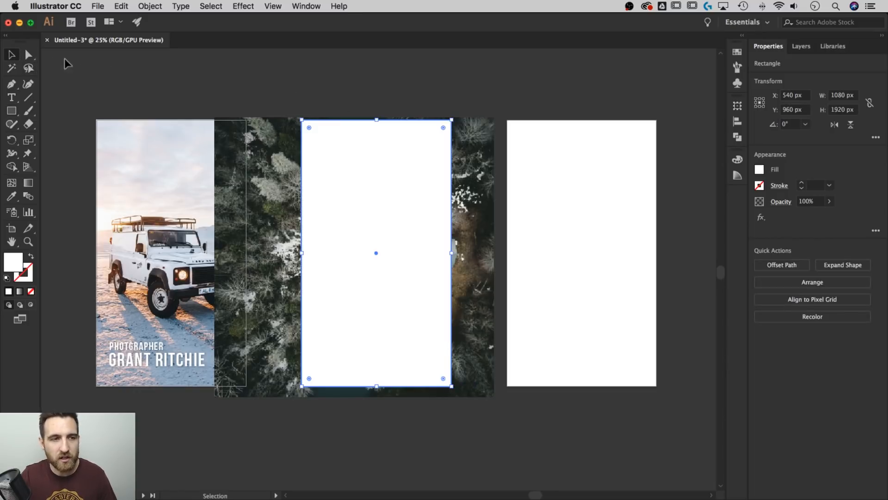
drag(484, 86, 393, 195)
right_click(380, 165)
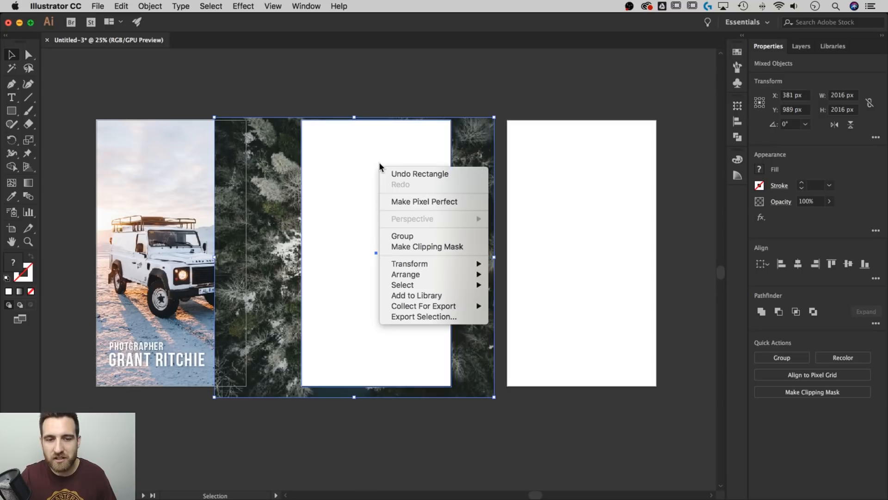
click(411, 246)
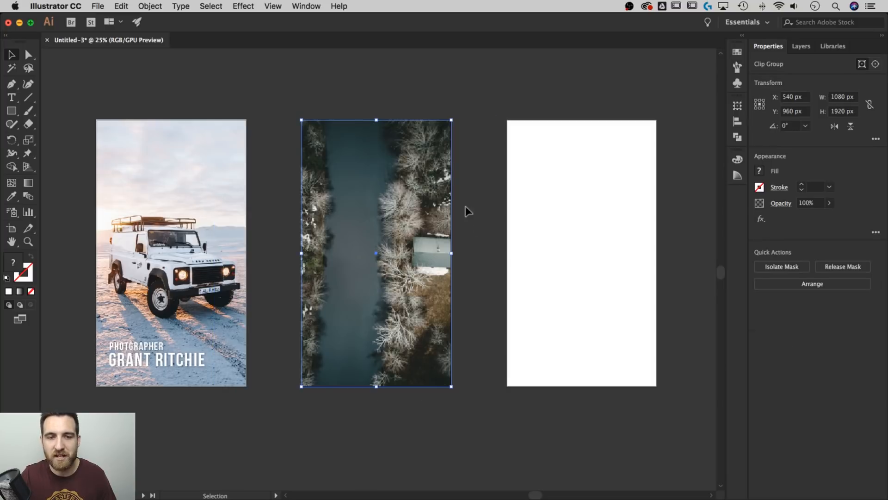
click(397, 89)
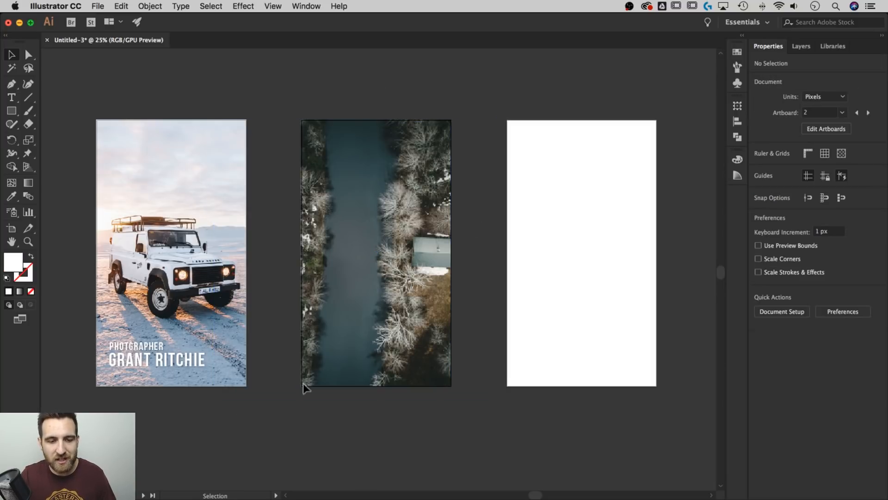
- Lock the clipped river photo so it stays fixed on the second artboard
click(347, 292)
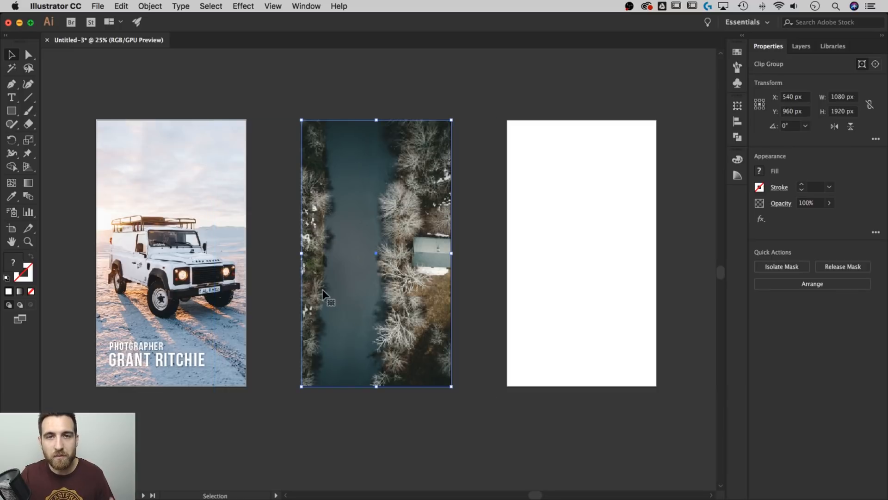
key(a)
key(super+shift+a)
key(v)
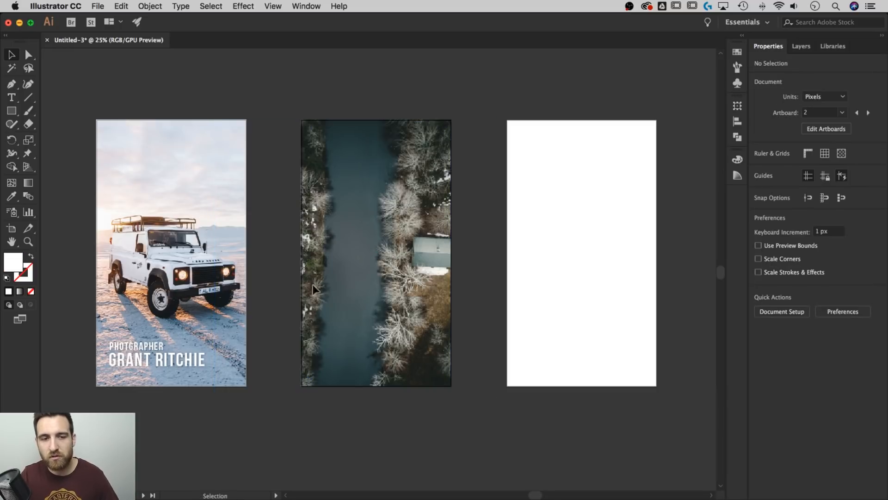
drag(358, 171, 311, 207)
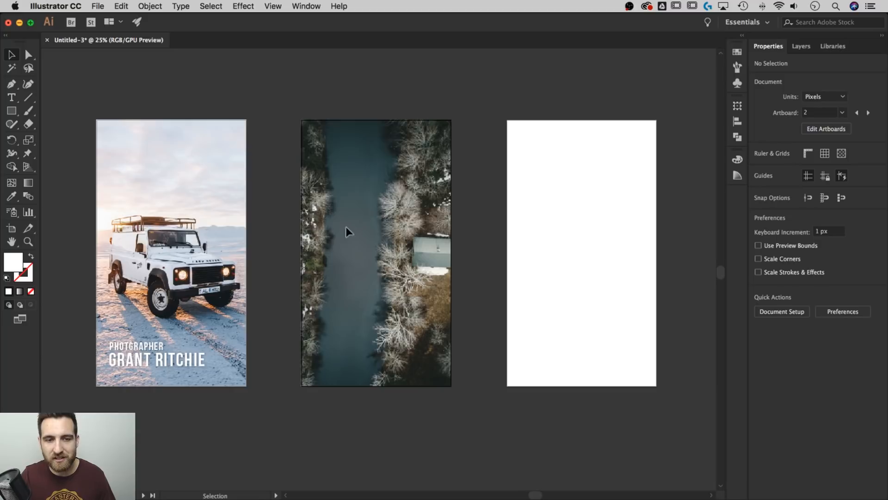
- Duplicate the "PHOTGRAPHER" and name texts about 1504 px straight across onto the second artboard and bring the copies to the front
drag(253, 423, 99, 331)
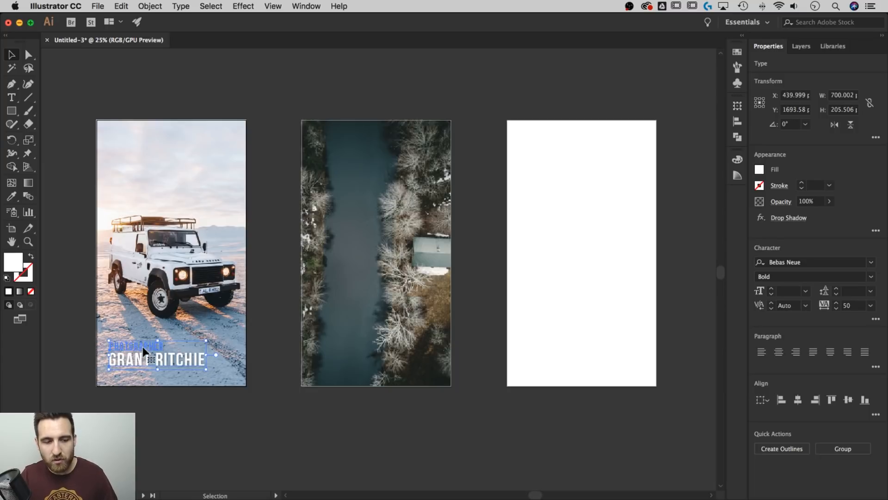
drag(141, 348, 349, 341)
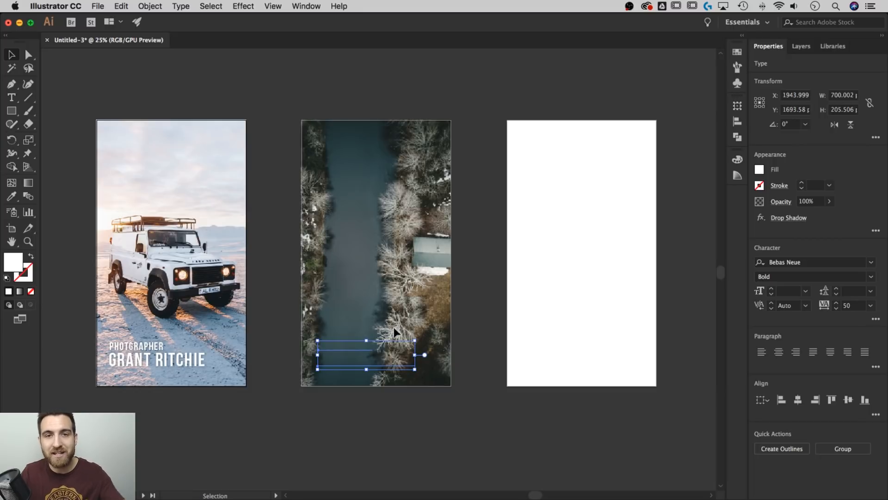
double_click(335, 345)
right_click(338, 348)
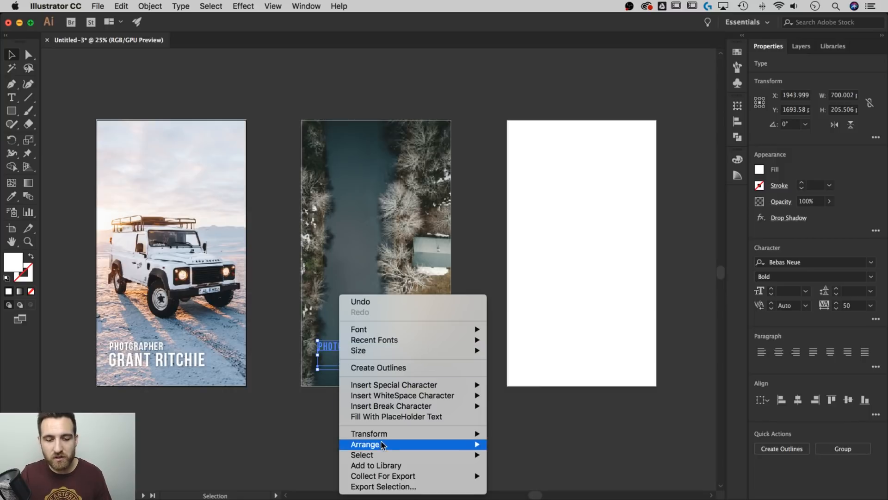
mouse_move(379, 444)
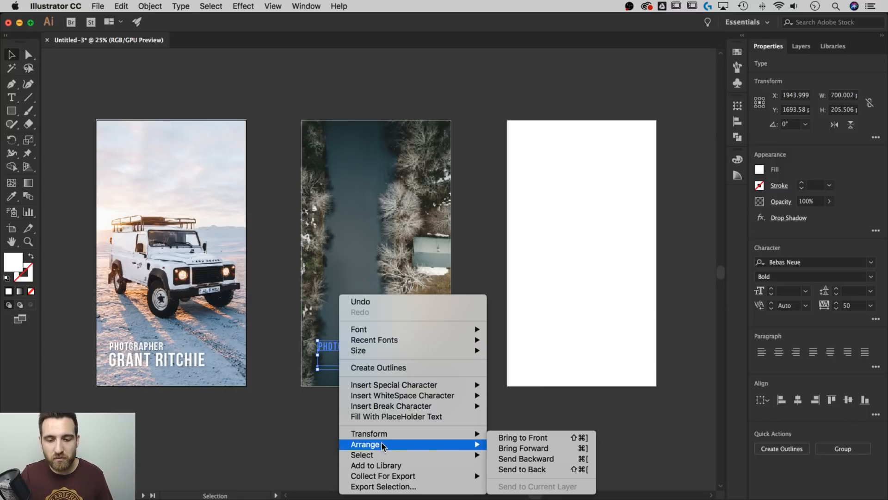
click(548, 437)
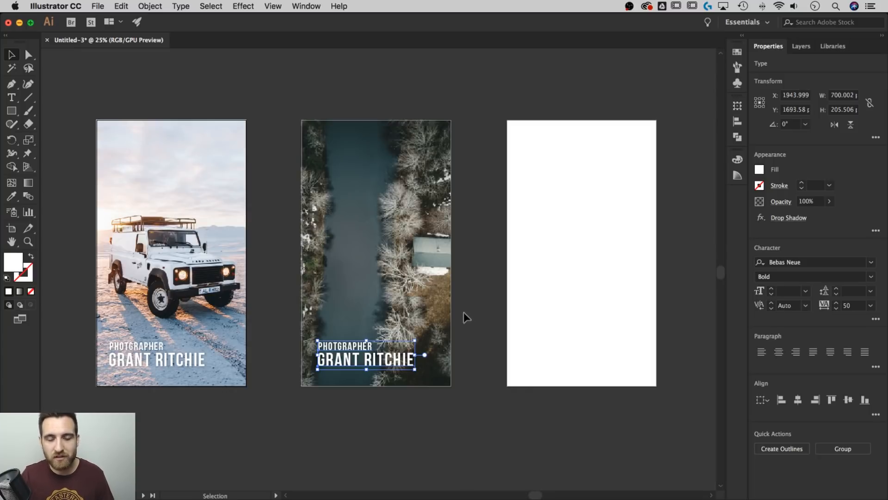
click(466, 357)
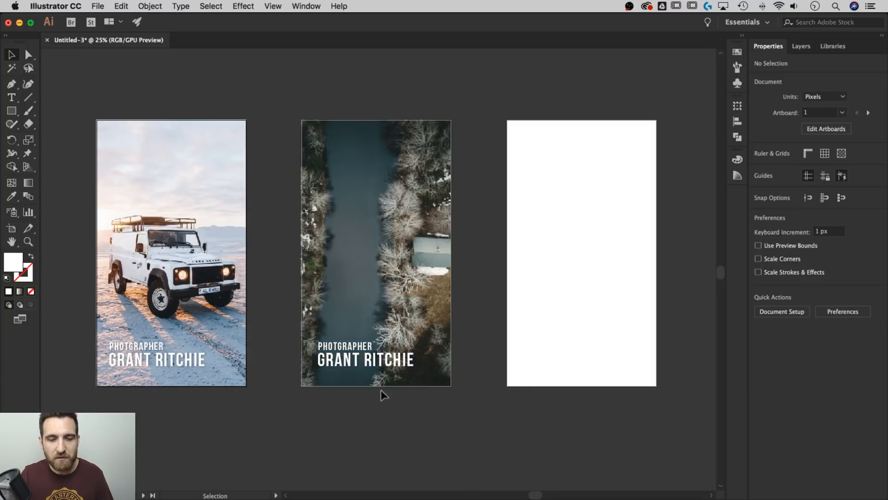
- Replace the name text on the second artboard with the river photographer's full name in capitals
triple_click(373, 358)
key(super+a)
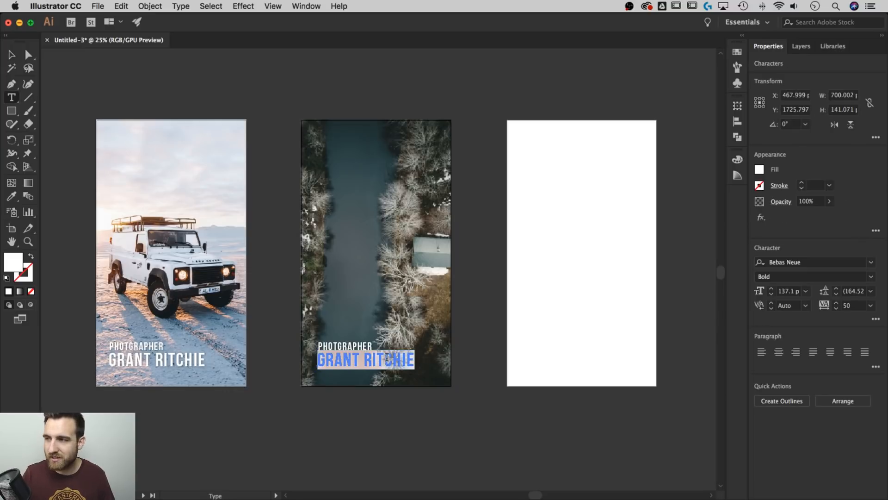
text(DES)
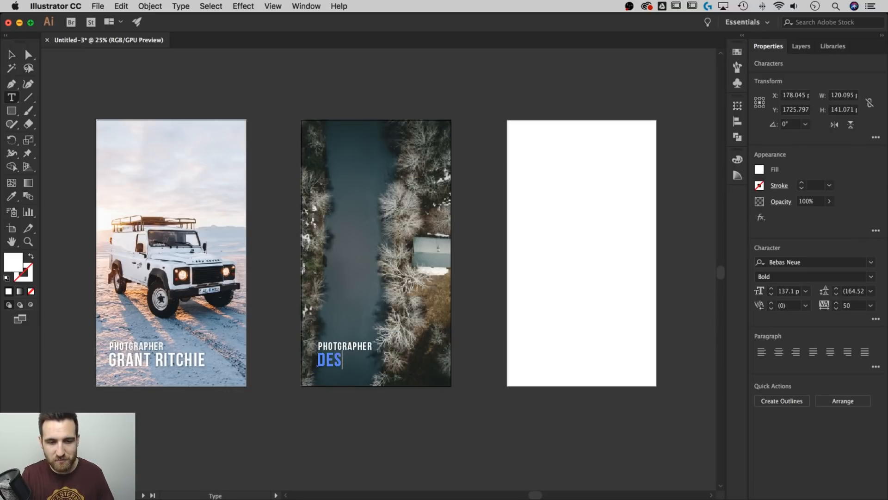
text(MOND SIMON)
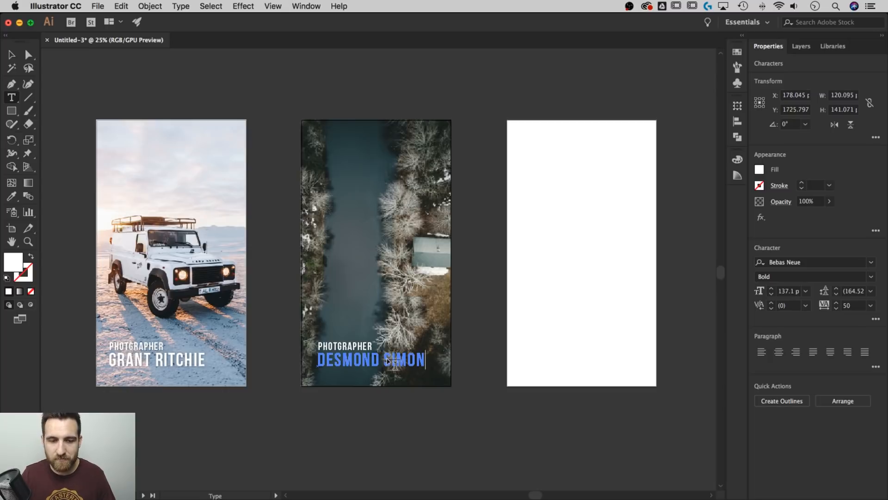
click(16, 54)
click(317, 77)
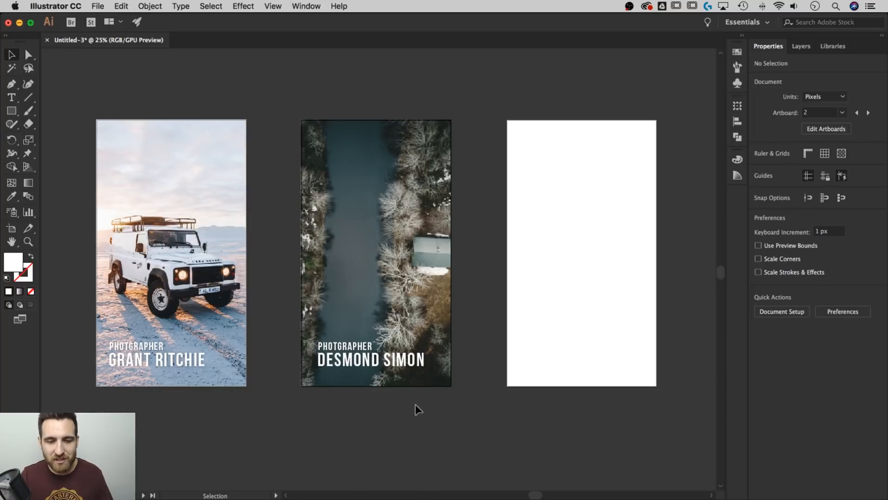
- Centre-align the paragraphs of the "PHOTGRAPHER" and name texts on the second artboard
drag(393, 410, 329, 324)
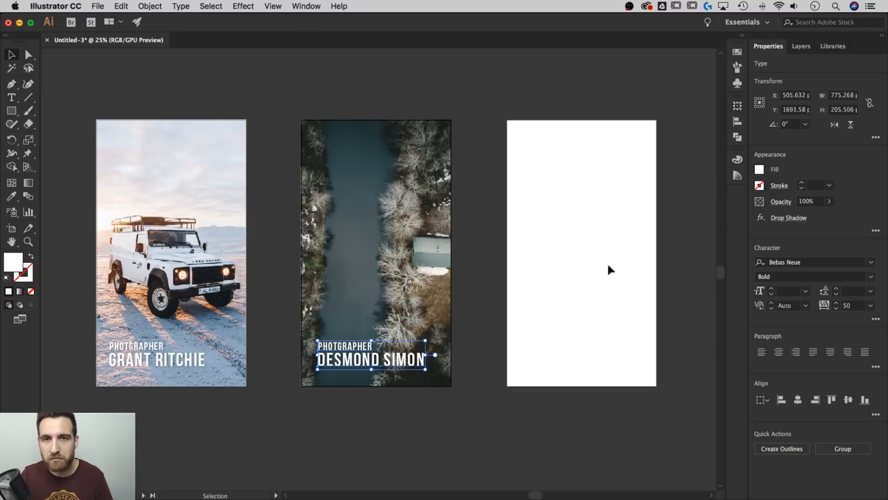
click(780, 353)
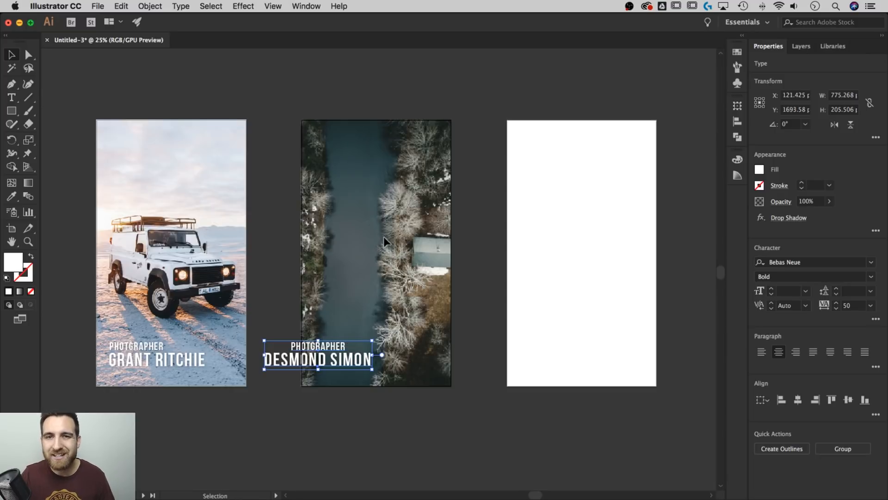
click(346, 394)
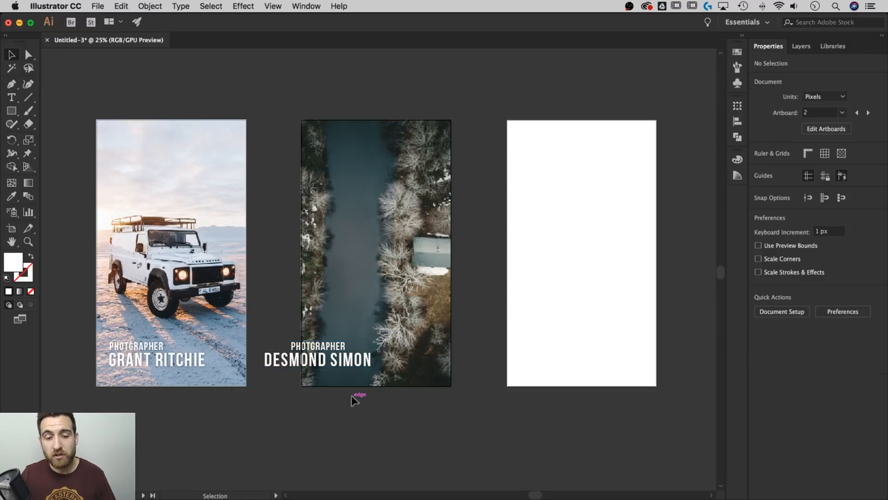
- Group the two centred title texts and move the group back inside the lower part of the second artboard
drag(352, 395, 288, 318)
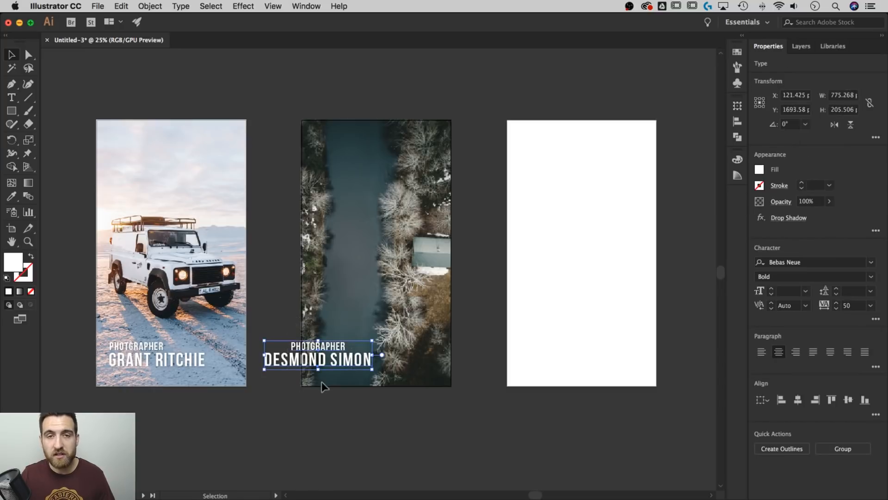
click(157, 5)
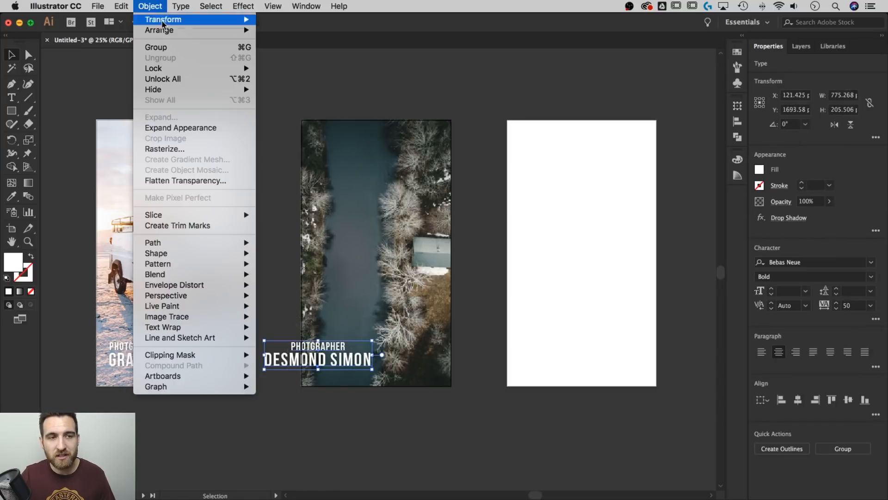
click(157, 47)
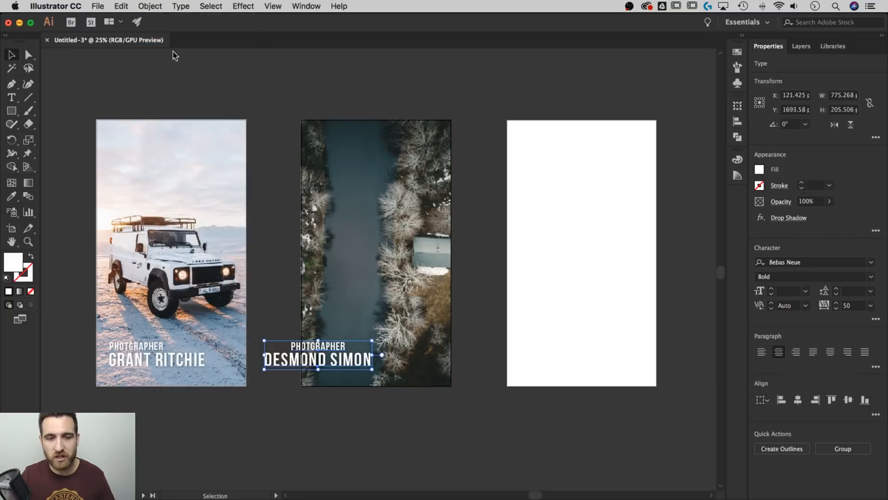
click(442, 348)
drag(307, 349, 357, 342)
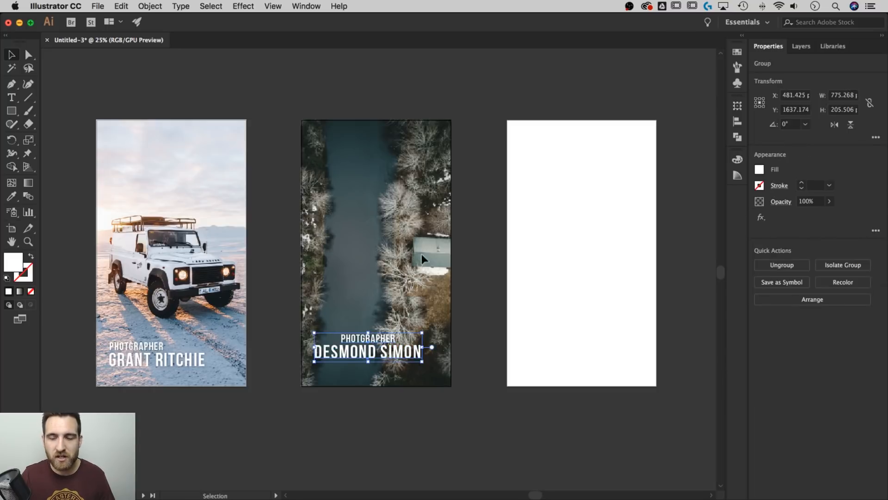
- Select the title group and display the alignment settings with all their options shown
click(380, 178)
click(349, 360)
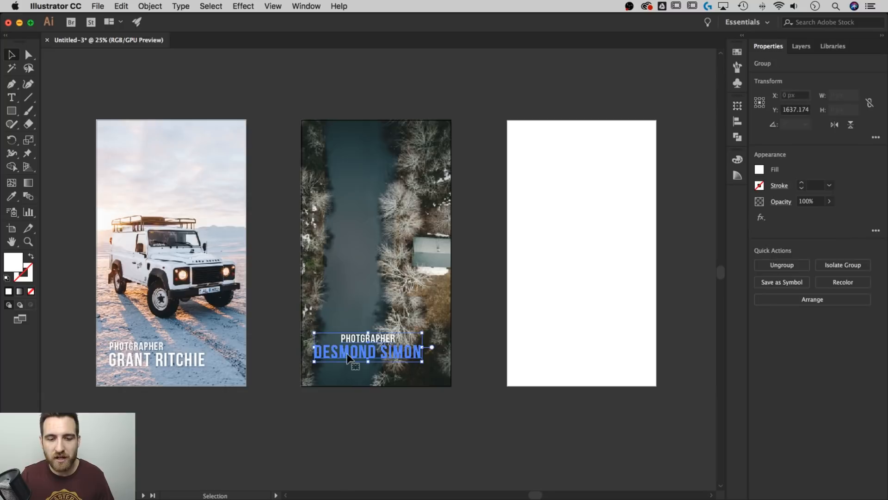
click(303, 6)
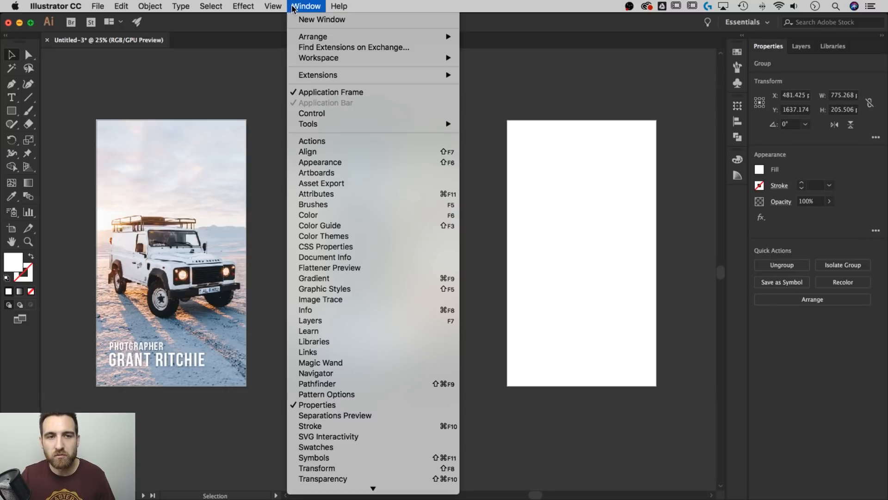
click(306, 152)
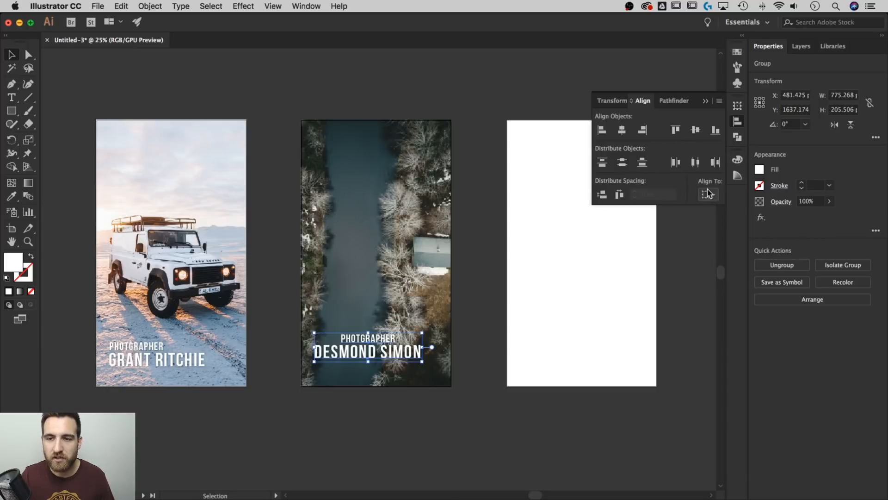
click(718, 100)
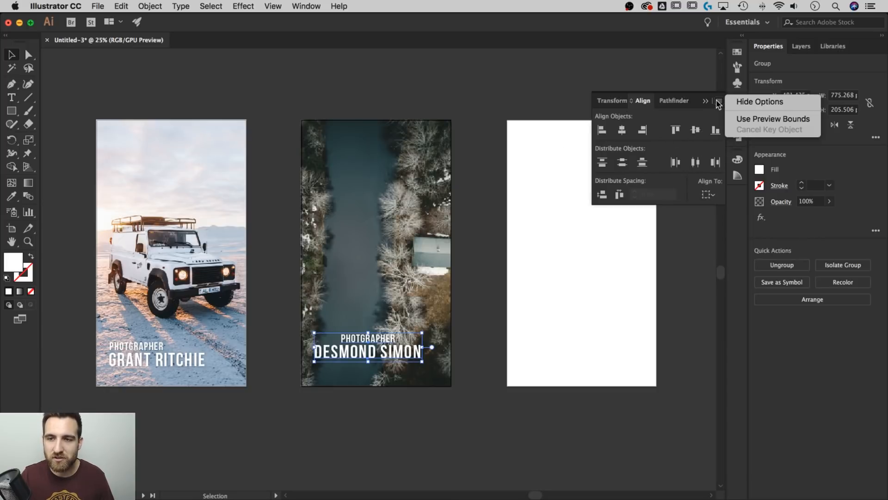
click(735, 102)
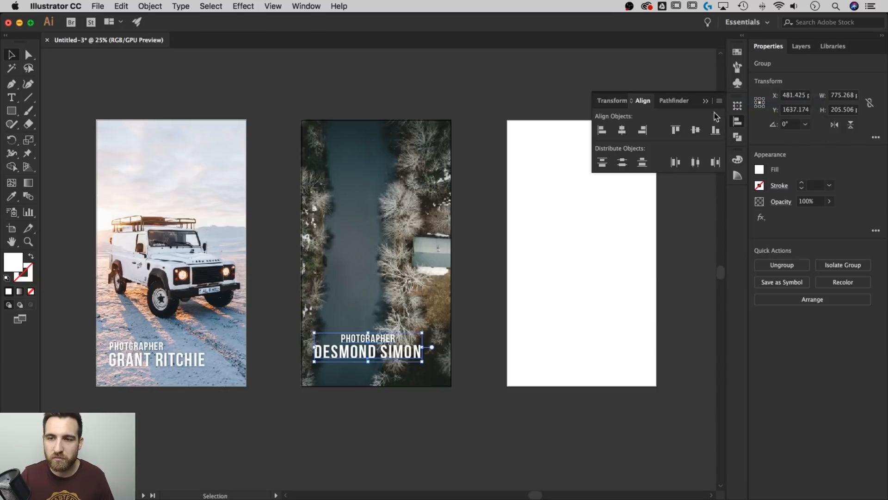
click(719, 101)
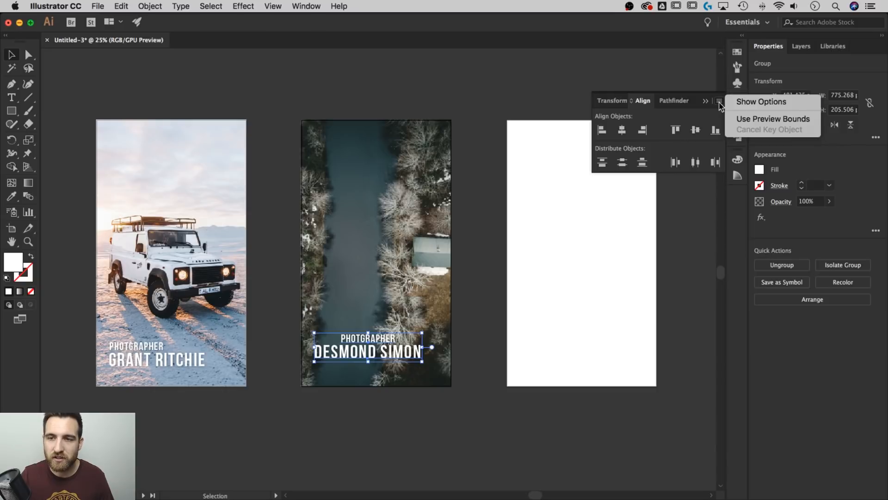
click(744, 103)
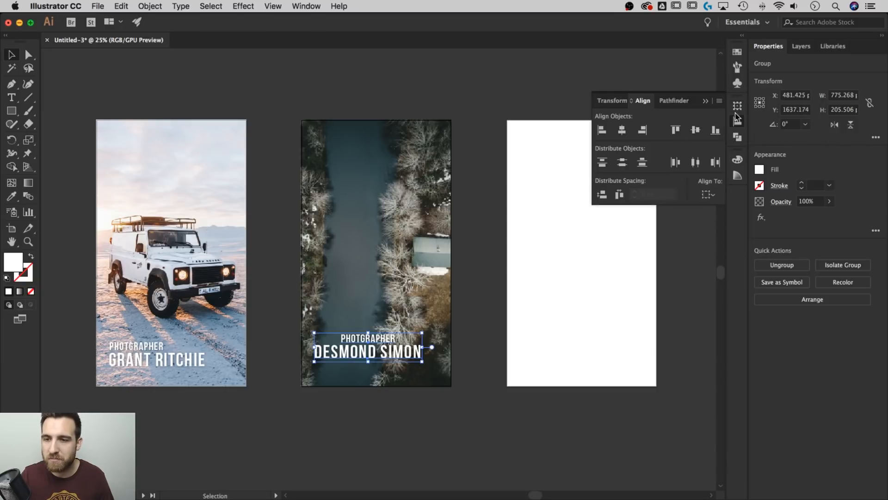
- Set alignment relative to the artboard and centre the title group horizontally and vertically on the second artboard
click(707, 195)
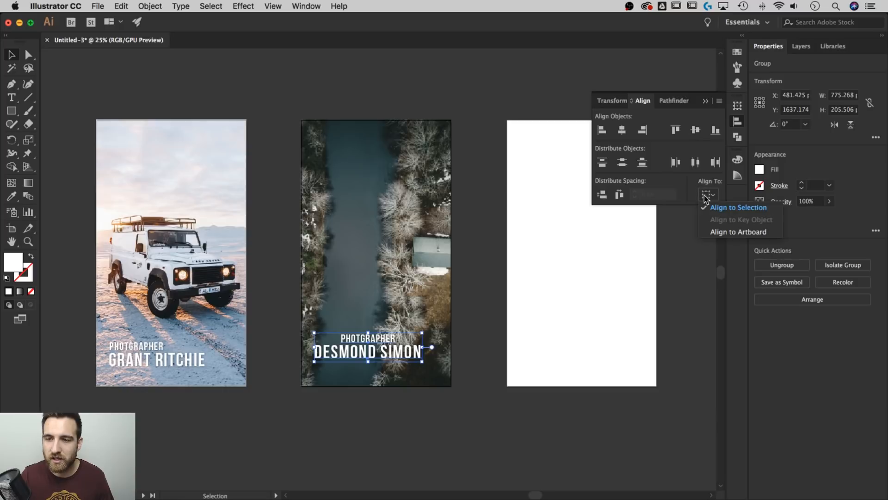
click(716, 232)
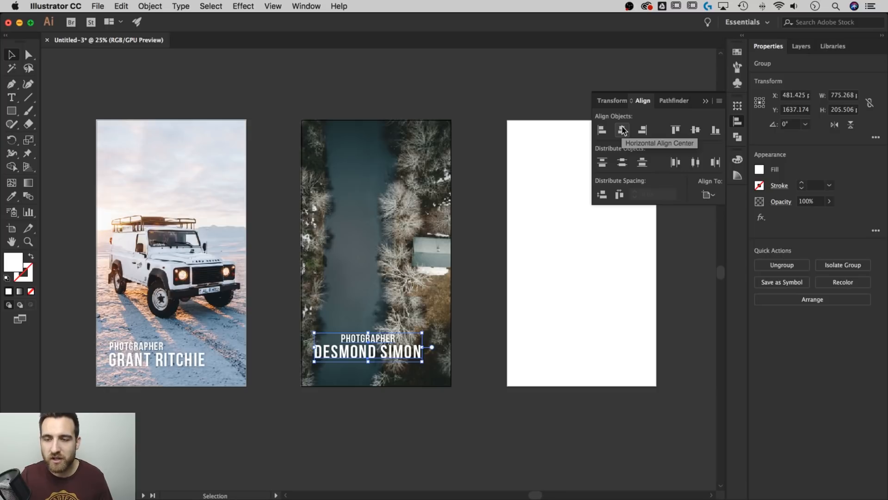
click(623, 130)
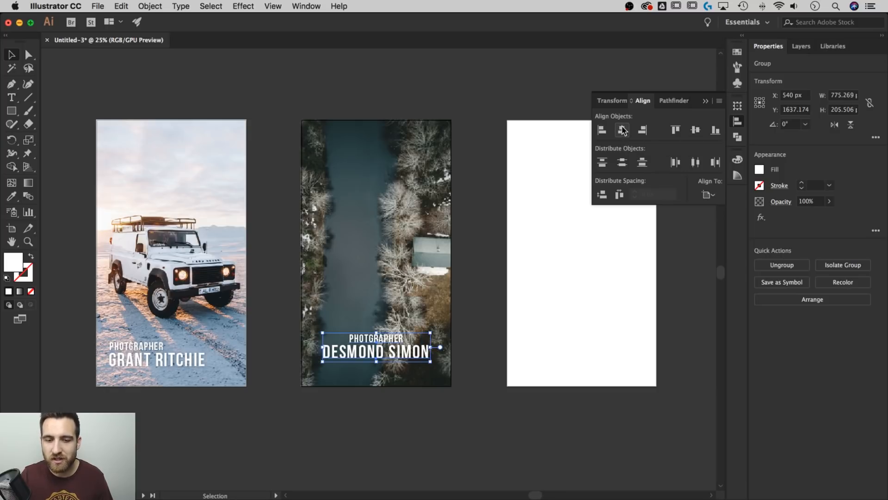
click(696, 130)
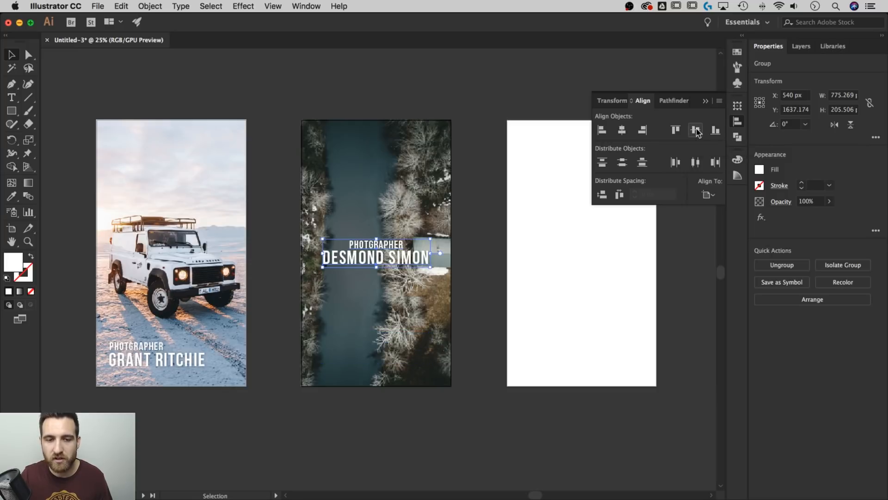
click(704, 101)
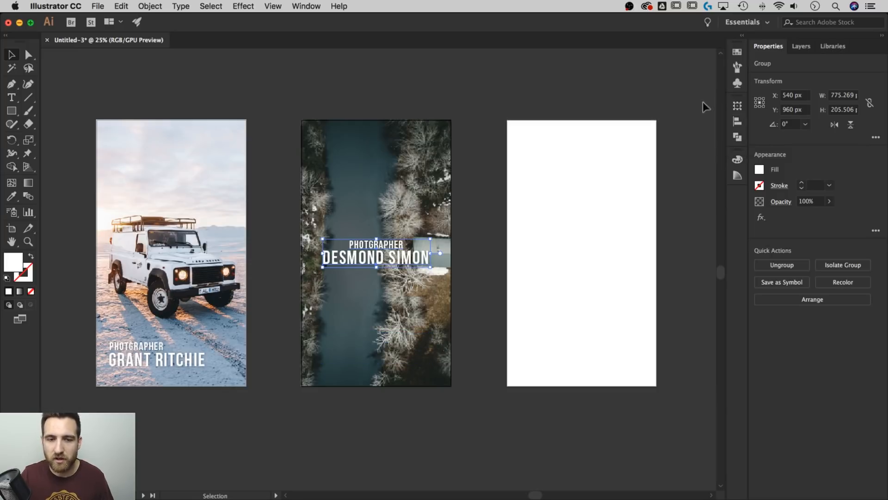
click(553, 105)
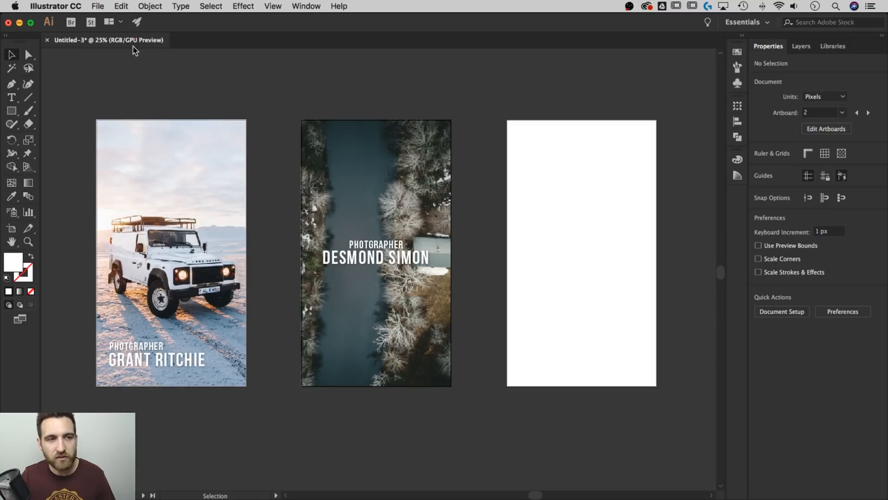
- Place the third image from the images folder, the mountain valley photo, unlinked at the third artboard
click(97, 6)
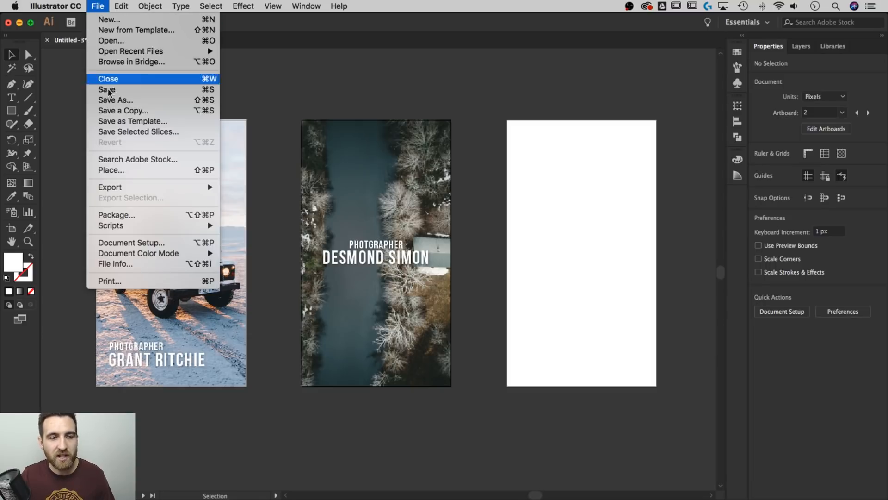
click(139, 170)
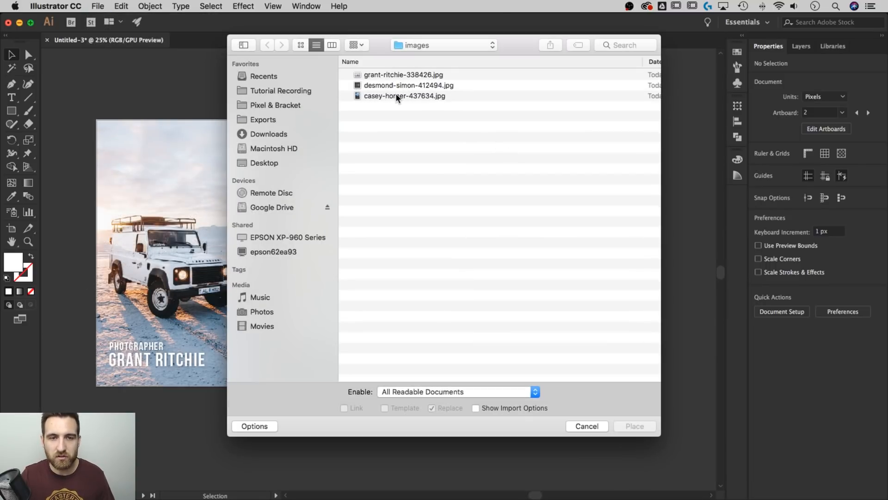
click(396, 96)
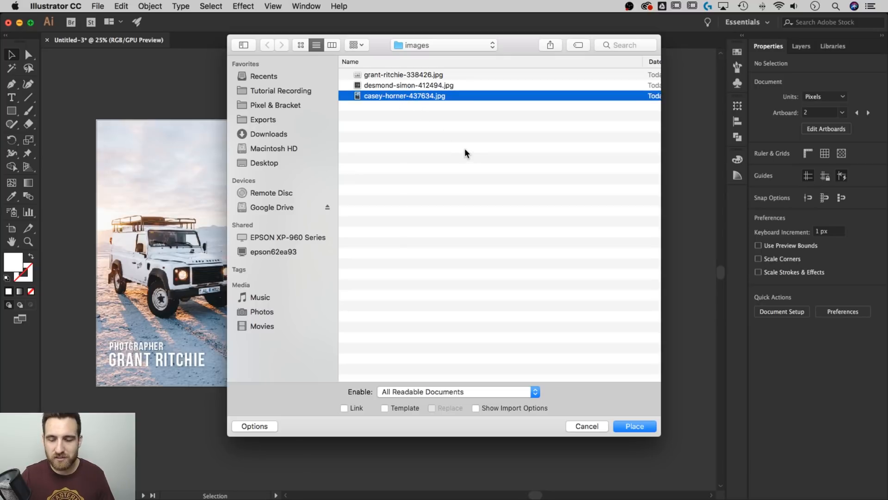
key(Return)
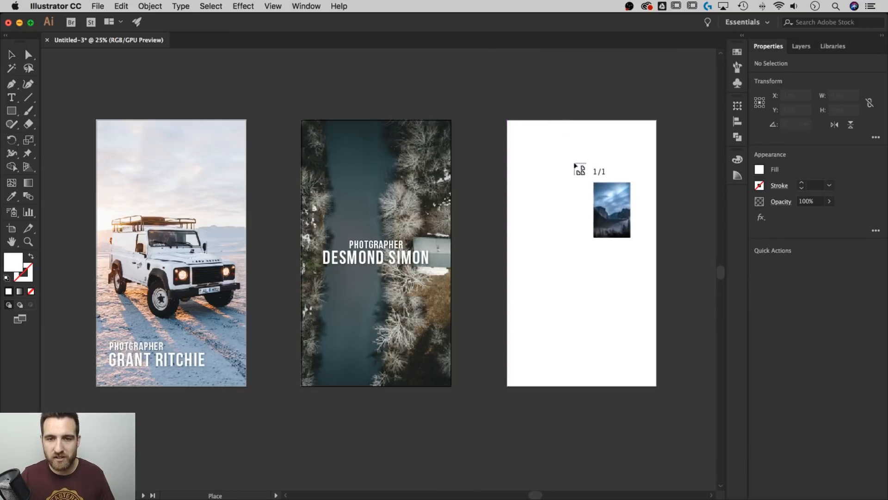
click(521, 122)
- Scale the mountain photo proportionally to about 1335 × 2000 px and position it so it covers the third artboard
drag(603, 258, 390, 252)
key(space)
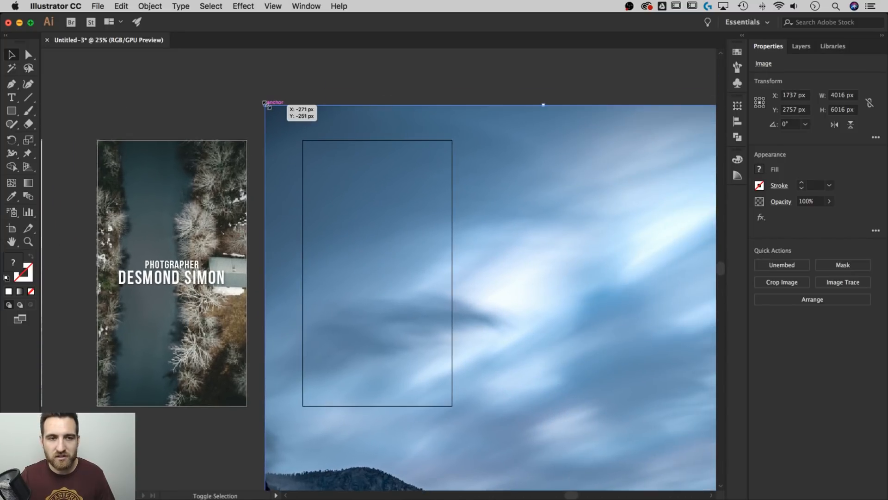
drag(265, 105, 474, 418)
drag(573, 444, 363, 110)
drag(609, 84, 515, 226)
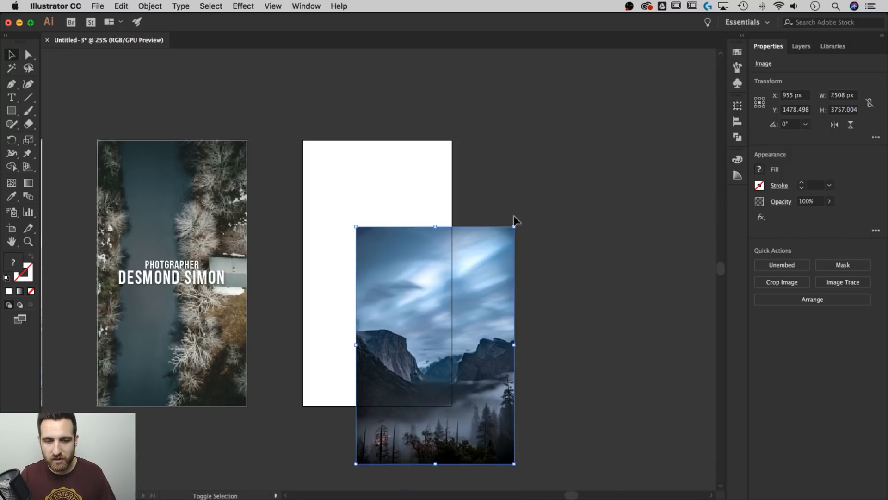
drag(469, 298, 415, 205)
drag(457, 372, 484, 427)
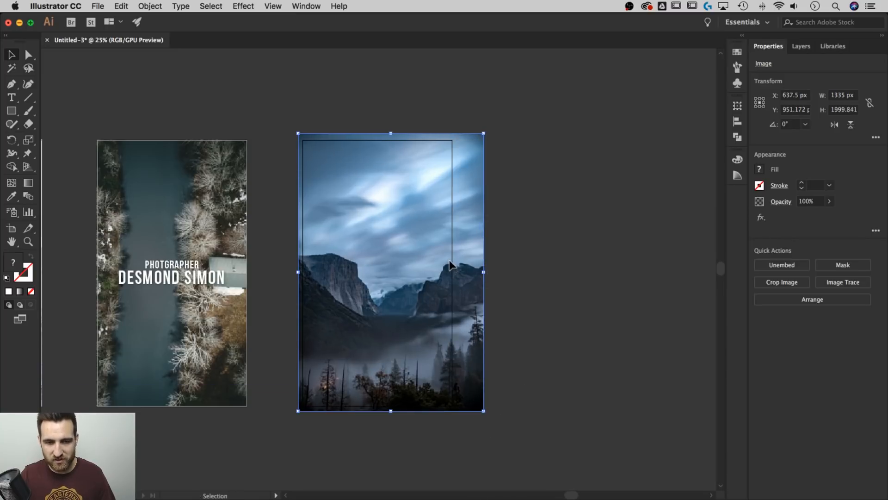
drag(452, 267, 445, 265)
click(517, 242)
- Draw a 1080 × 1920 px rectangle over the mountain photo that exactly covers the third artboard
scroll(532, 243, left, 3)
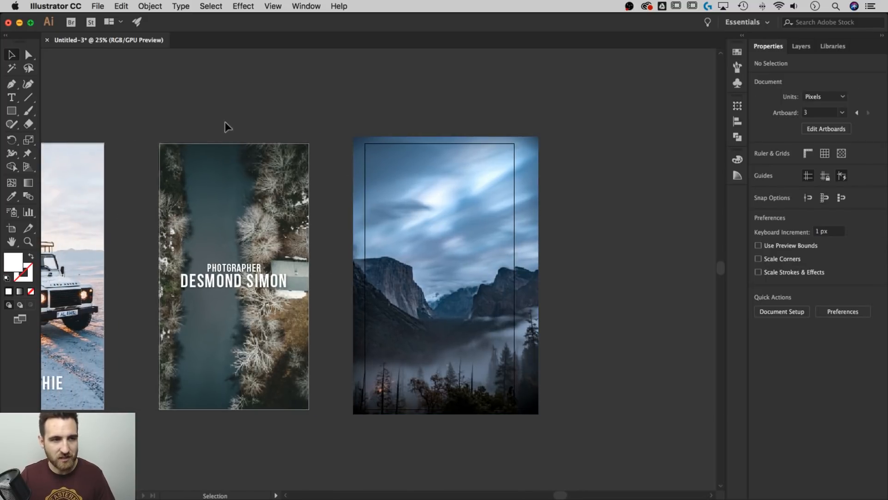
key(m)
drag(365, 143, 513, 410)
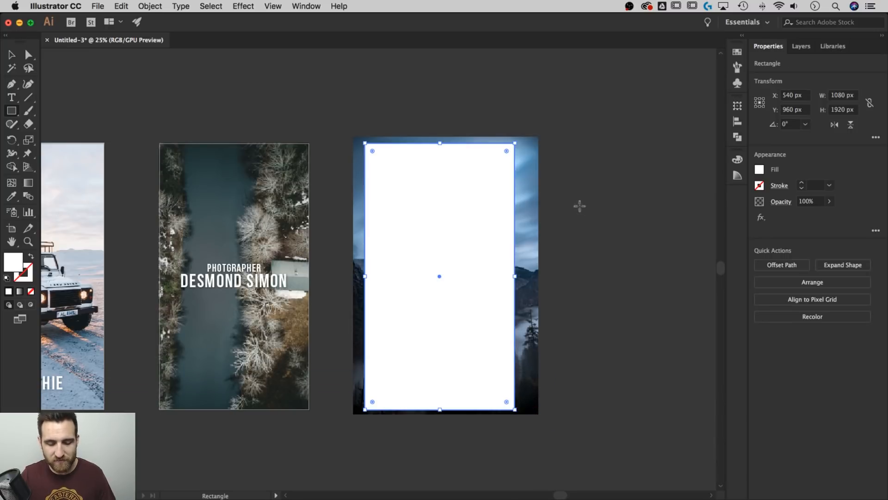
- Select the rectangle together with the mountain photo and make a clipping mask from them
key(v)
drag(506, 158, 480, 205)
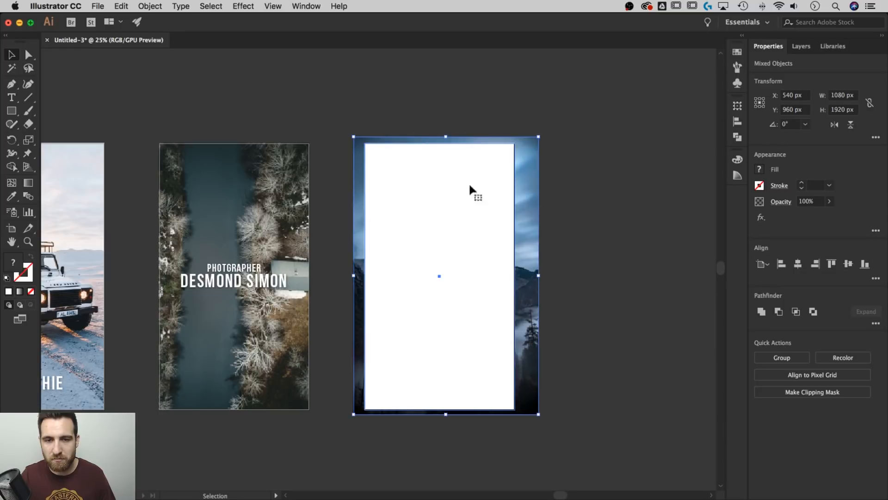
click(474, 159)
right_click(495, 168)
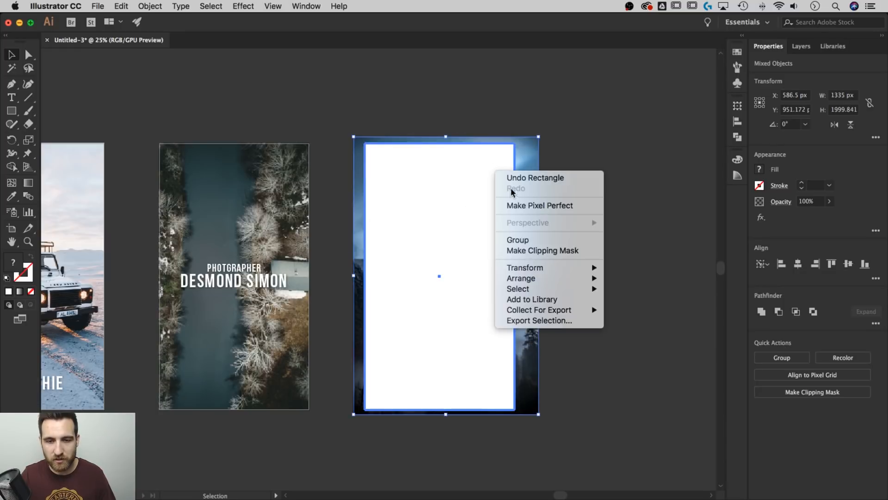
click(539, 252)
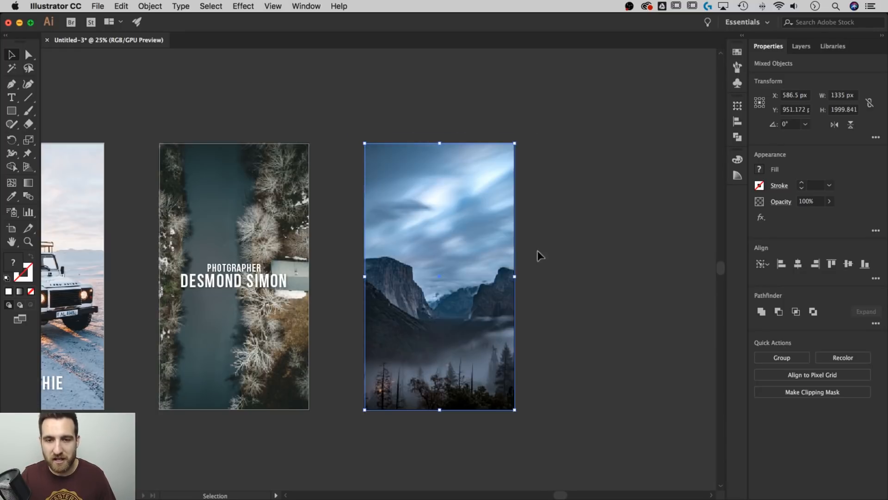
- Lock the clipped mountain photo on the third artboard
click(547, 246)
key(space)
drag(549, 245, 571, 241)
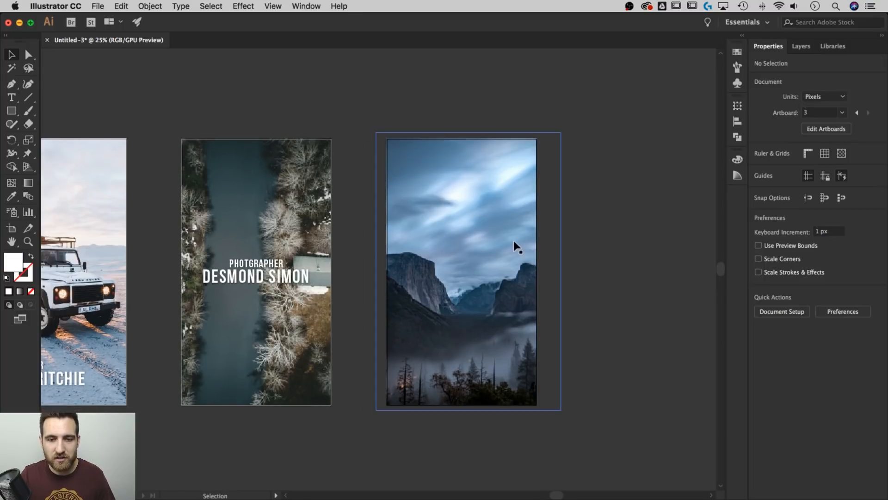
click(512, 241)
key(super+2)
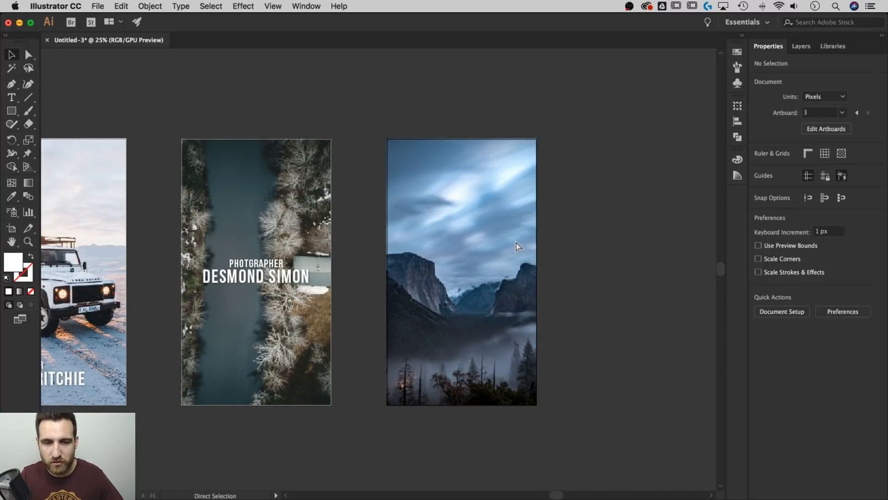
- Duplicate the second artboard's title group onto the third artboard and bring the copy to the front
drag(353, 279, 383, 274)
click(290, 274)
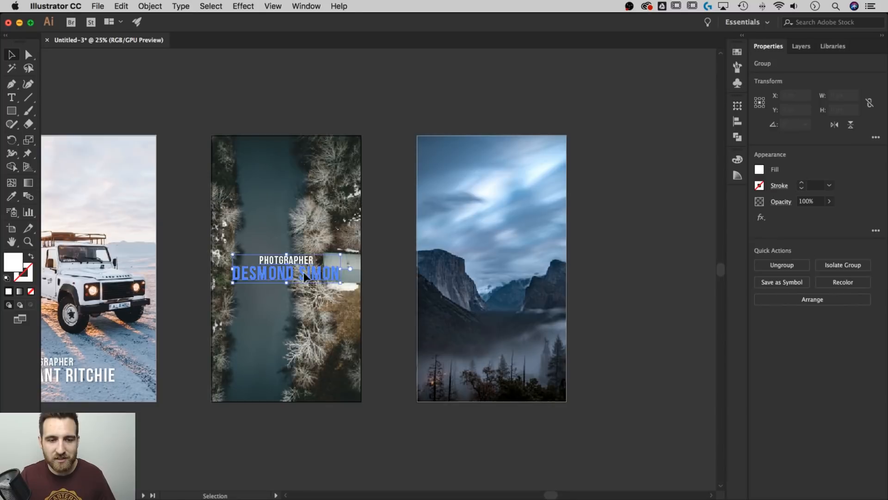
drag(290, 273, 495, 269)
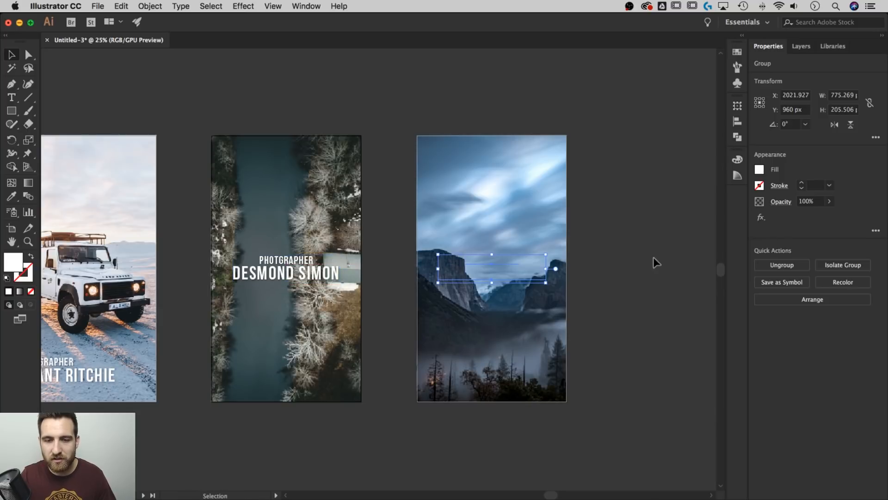
right_click(498, 272)
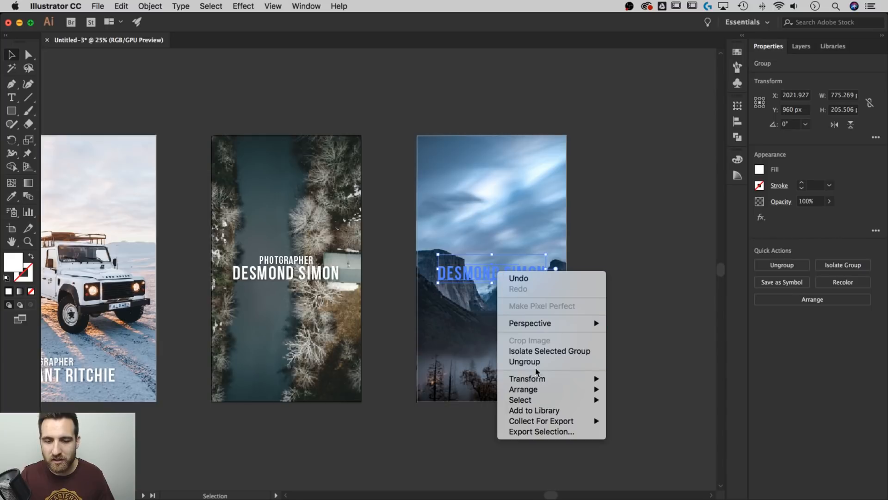
mouse_move(536, 389)
click(629, 391)
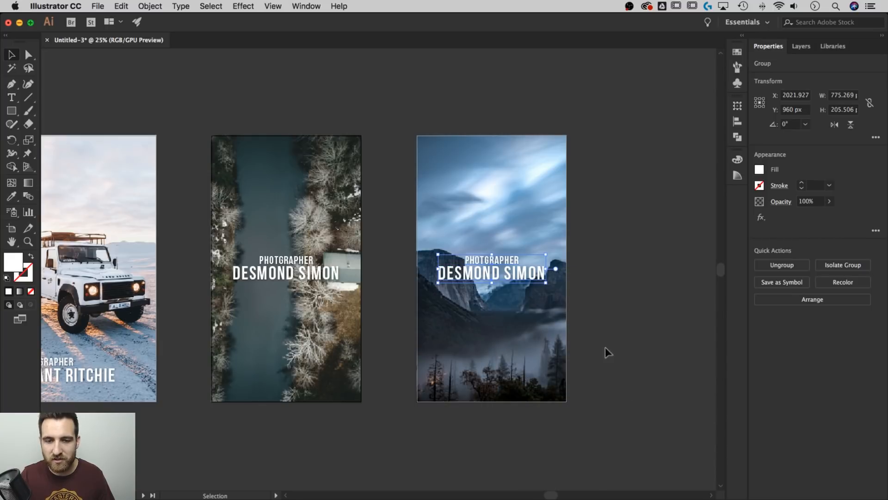
click(603, 270)
drag(603, 270, 582, 260)
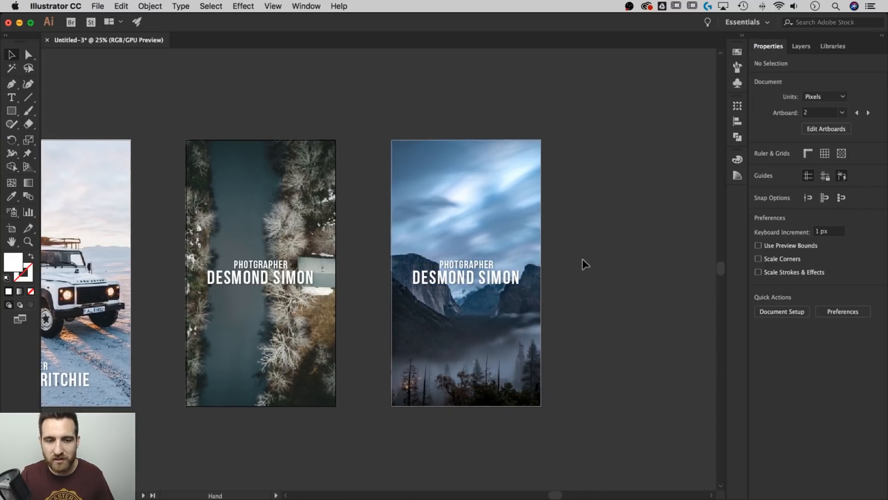
- Scale the copied title group down to about 654 px wide and move it up into the sky, at about Y 412 px
click(507, 273)
drag(520, 260, 497, 201)
click(592, 198)
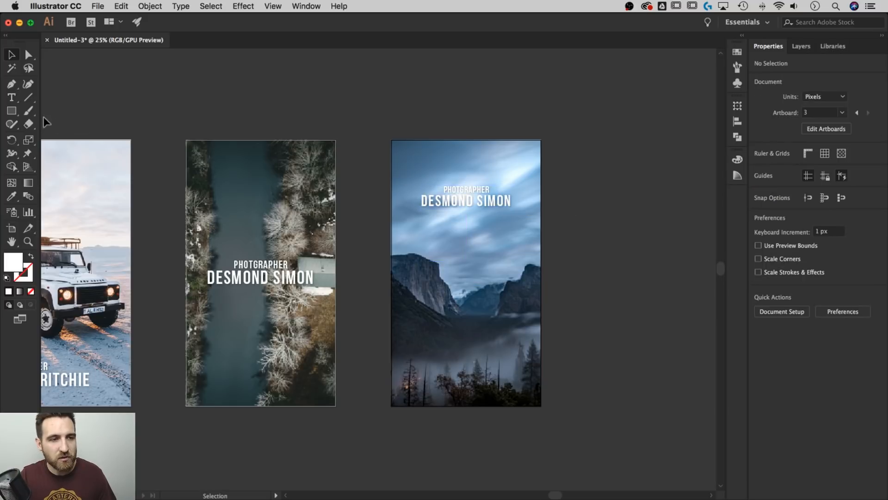
- Draw a rectangle about 908 × 356 px around the third artboard's title and swap its white fill to the stroke
click(11, 111)
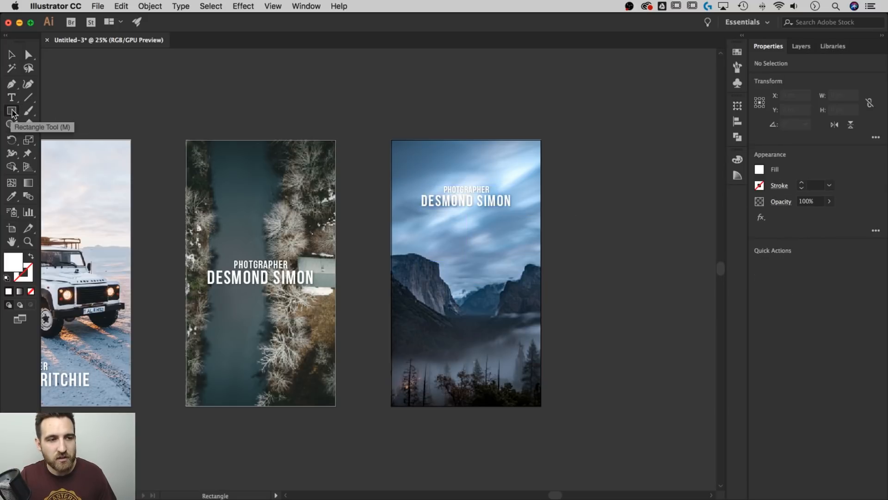
mouse_move(410, 172)
mouse_down()
mouse_move(494, 196)
mouse_move(530, 221)
mouse_up()
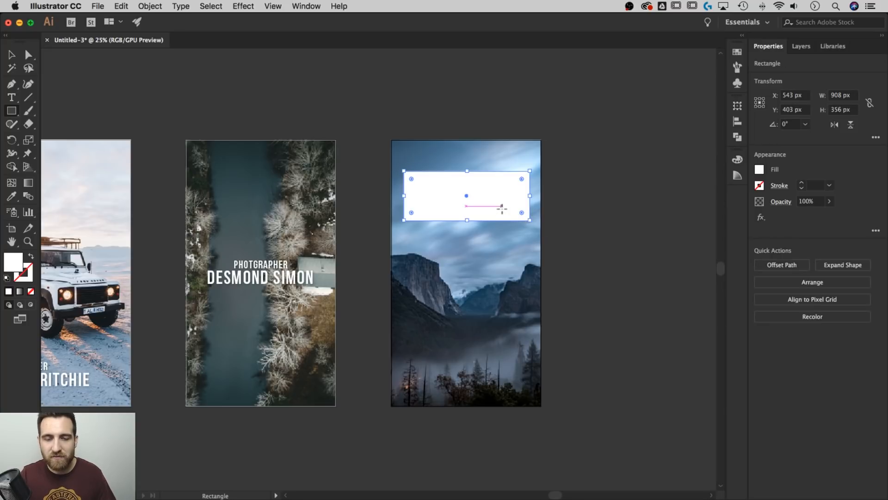
click(31, 260)
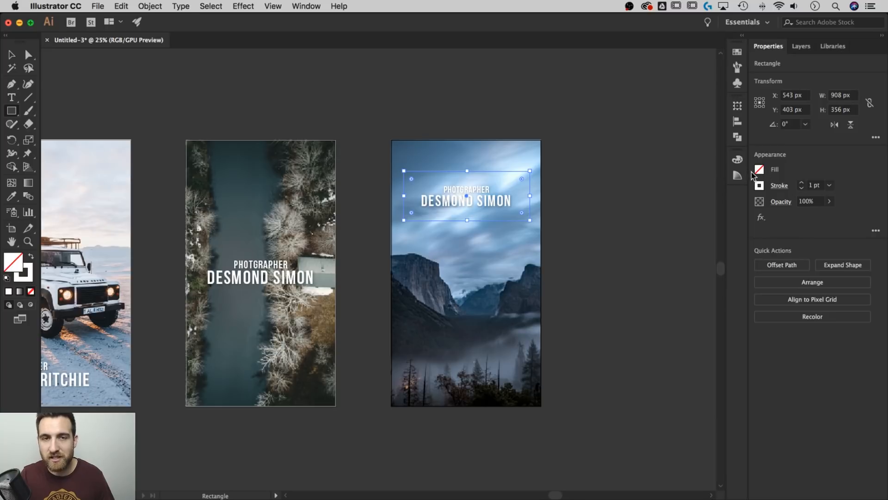
- Set the stroke weight of the rectangle around the title to 10 pt and deselect it
click(816, 185)
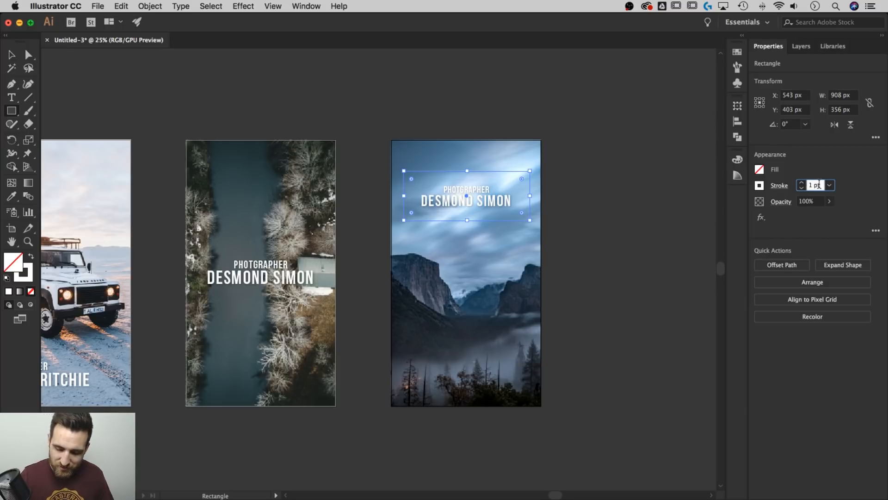
text(10)
key(Return)
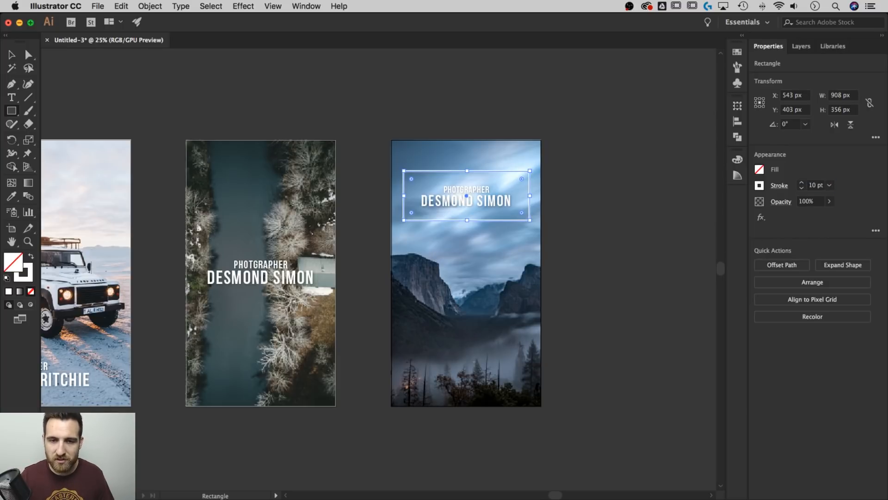
click(12, 55)
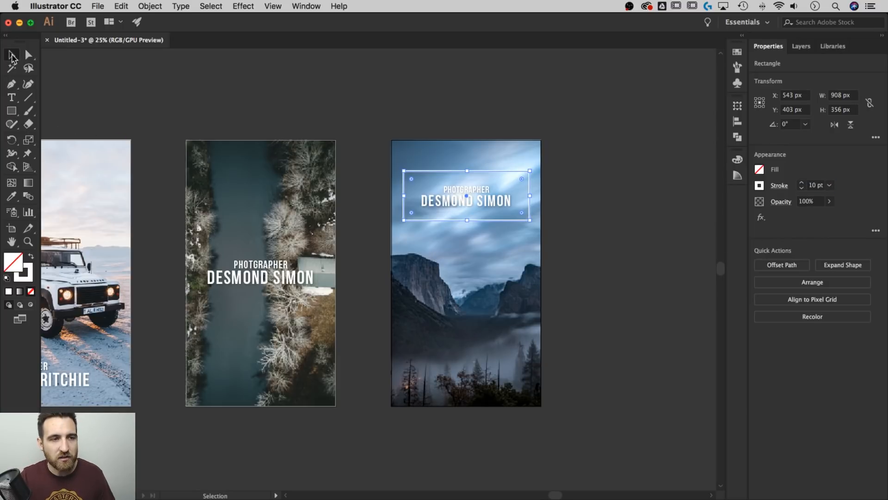
click(559, 125)
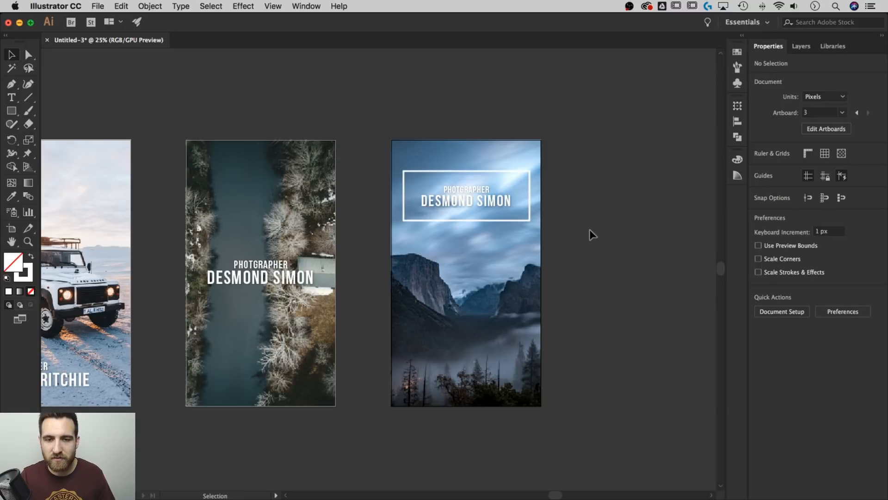
- Select the title group inside the frame and display its full appearance settings beside the third artboard
click(530, 188)
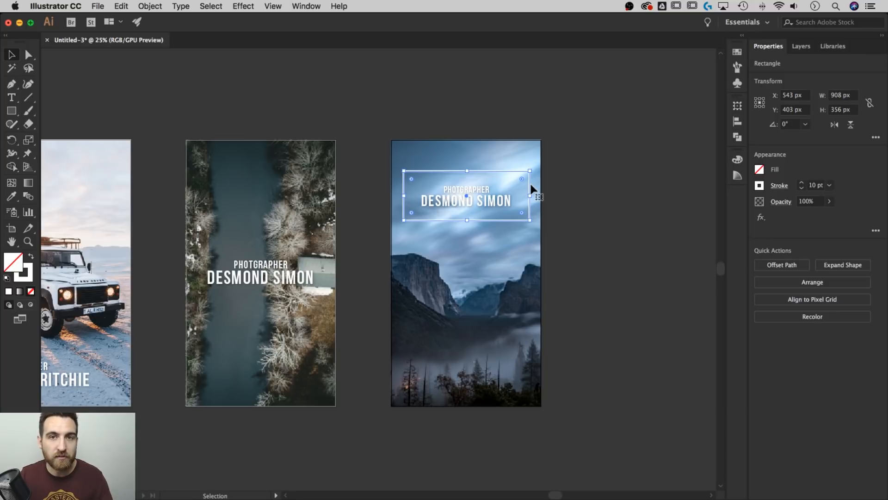
click(492, 198)
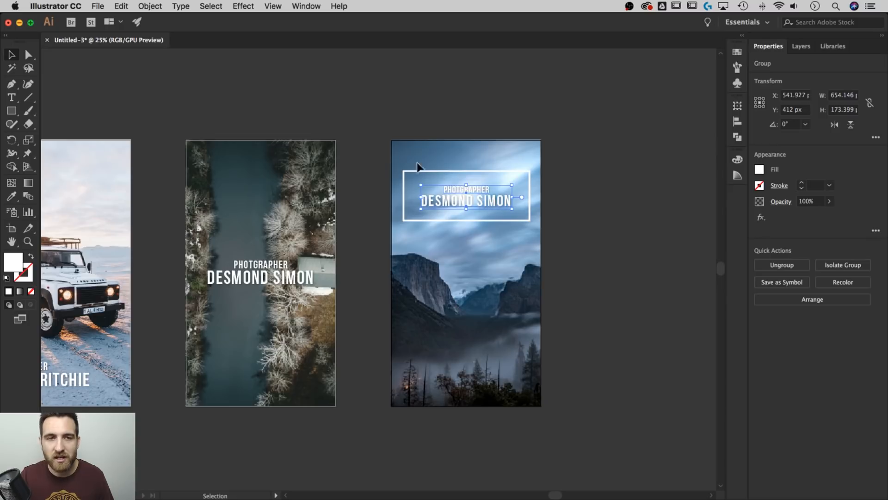
click(307, 6)
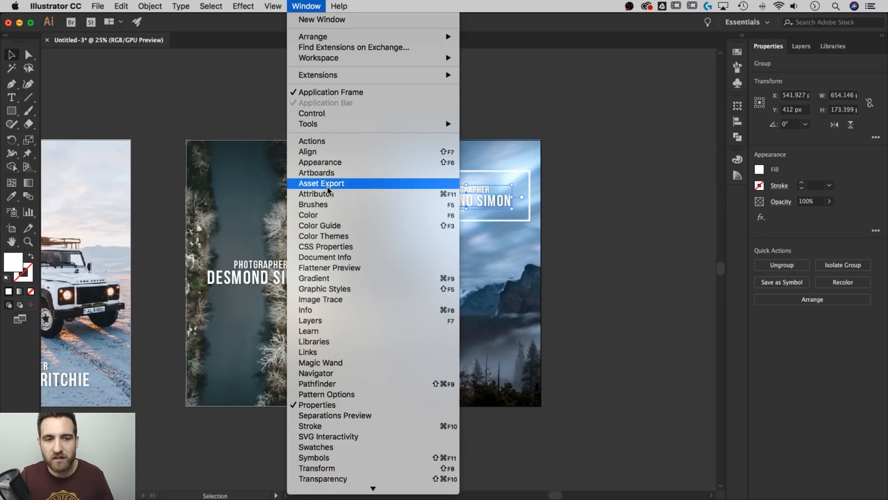
click(331, 166)
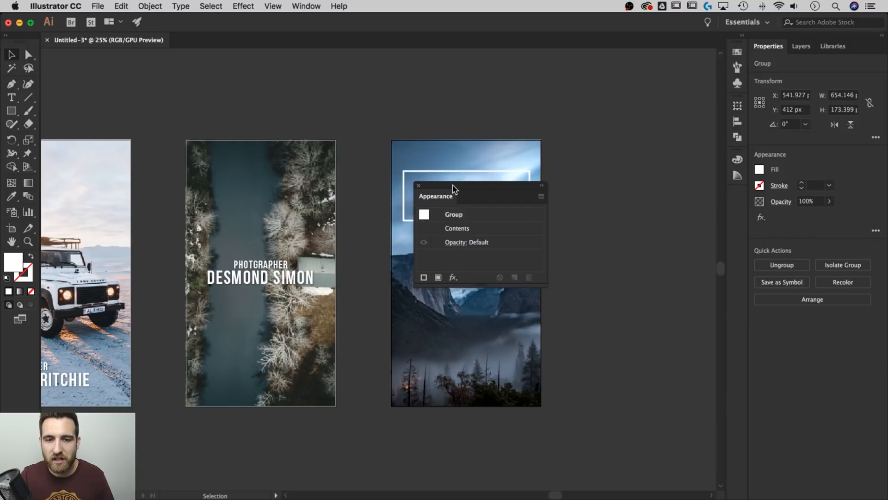
drag(445, 180, 577, 107)
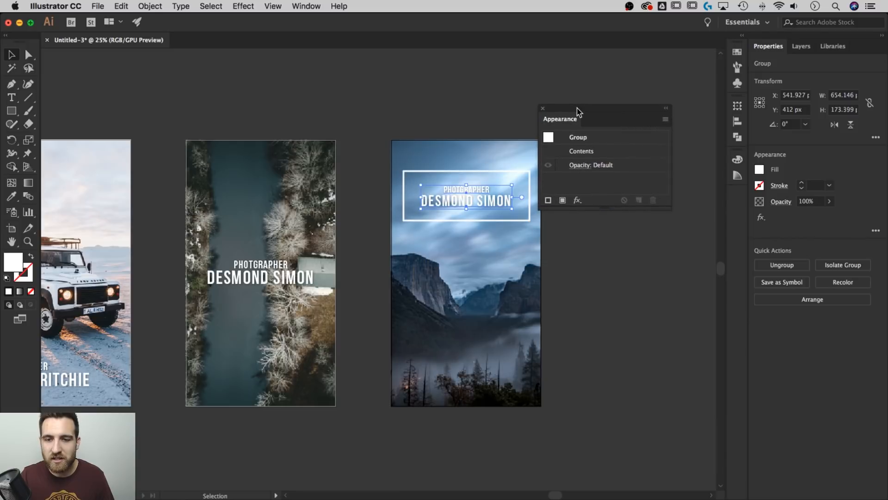
- Isolate the framed title group, hide the drop shadow on both of its text lines, and leave isolation mode
double_click(483, 197)
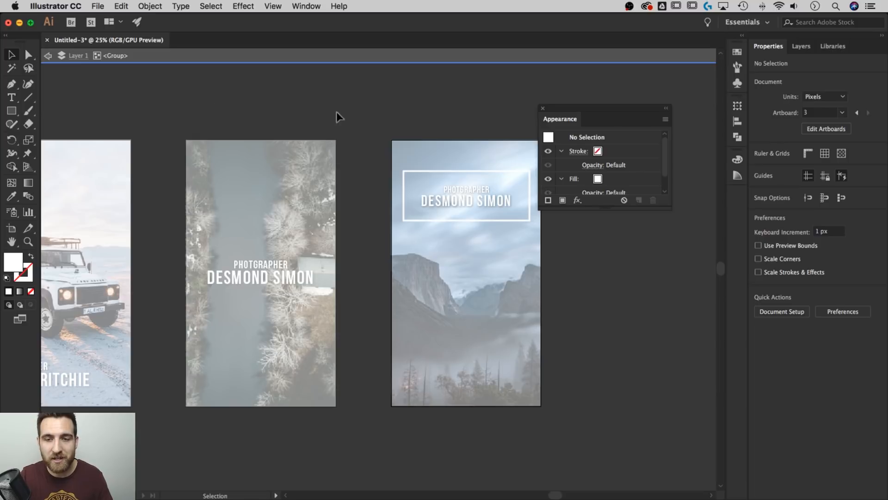
click(469, 188)
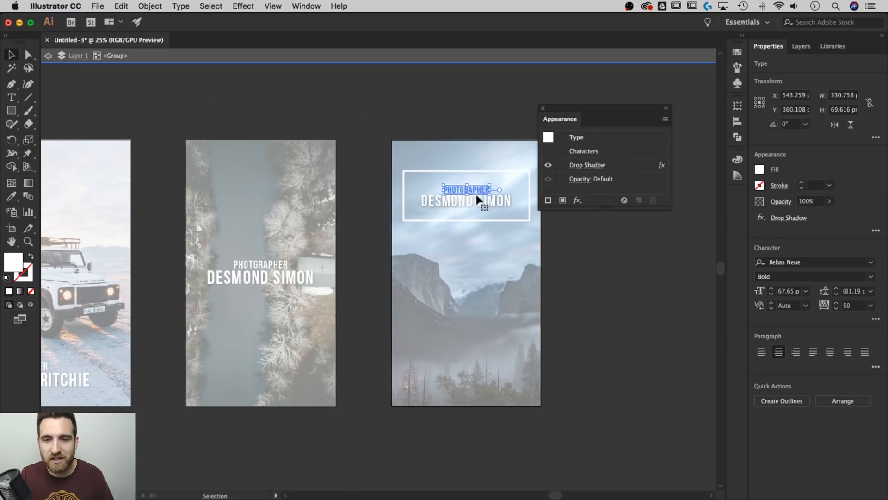
click(549, 168)
click(549, 165)
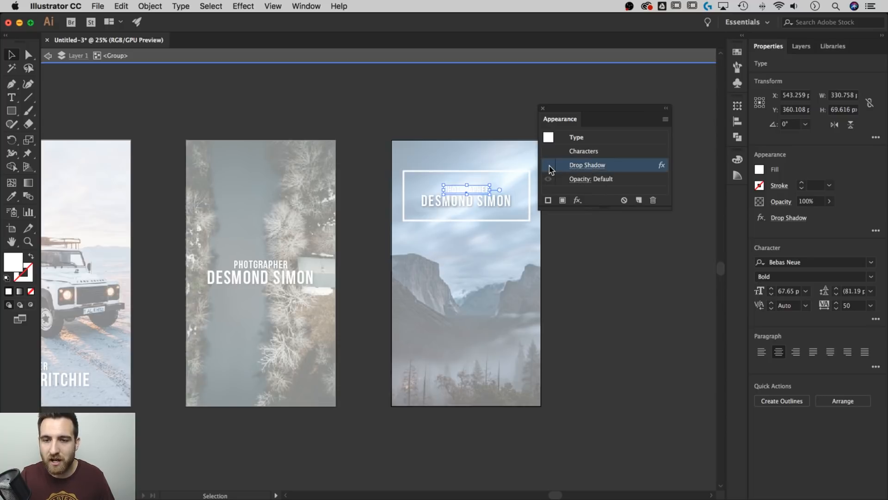
click(508, 198)
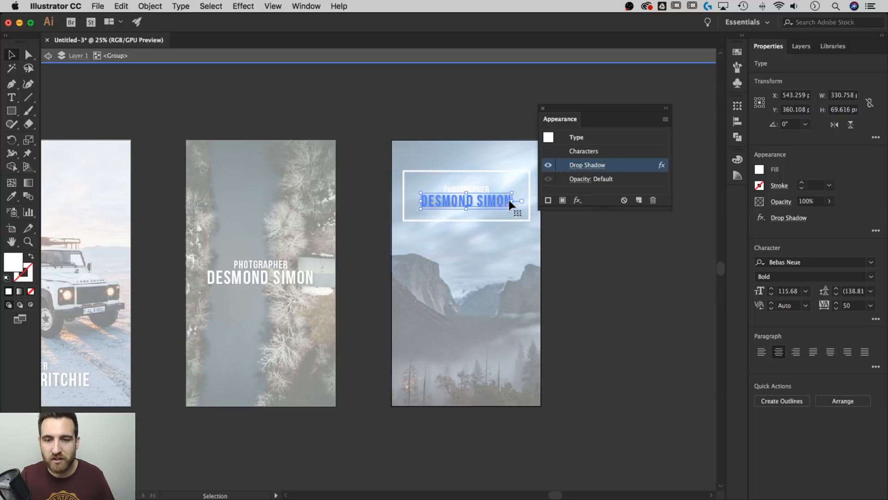
click(549, 164)
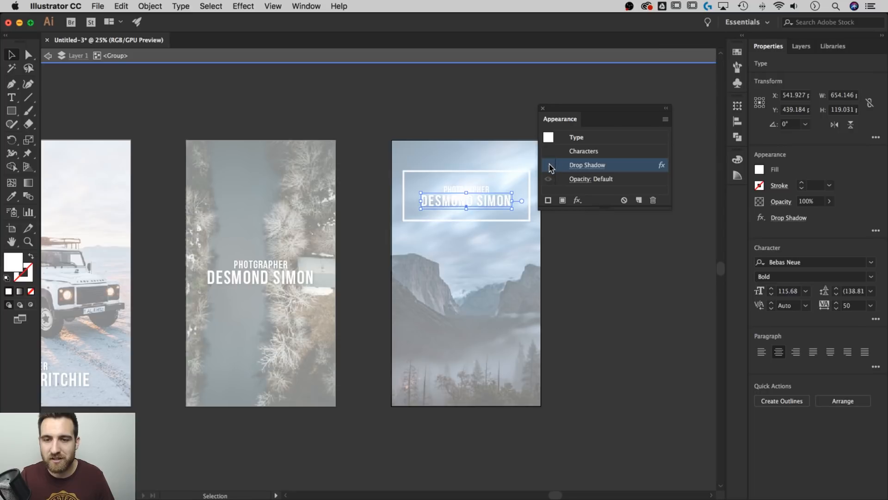
click(543, 108)
double_click(603, 100)
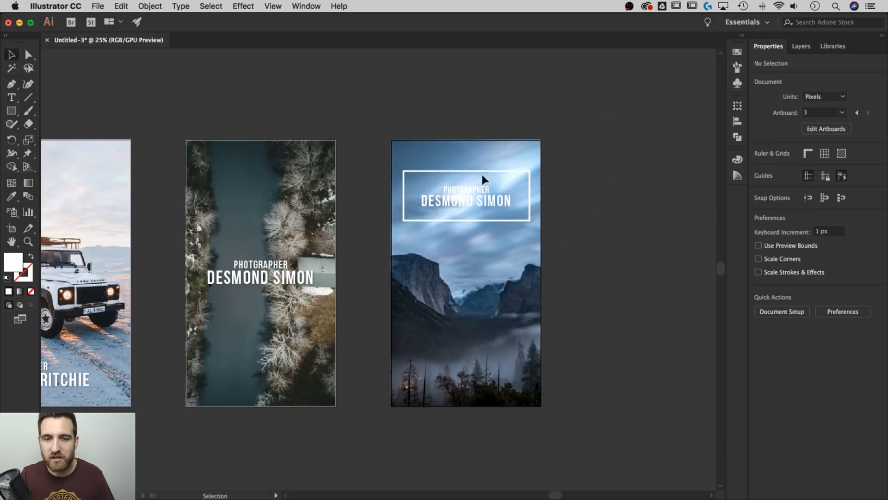
- Move the frame and its title together down over the misty forest, with the frame centred at about Y 1555 px
drag(528, 184, 492, 358)
click(592, 345)
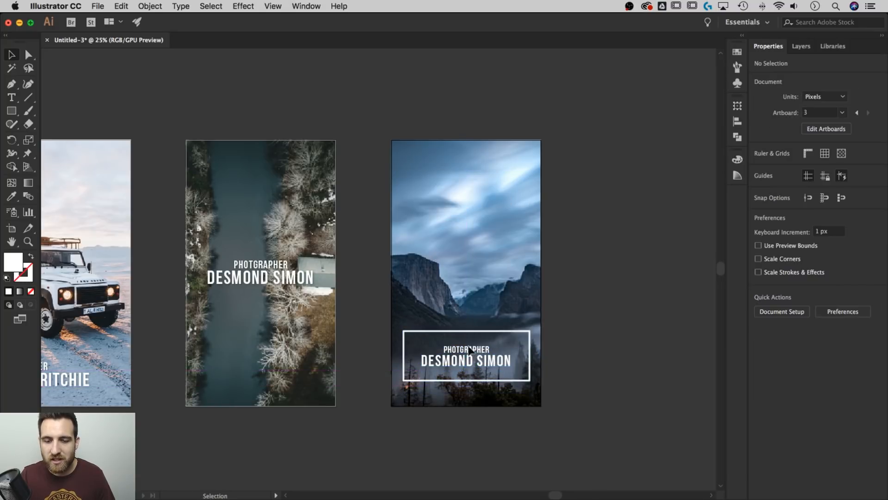
- Center the title group horizontally and vertically inside its white frame, using the frame as the key object
click(461, 352)
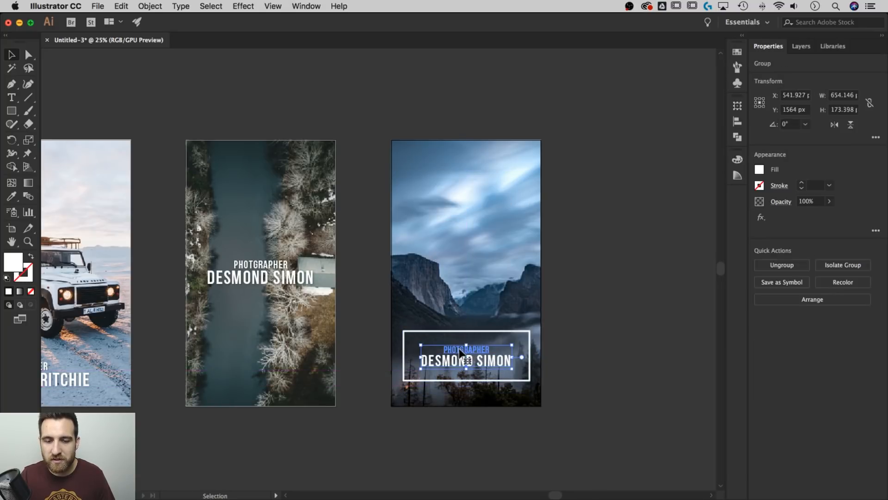
shift+click(513, 331)
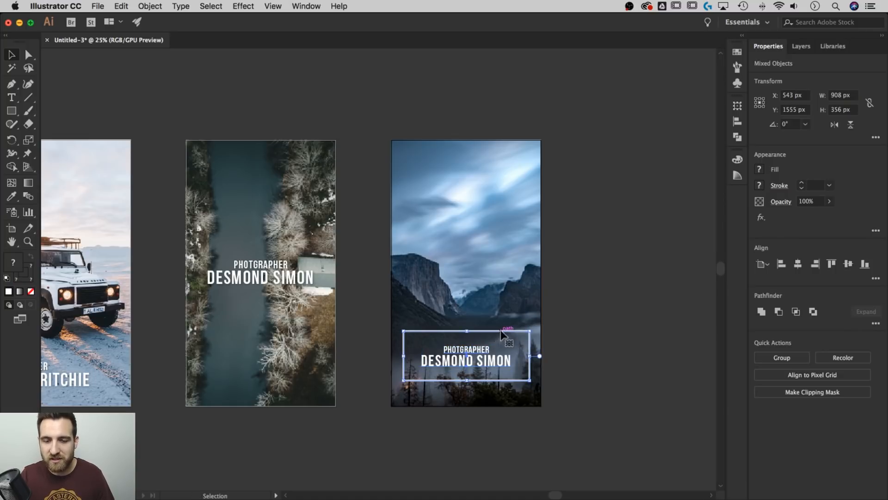
click(515, 331)
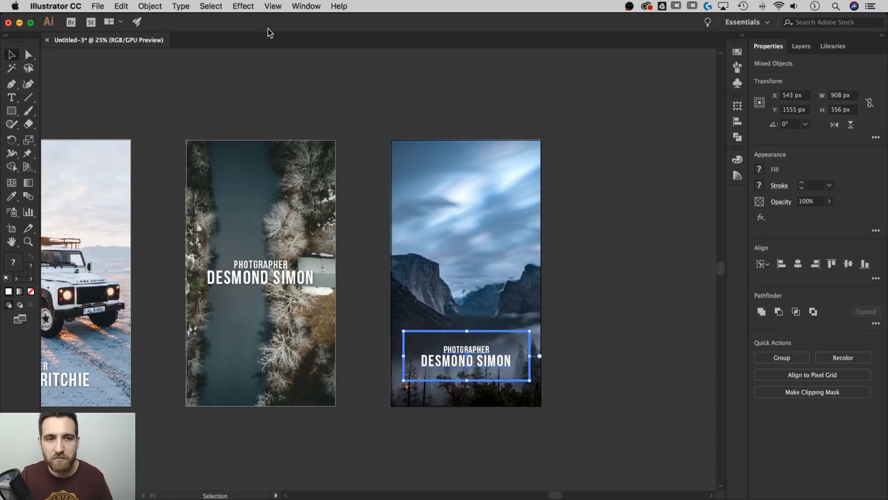
click(738, 120)
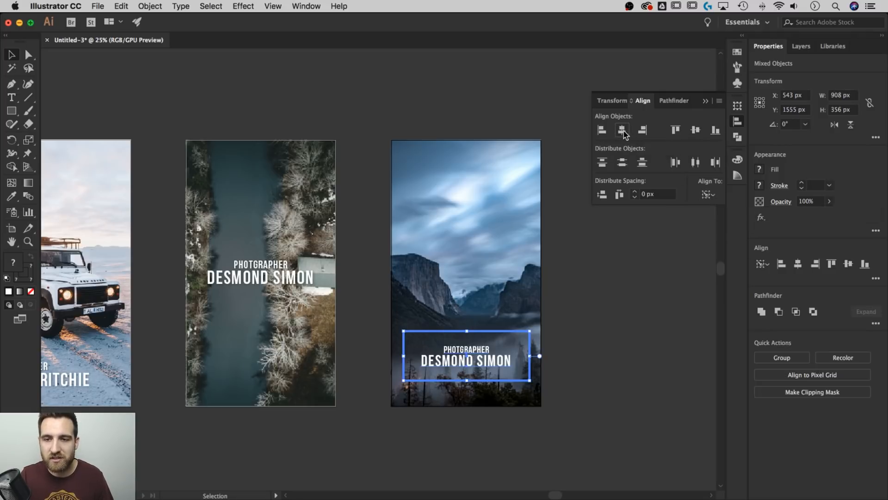
click(696, 131)
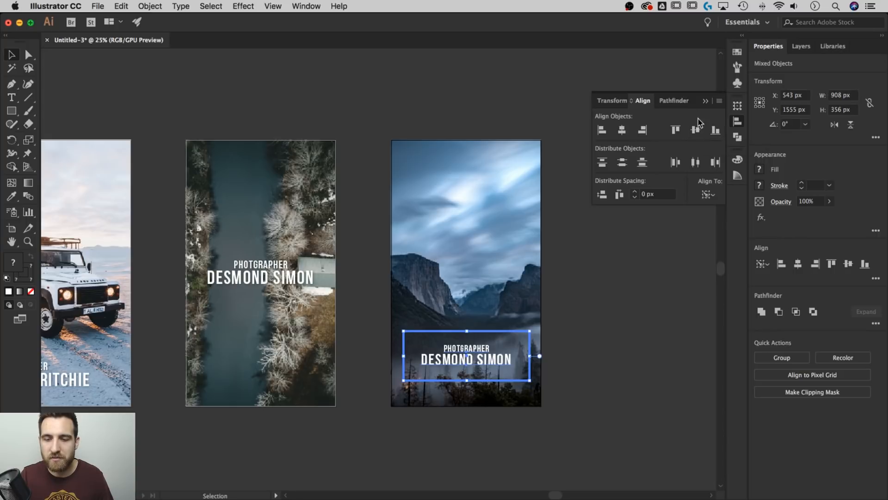
click(701, 103)
click(633, 204)
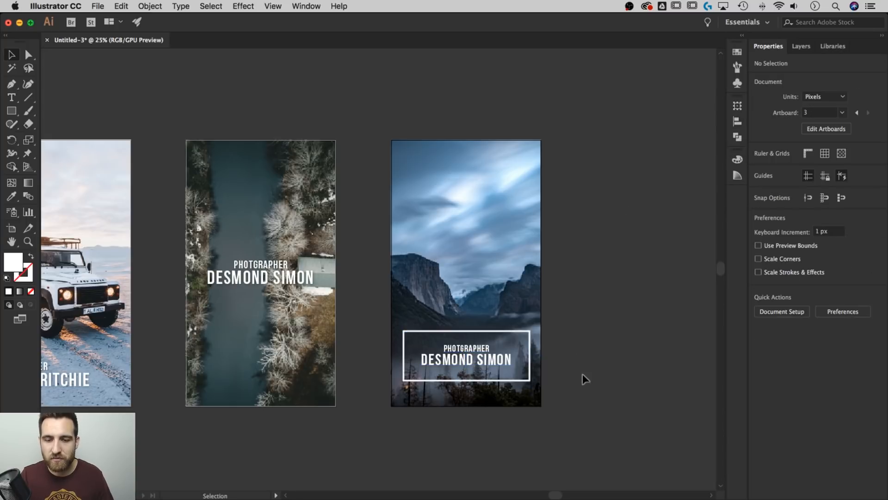
- Select the white frame and the title on the third artboard and group them together
drag(589, 389, 454, 304)
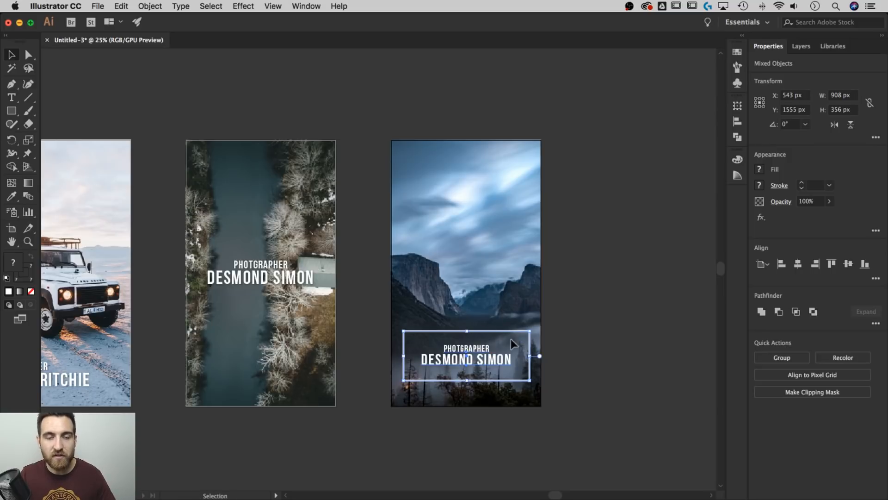
key(a)
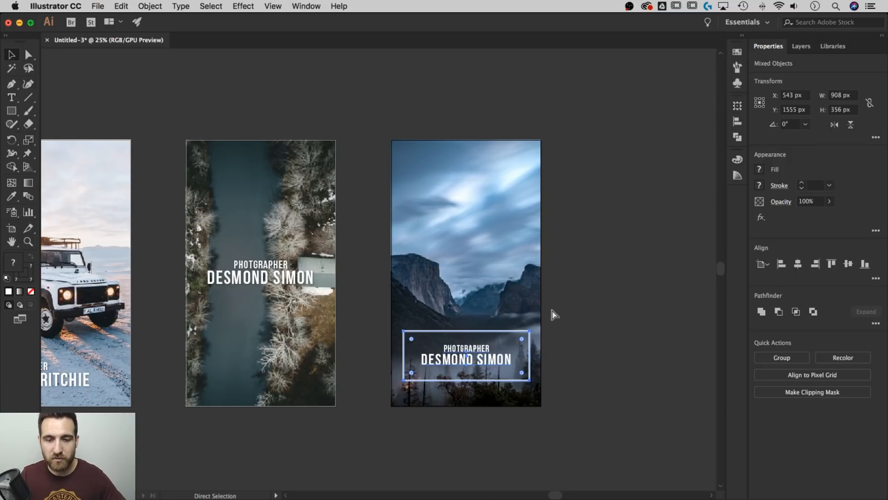
key(super+g)
key(v)
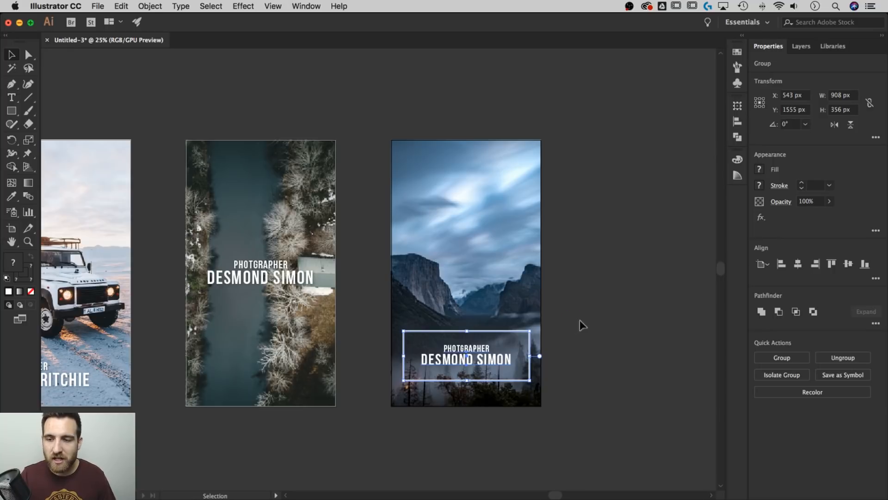
- Center the framed title group horizontally on the third artboard, aligned to the artboard, and deselect it
click(734, 123)
click(708, 194)
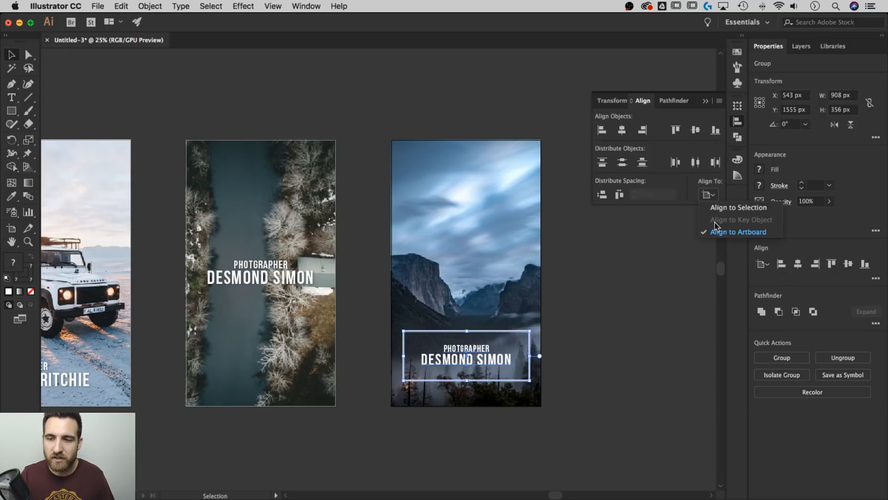
click(624, 130)
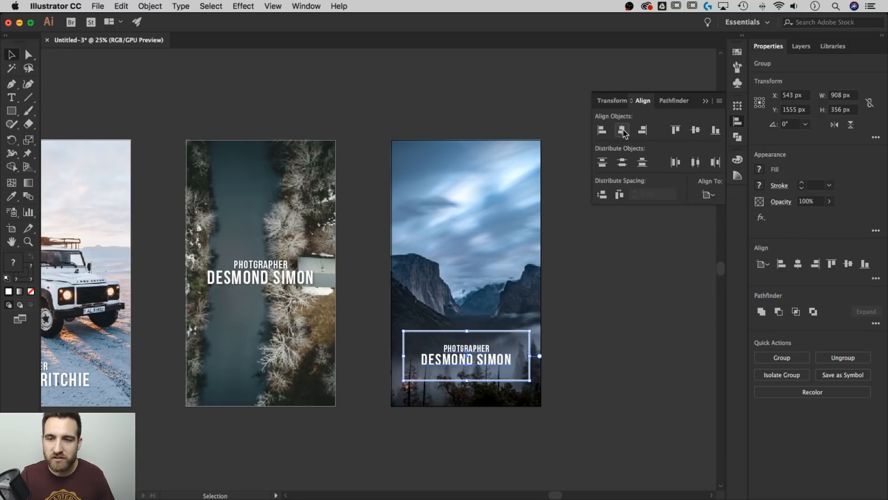
click(623, 131)
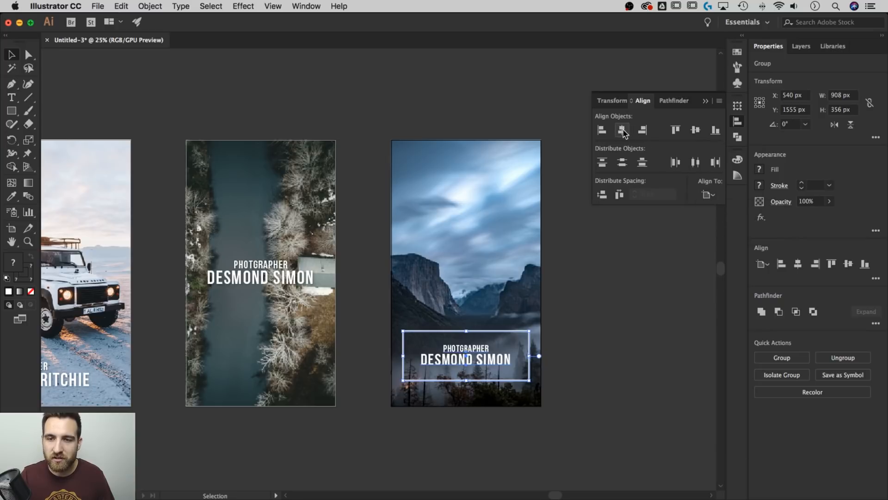
click(624, 304)
click(705, 100)
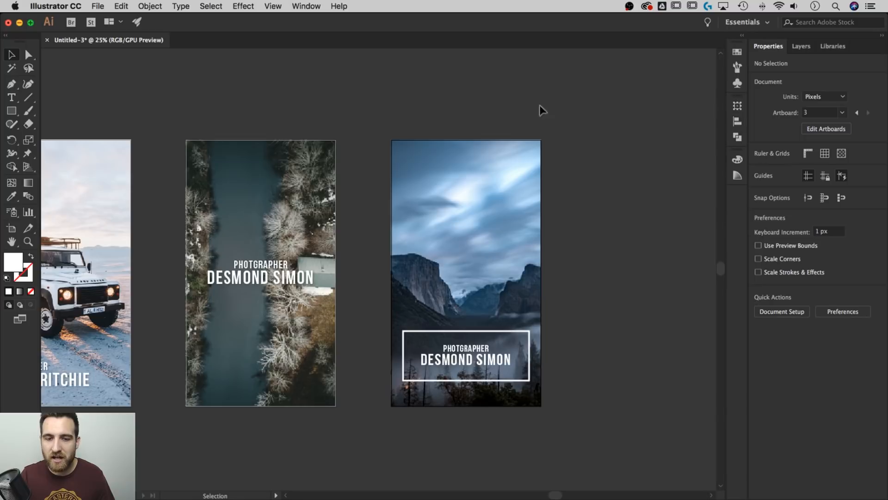
- Start an Export for Screens of all three artboards and move its dialog up over the artwork
scroll(396, 111, left, 5)
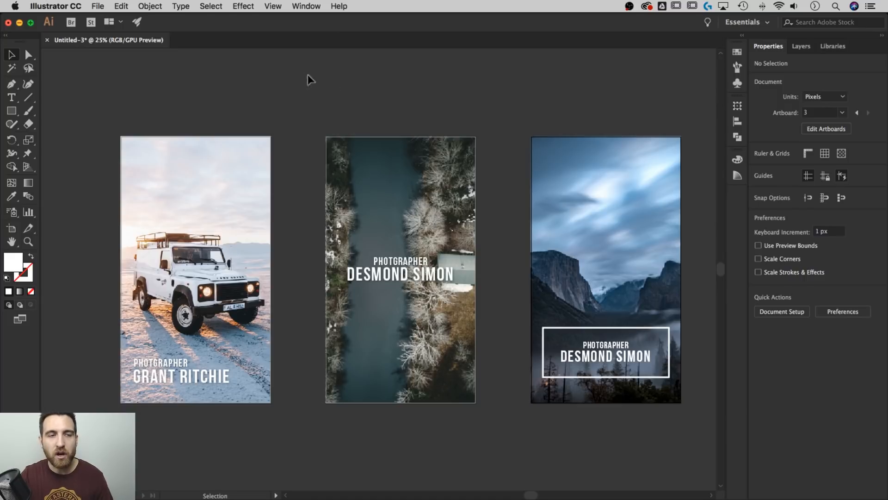
click(98, 6)
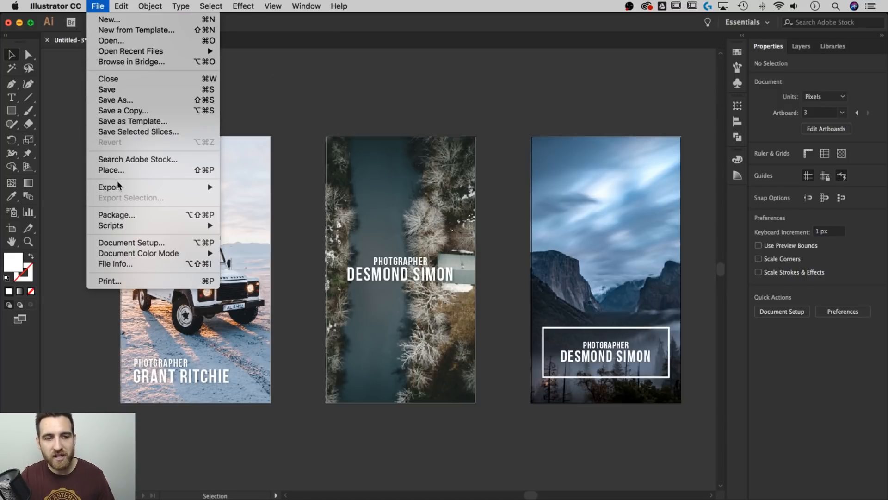
mouse_move(154, 187)
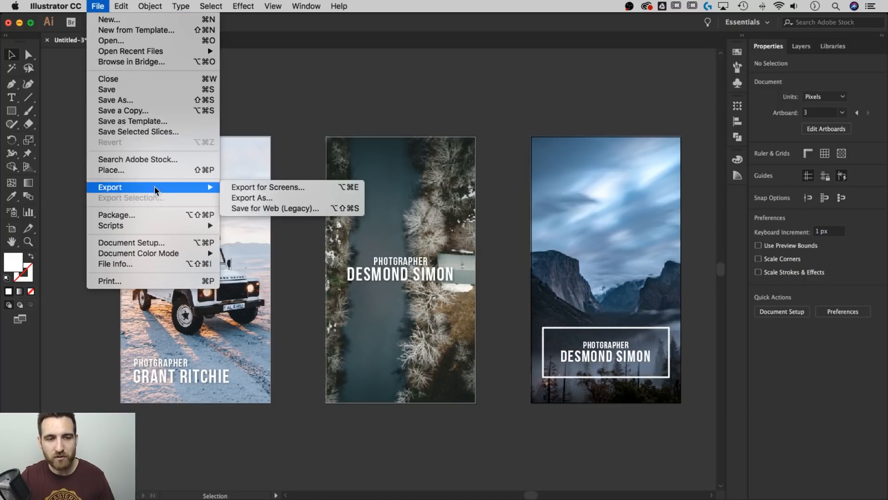
click(262, 187)
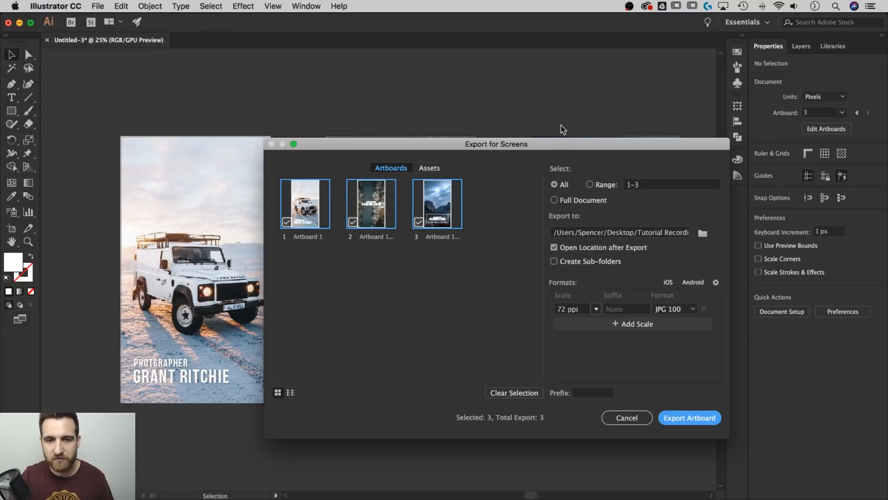
drag(550, 147, 485, 82)
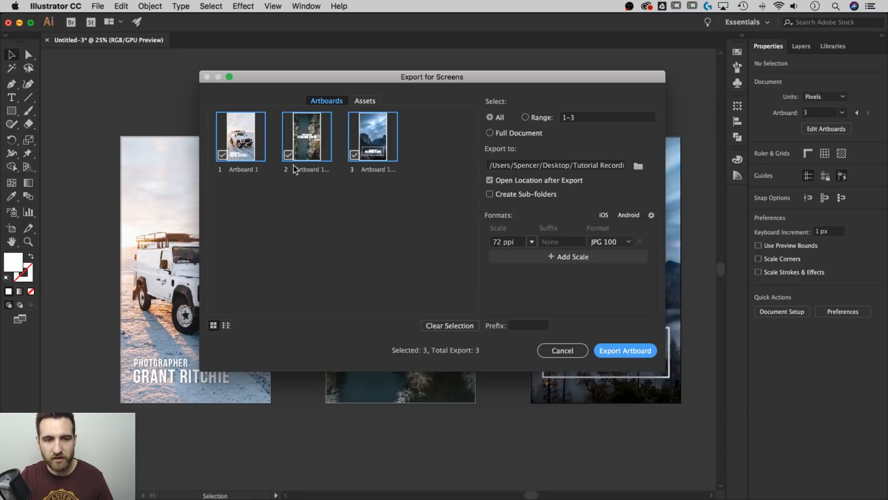
- Rename the three artboards Story 1, Story 2 and Story 3 in the export settings
double_click(243, 170)
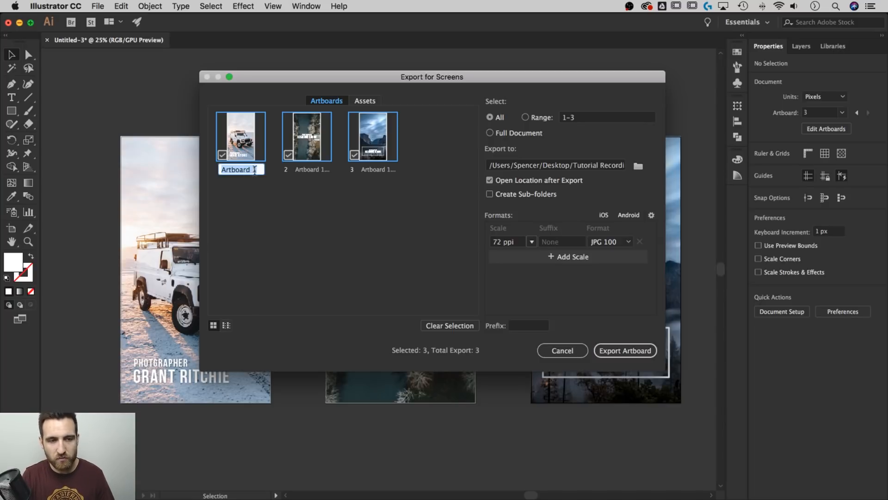
text(Story 1)
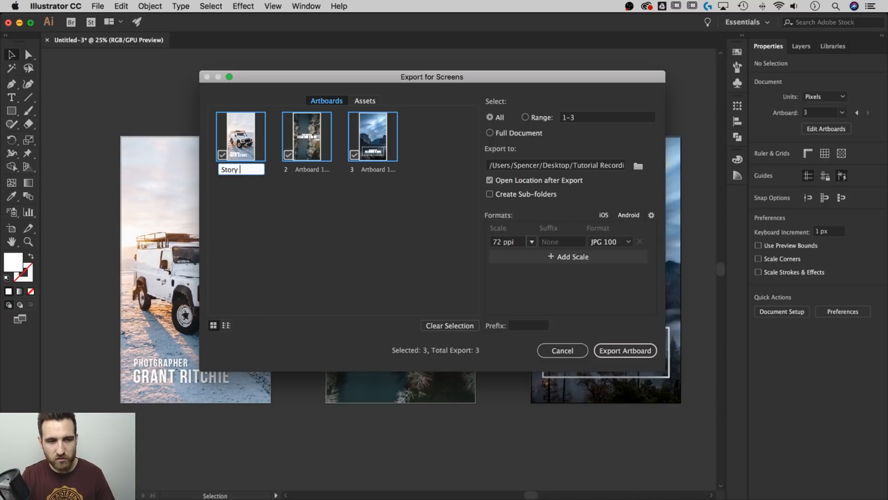
double_click(323, 173)
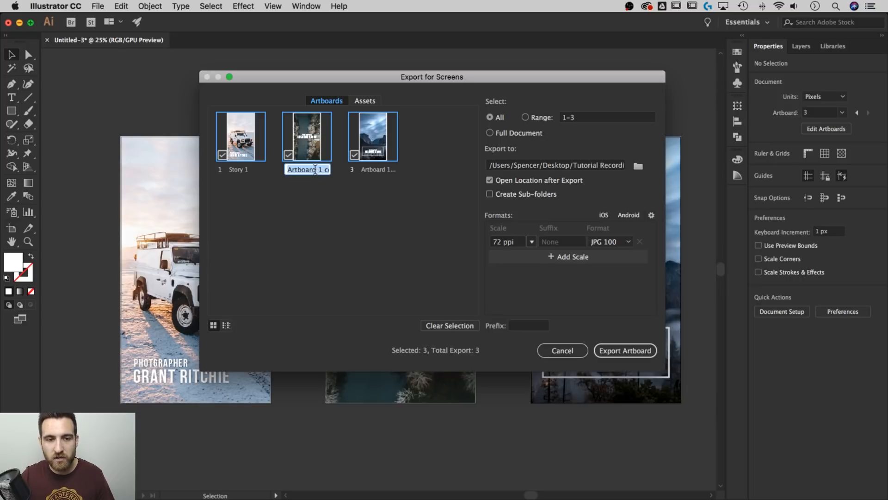
text(Story 2)
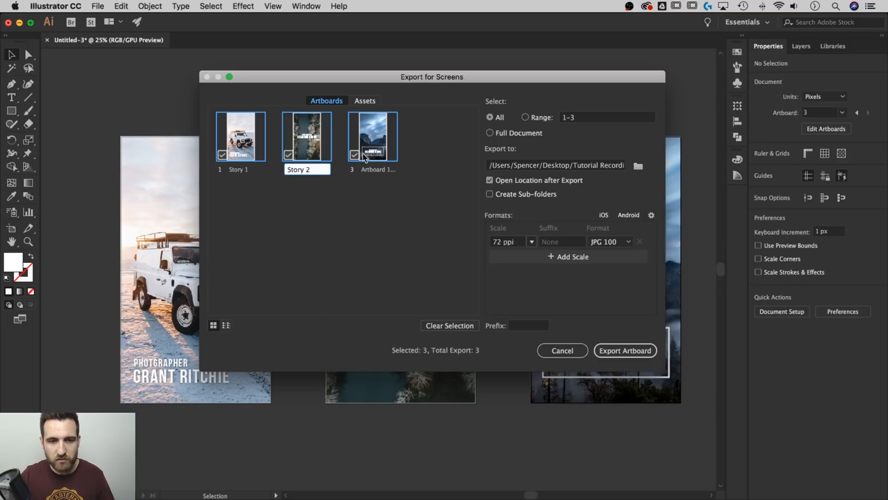
double_click(374, 170)
text(Story 3)
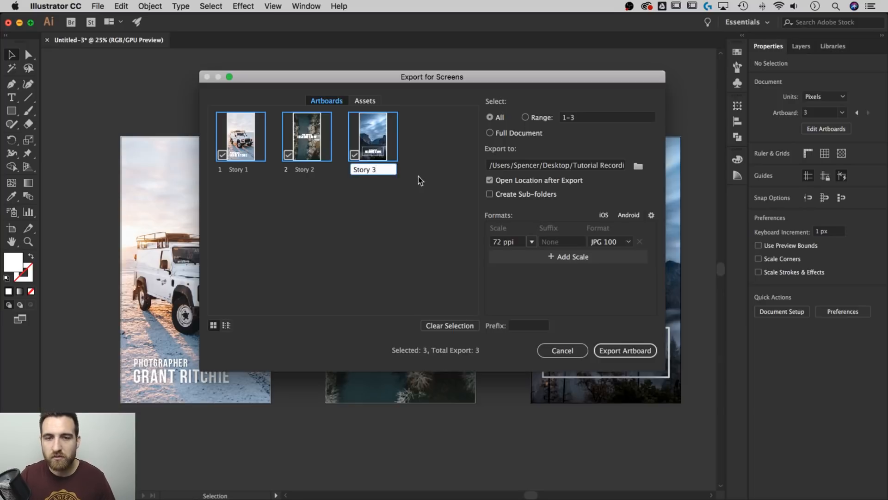
key(Return)
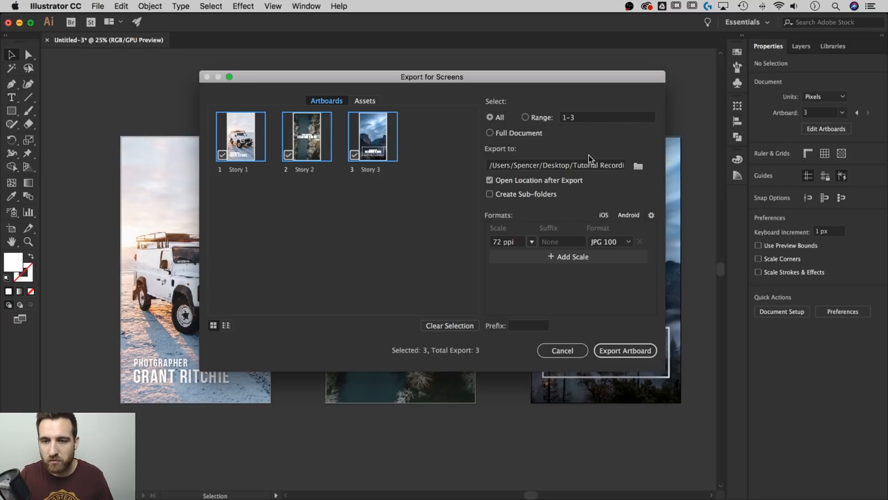
- Set the export destination to the exports folder inside IG Stories
click(638, 167)
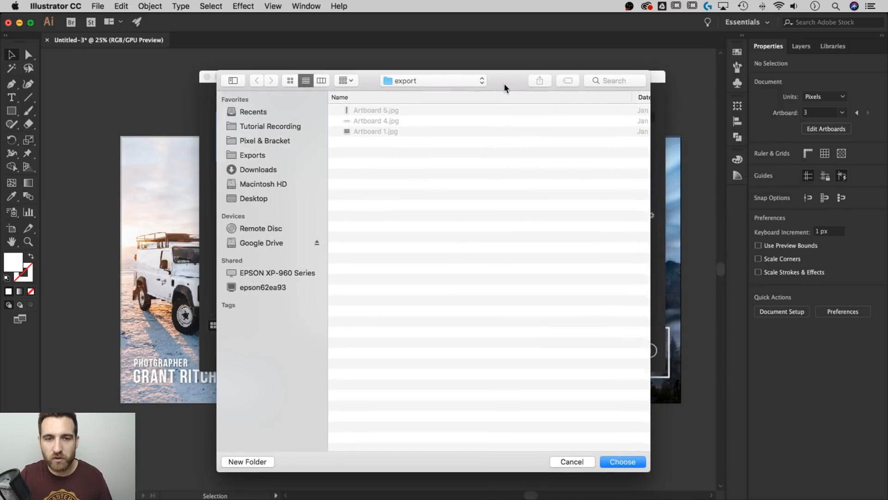
click(457, 80)
click(453, 91)
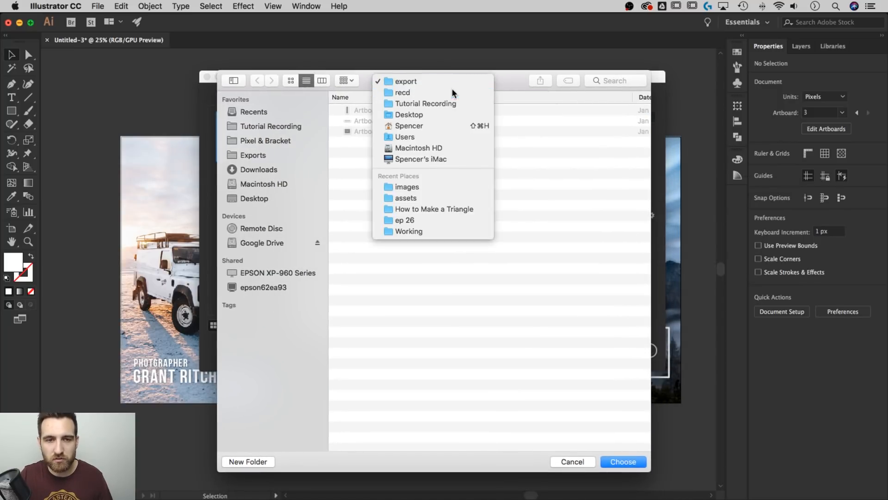
double_click(363, 111)
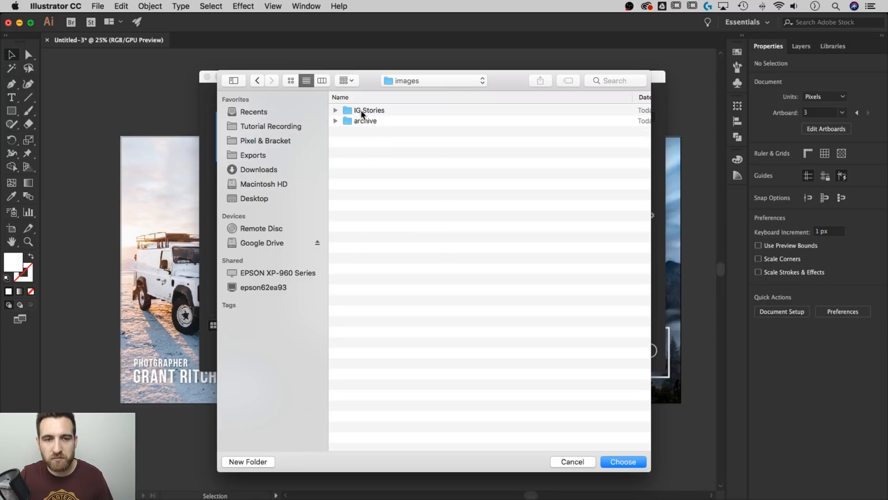
double_click(365, 110)
double_click(366, 121)
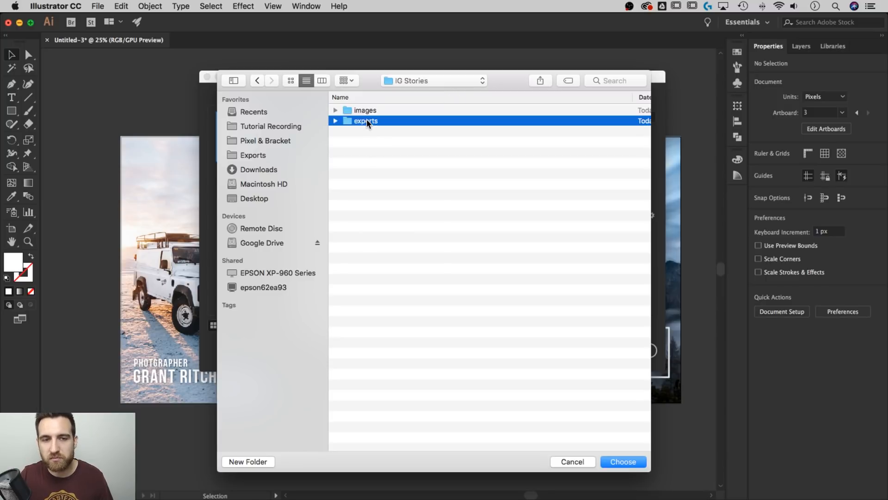
click(622, 462)
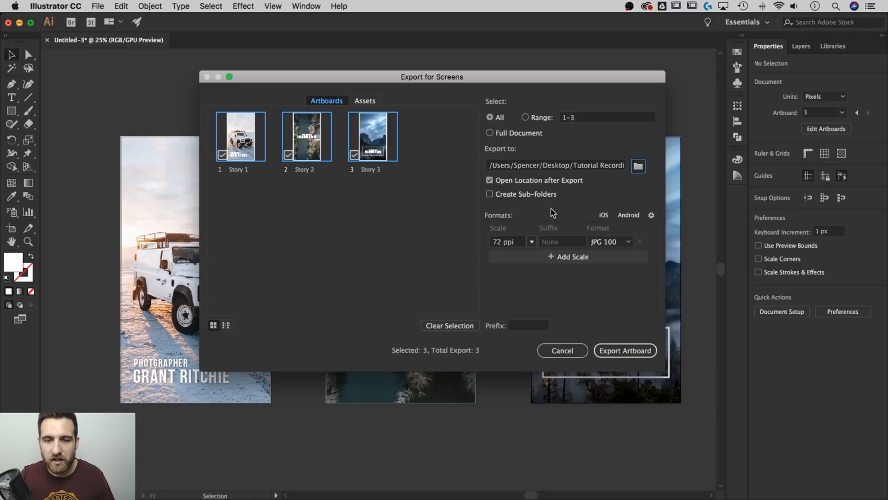
- Export the three artboards by resolution at 72 ppi in JPG 100 format
click(531, 241)
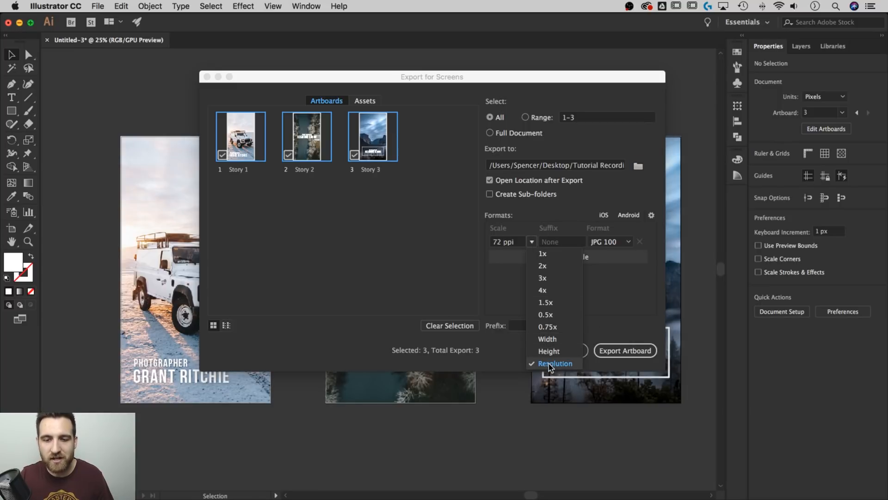
click(511, 243)
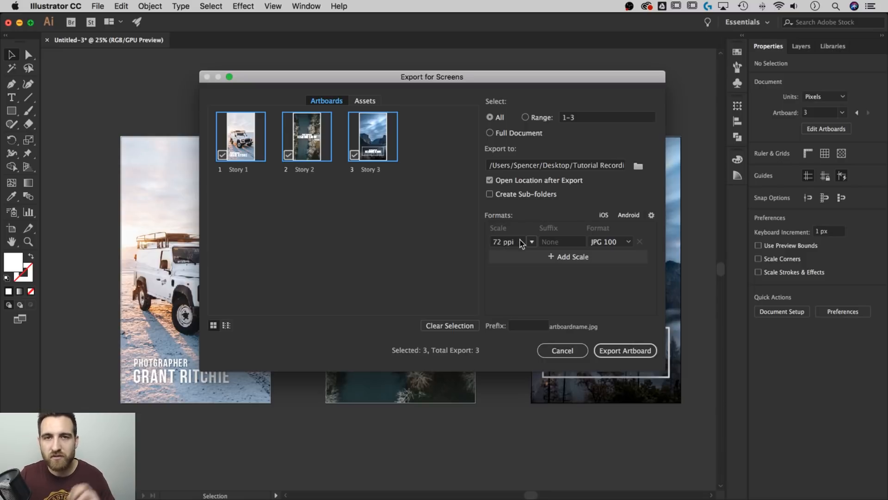
click(606, 241)
click(618, 256)
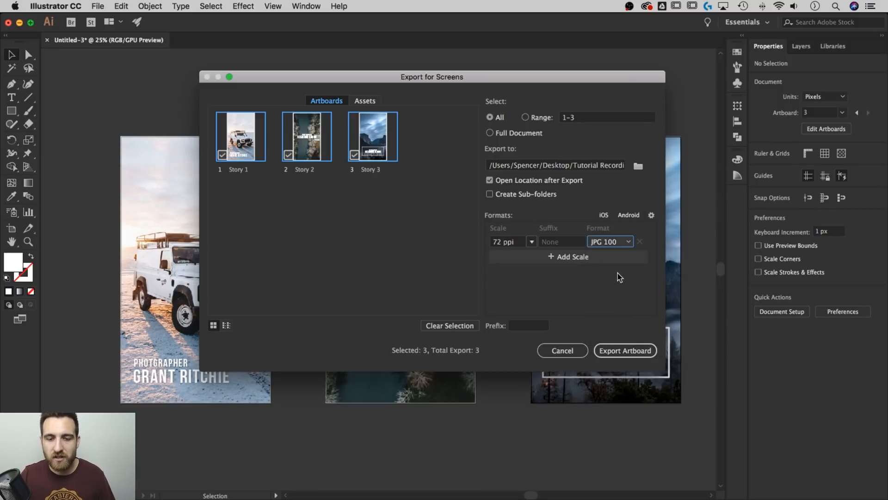
click(620, 352)
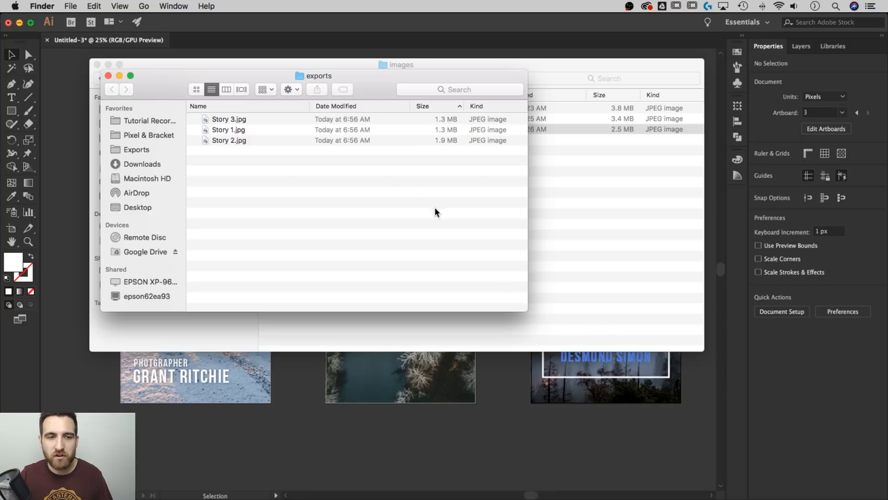
- Sort the exported files by name and preview Story 1.jpg, Story 2.jpg and Story 3.jpg, closing the preview when done
click(280, 107)
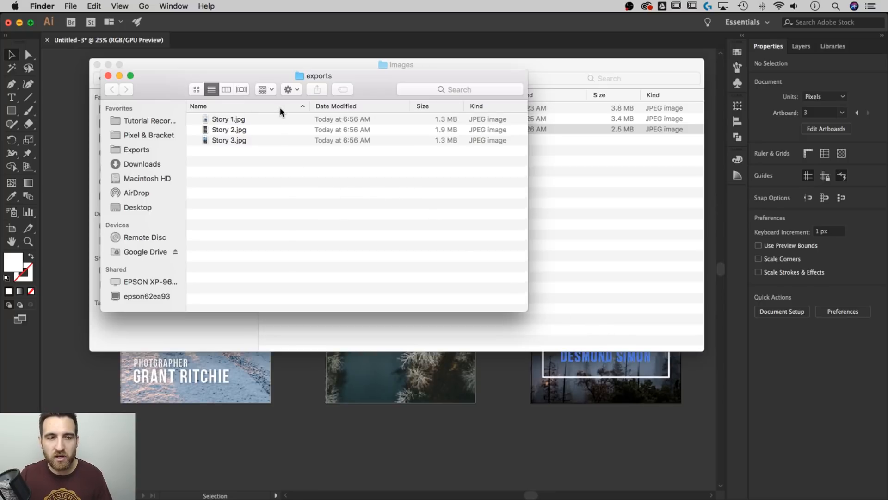
click(247, 119)
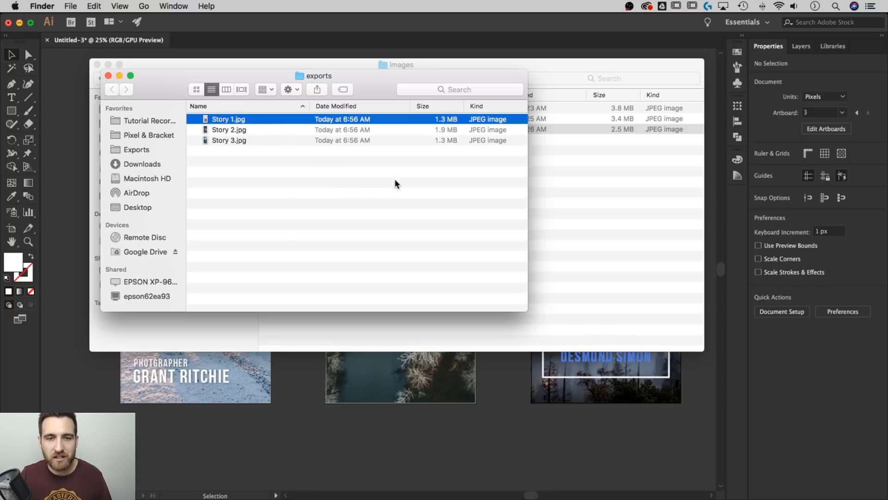
key(space)
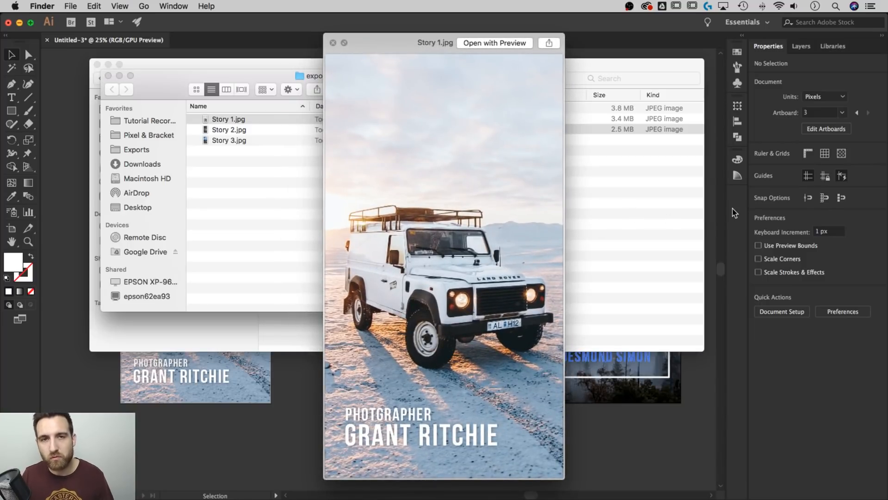
key(Down)
key(Down)
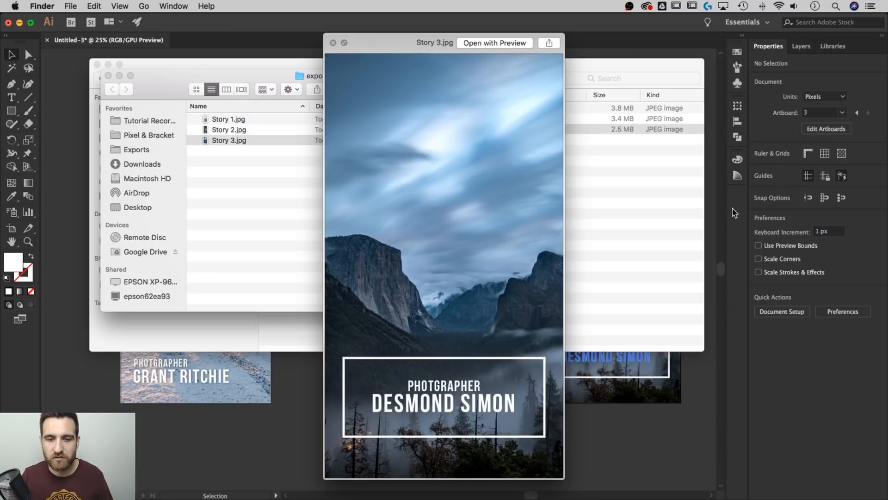
key(Up)
key(Up)
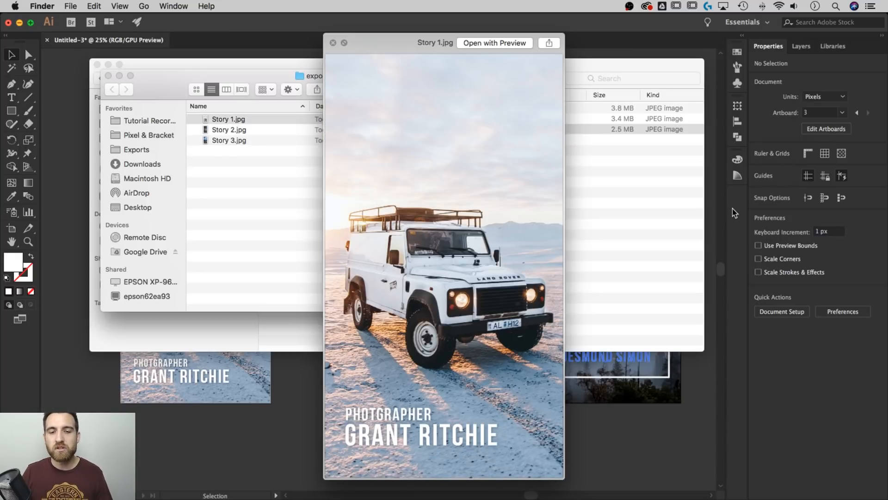
key(Down)
key(space)
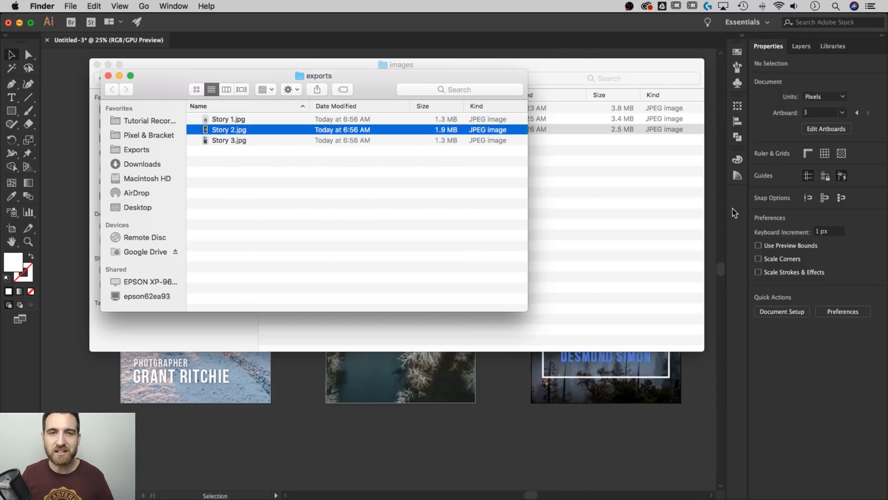